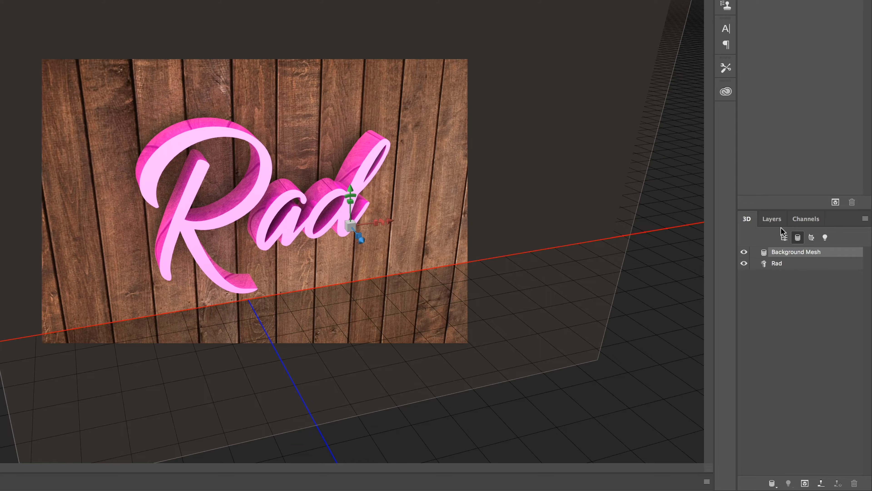
Show only the scene's materials and select the five Rad materials from Rad Front Inflation Material to Rad Back Inflation Material
{"action": "left_click", "coordinate": [811, 238]}
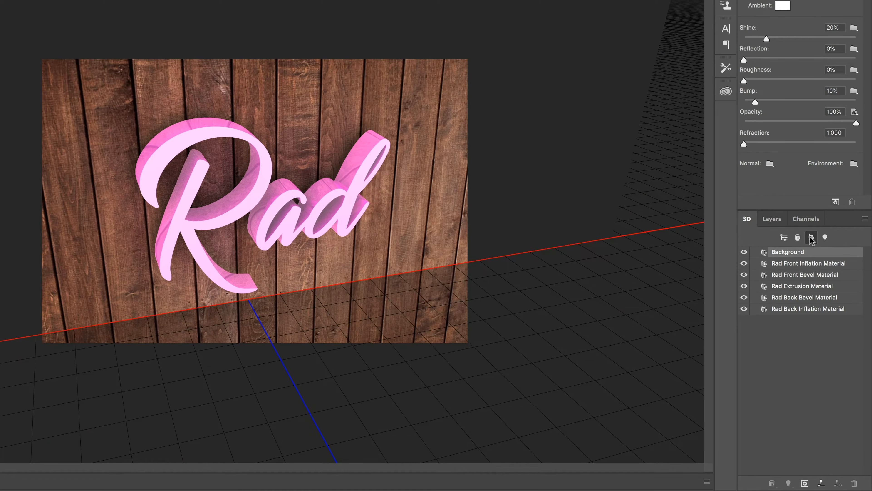
{"action": "left_click", "coordinate": [744, 253]}
{"action": "left_click", "coordinate": [745, 253]}
{"action": "left_click", "coordinate": [795, 263]}
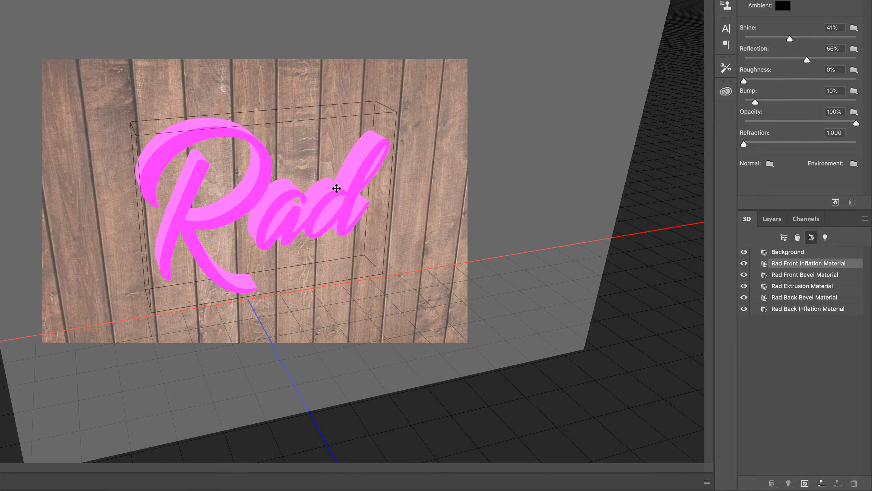
{"action": "left_click", "coordinate": [825, 237]}
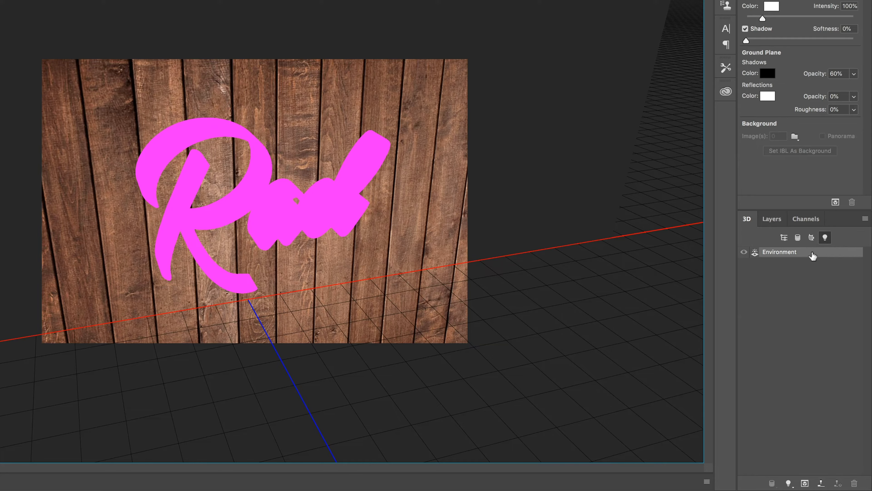
{"action": "left_click", "coordinate": [811, 238]}
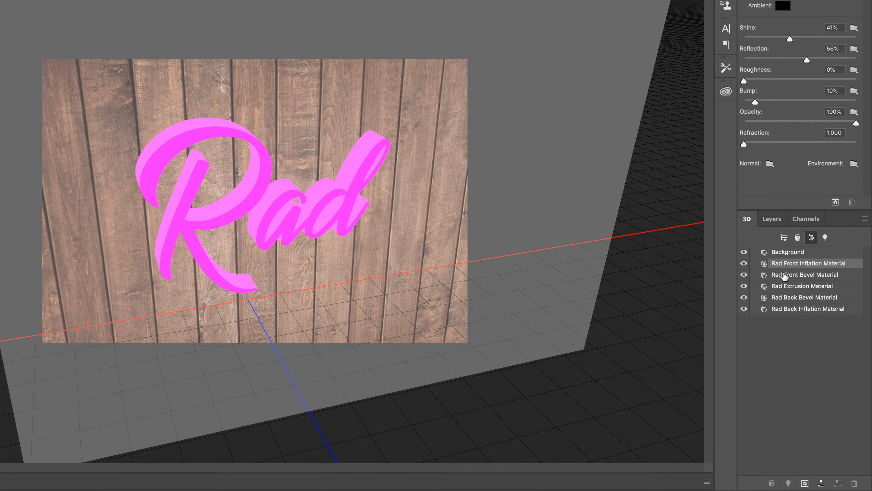
{"action": "left_click", "coordinate": [796, 308], "text": "shift"}
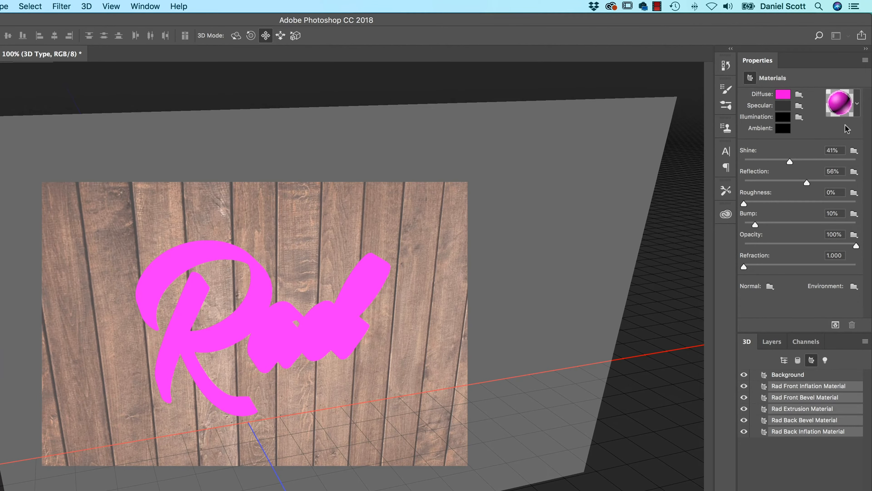
Apply the clear glass preset that follows Glass (Scratched) in the material presets to the selected Rad materials
{"action": "left_click", "coordinate": [858, 108]}
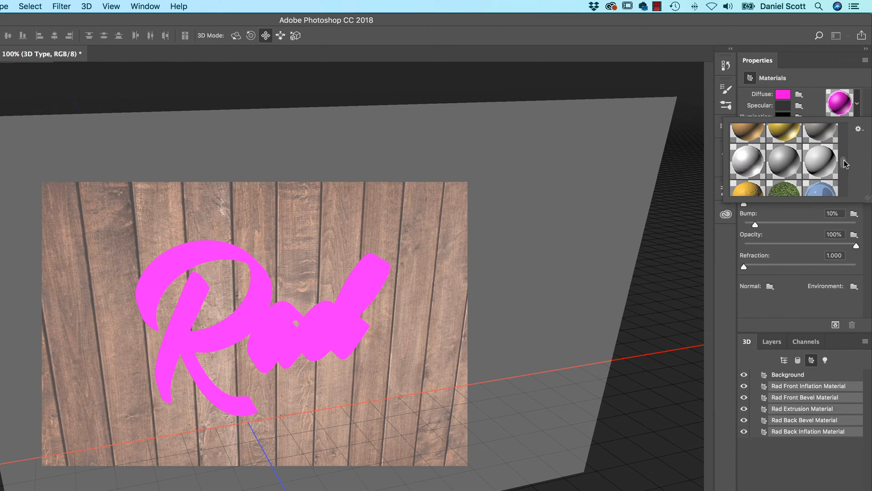
{"action": "left_click_drag", "start_coordinate": [847, 167], "coordinate": [849, 126]}
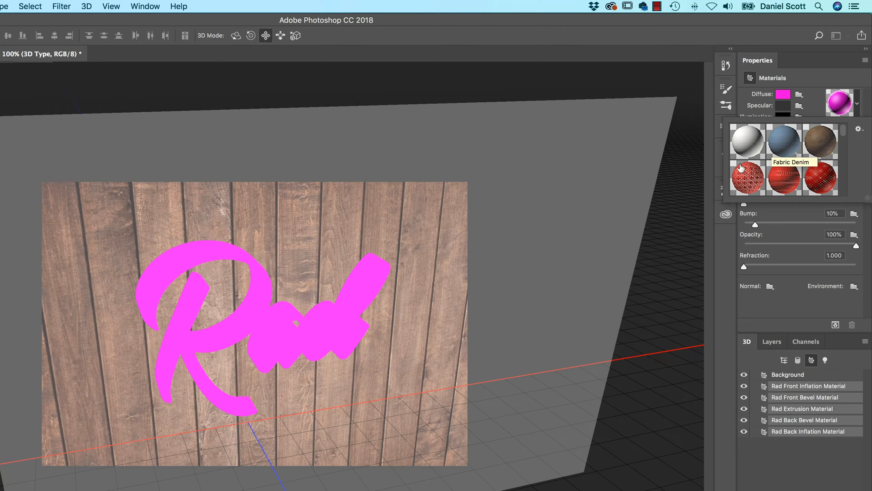
{"action": "left_click_drag", "start_coordinate": [844, 130], "coordinate": [846, 147]}
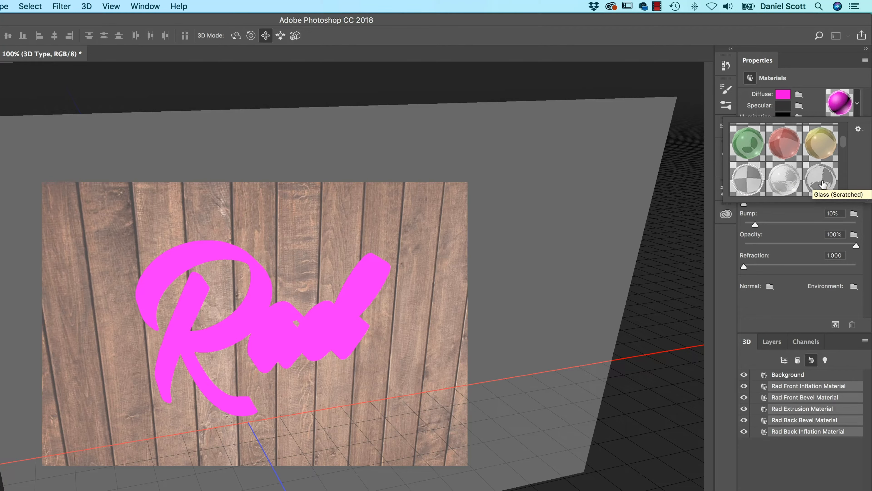
{"action": "scroll", "coordinate": [823, 185], "scroll_direction": "down", "scroll_amount": 3}
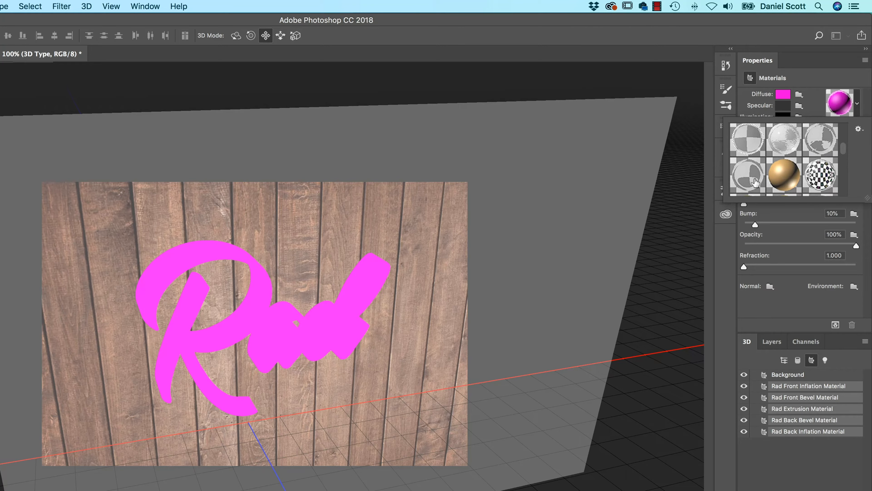
{"action": "left_click", "coordinate": [746, 182]}
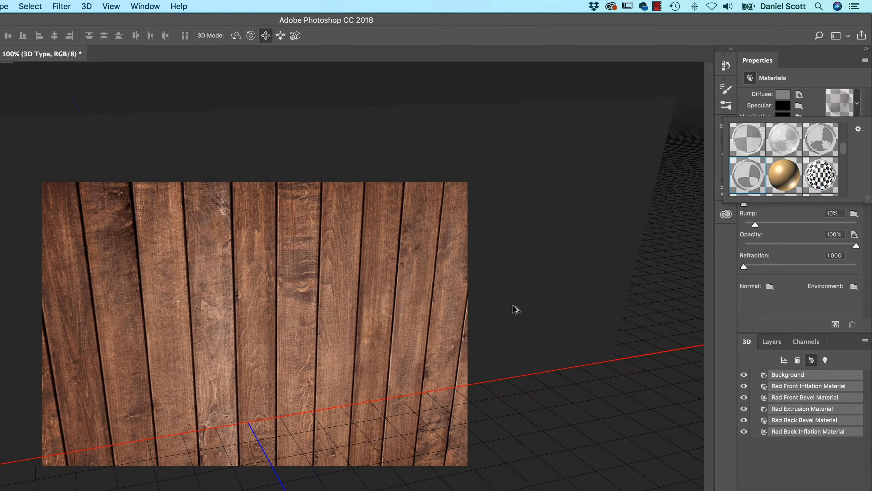
Render the 3D layer, then switch to the Rectangular Marquee tool
{"action": "left_click", "coordinate": [83, 9]}
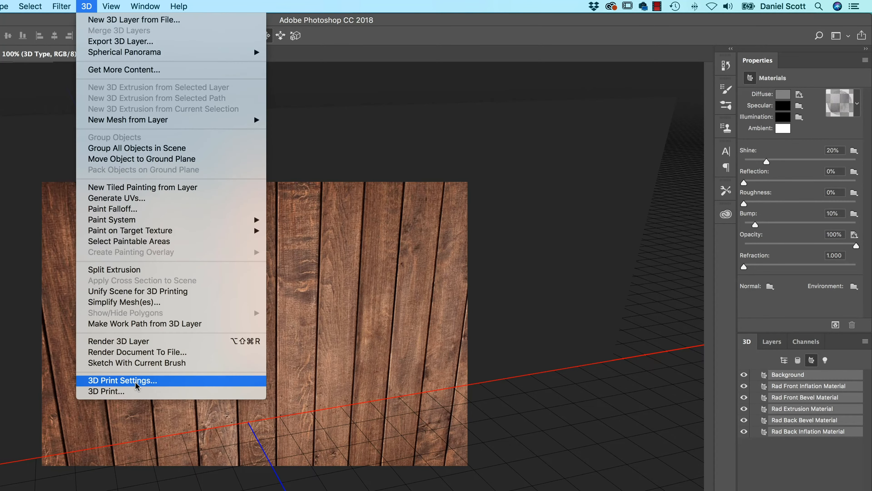
{"action": "left_click", "coordinate": [160, 345]}
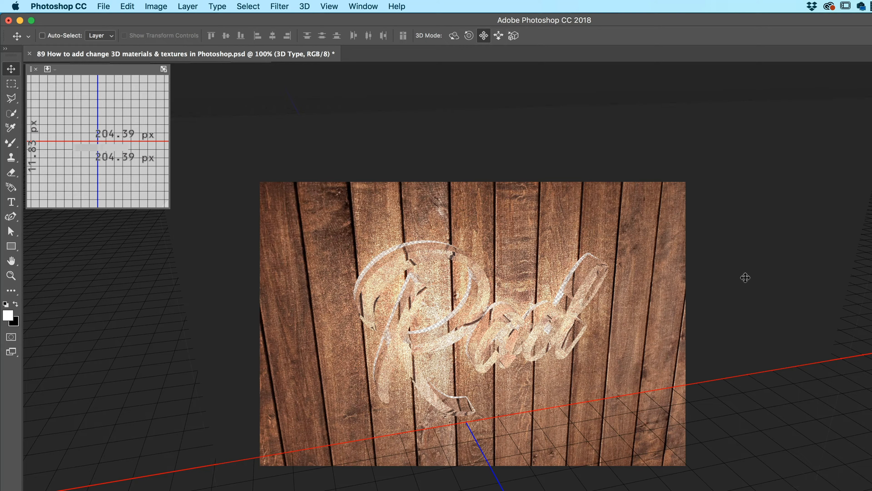
{"action": "left_click", "coordinate": [11, 84]}
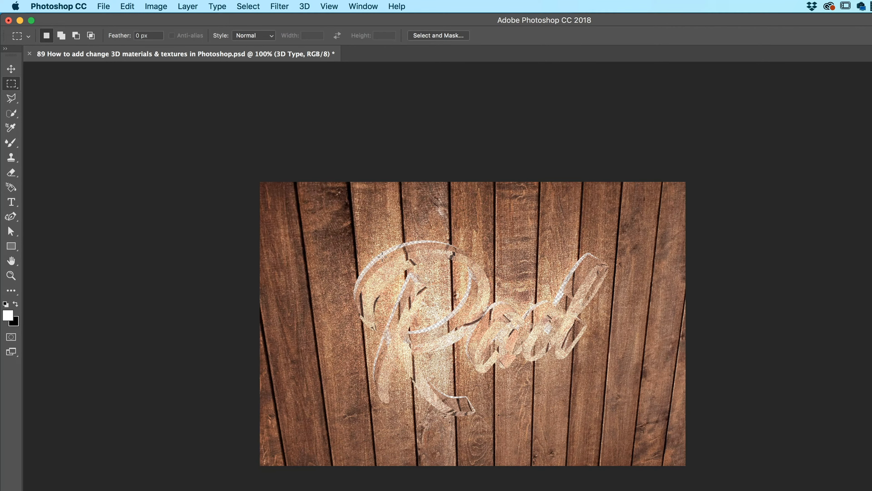
Set the 3D preferences to High shadow quality and a ray tracer High Quality Threshold of 8
{"action": "left_click", "coordinate": [59, 7]}
{"action": "mouse_move", "coordinate": [89, 41]}
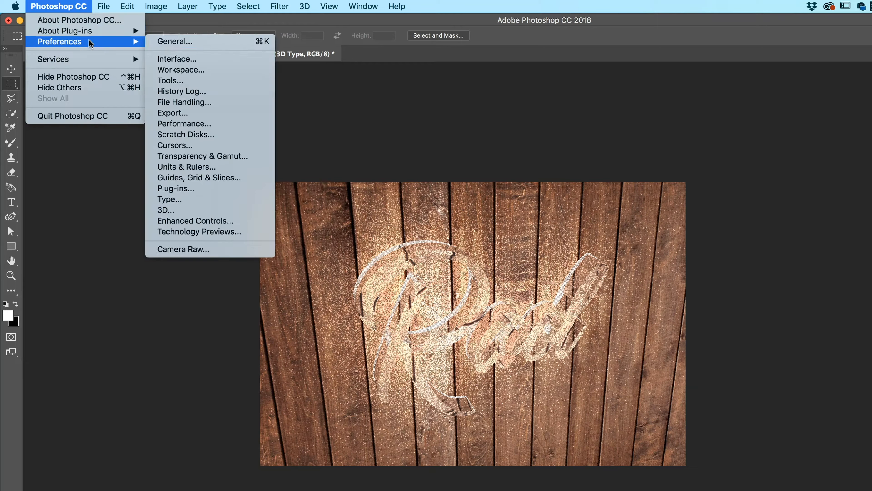
{"action": "left_click", "coordinate": [165, 210]}
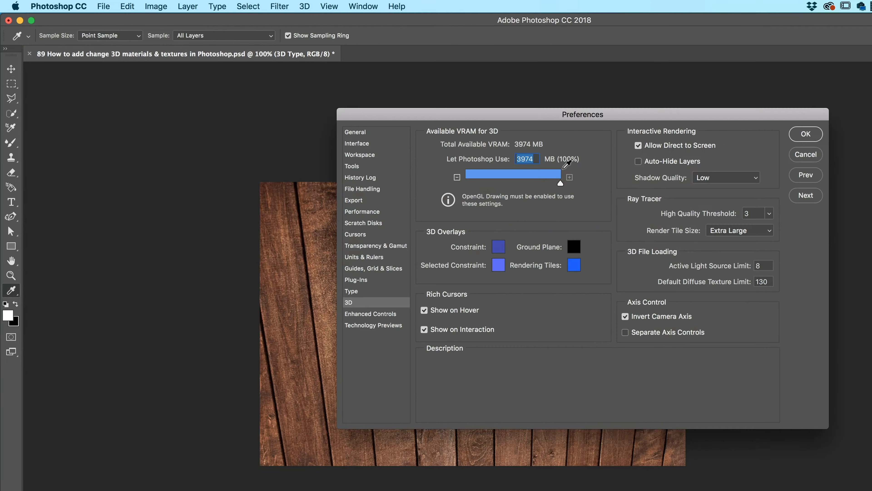
{"action": "left_click", "coordinate": [734, 177]}
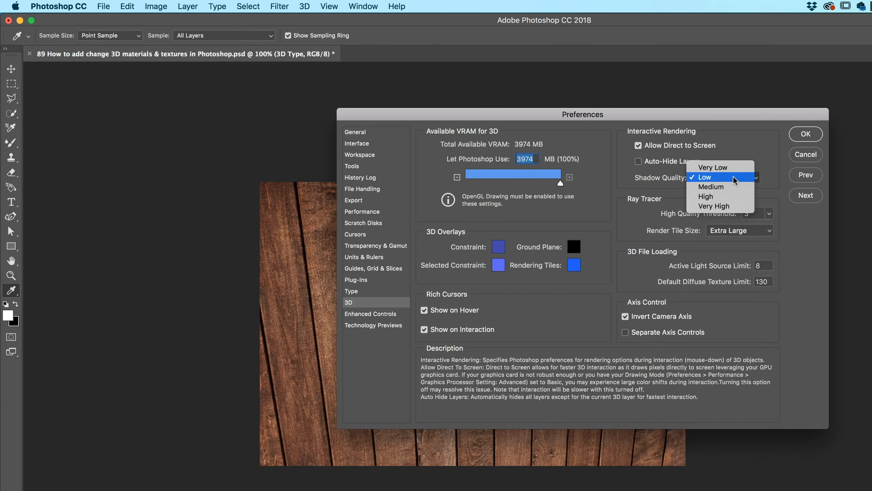
{"action": "left_click", "coordinate": [723, 199]}
{"action": "left_click_drag", "start_coordinate": [769, 213], "coordinate": [799, 230]}
{"action": "left_click", "coordinate": [805, 134]}
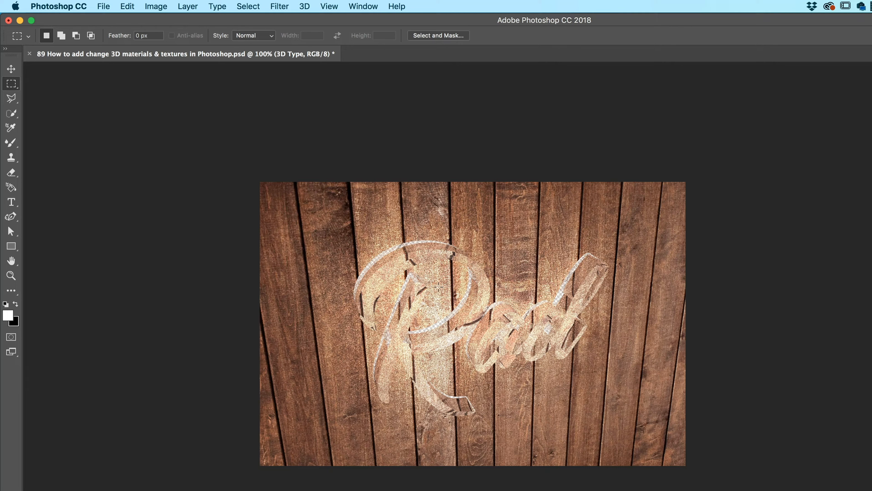
Marquee-select a small rectangular area over the letter R and render it
{"action": "left_click_drag", "start_coordinate": [344, 252], "coordinate": [409, 316]}
{"action": "left_click_drag", "start_coordinate": [392, 288], "coordinate": [428, 268]}
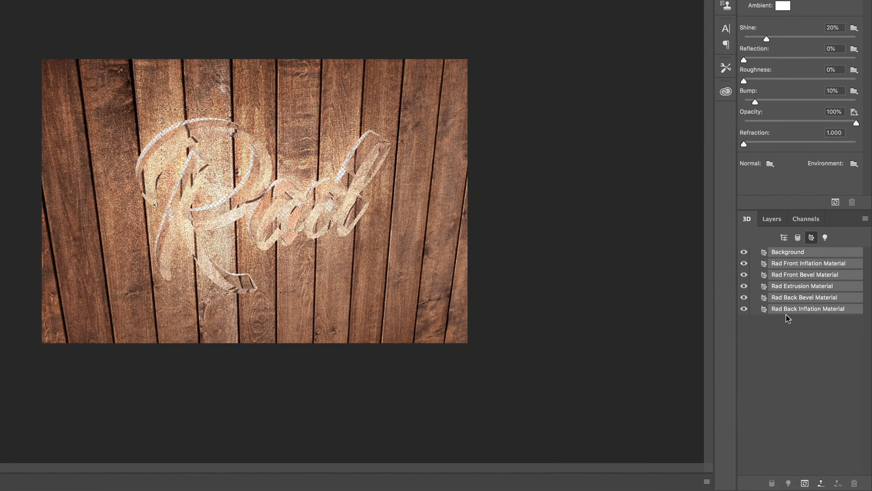
{"action": "left_click", "coordinate": [805, 482]}
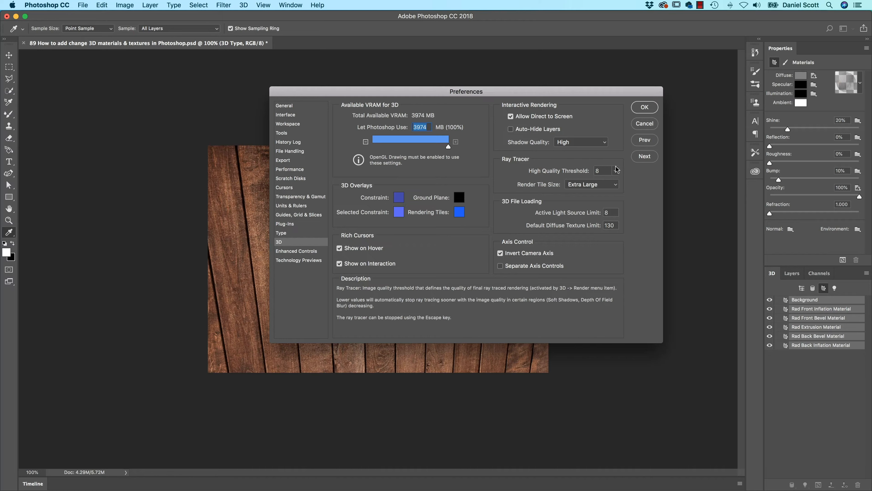
Lower the 3D preferences to Low shadow quality and a ray tracer High Quality Threshold of 4
{"action": "left_click", "coordinate": [615, 171]}
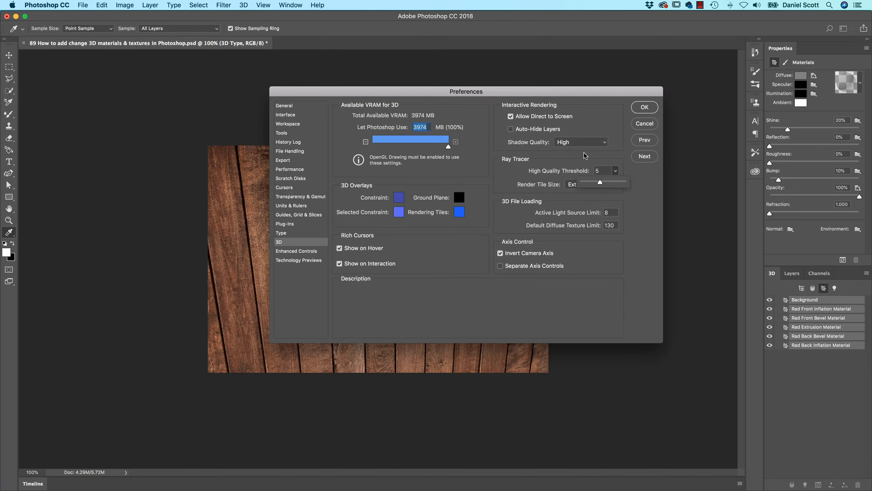
{"action": "left_click", "coordinate": [583, 142]}
{"action": "left_click", "coordinate": [580, 122]}
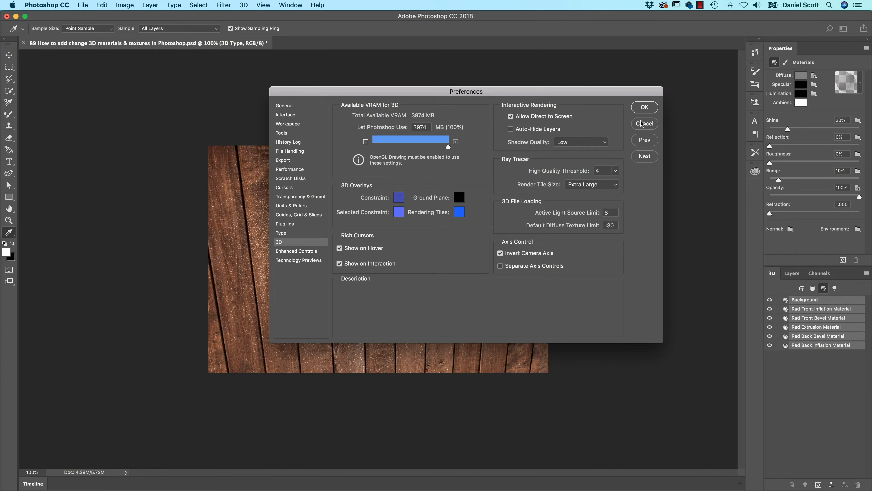
{"action": "left_click", "coordinate": [644, 108]}
{"action": "key", "text": "m"}
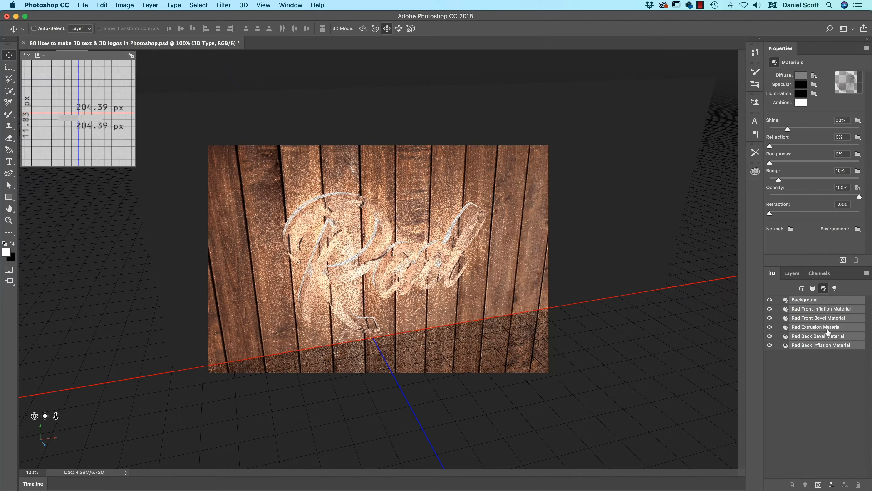
Show the whole 3D scene list and set the Environment's ground plane shadow opacity to 0%
{"action": "left_click", "coordinate": [802, 288]}
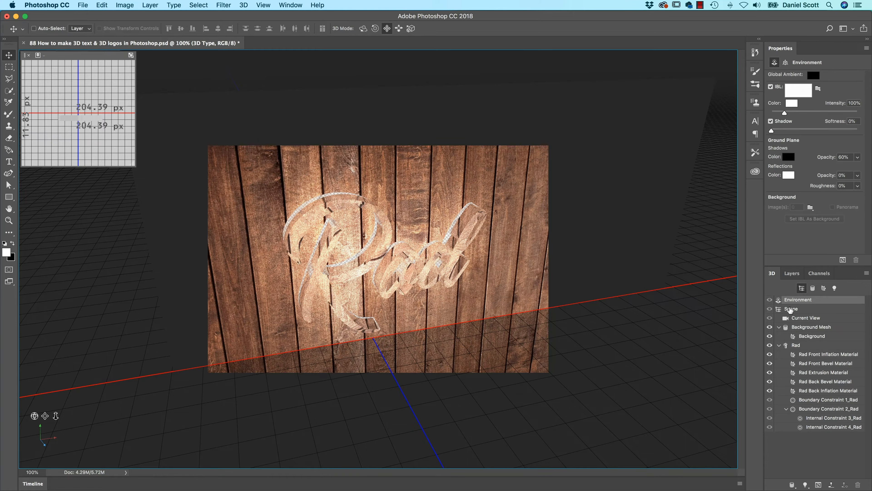
{"action": "left_click", "coordinate": [790, 309]}
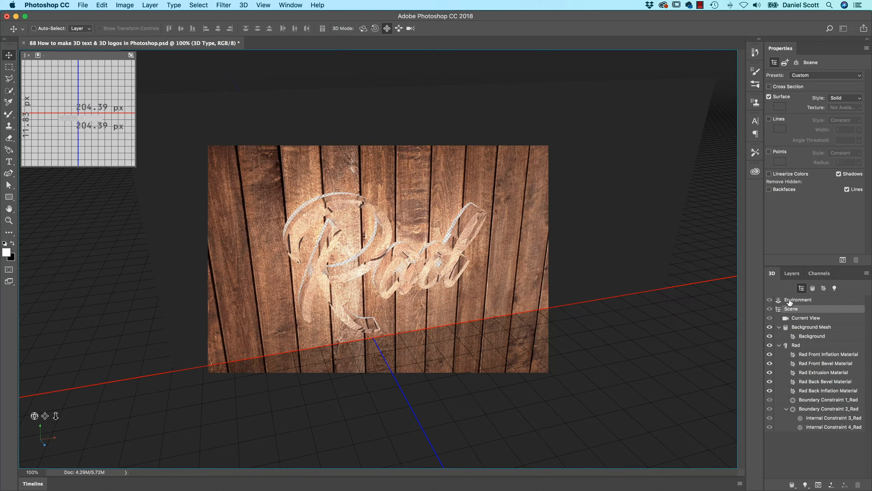
{"action": "left_click", "coordinate": [786, 301]}
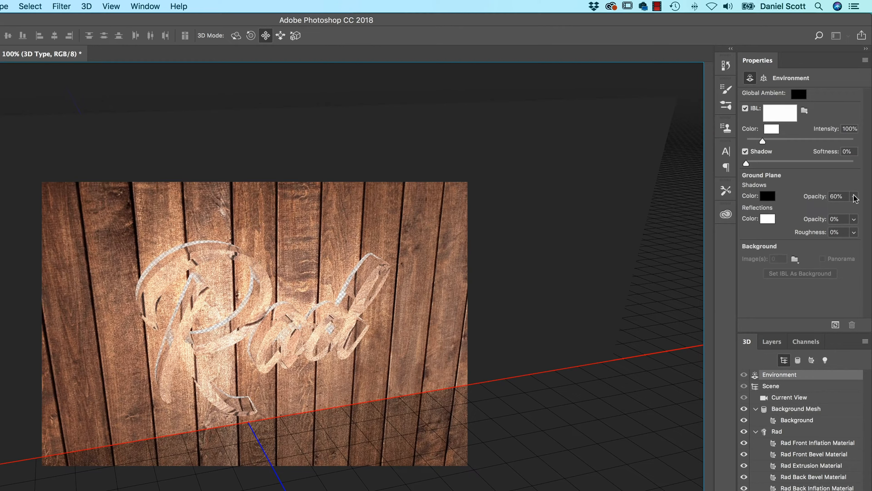
{"action": "left_click", "coordinate": [854, 196]}
{"action": "left_click_drag", "start_coordinate": [844, 209], "coordinate": [812, 209]}
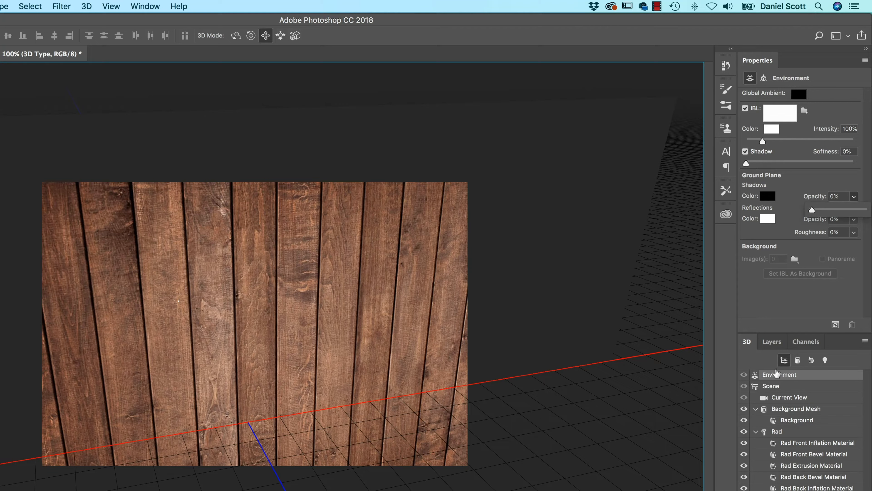
Turn the Scene's Lines display on to preview the mesh wireframe, and turn it off again
{"action": "left_click", "coordinate": [773, 388]}
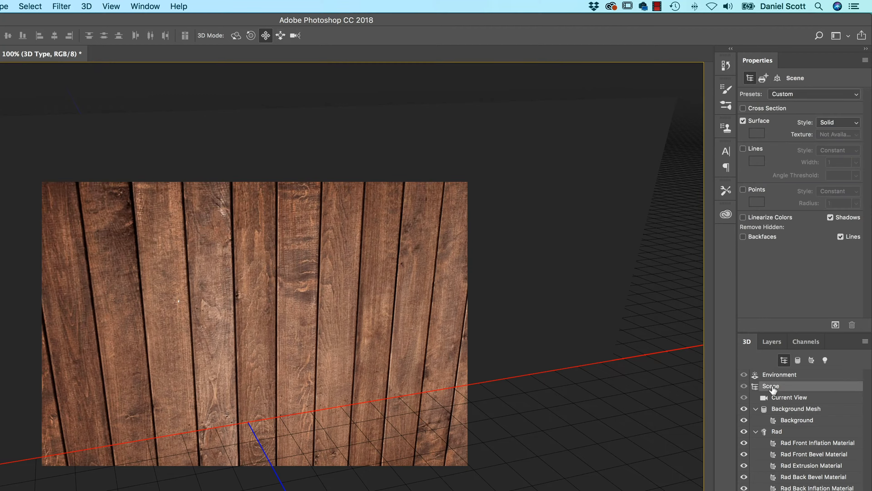
{"action": "left_click", "coordinate": [743, 149]}
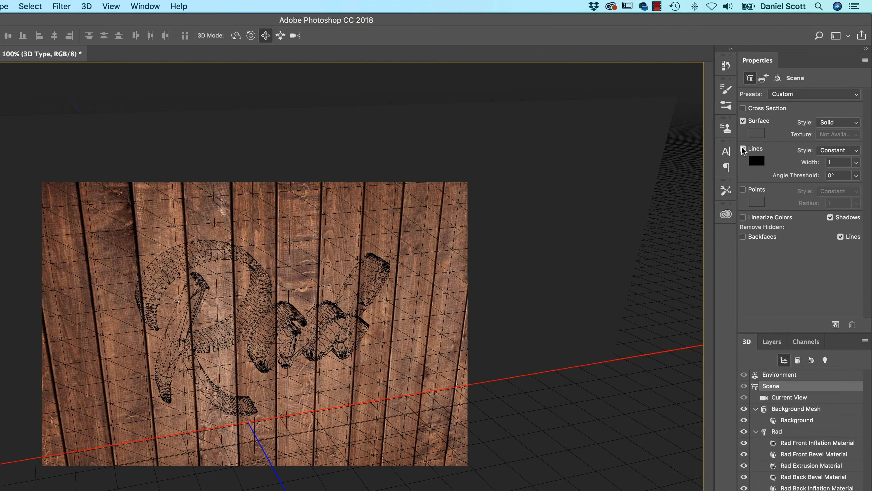
{"action": "left_click", "coordinate": [742, 148]}
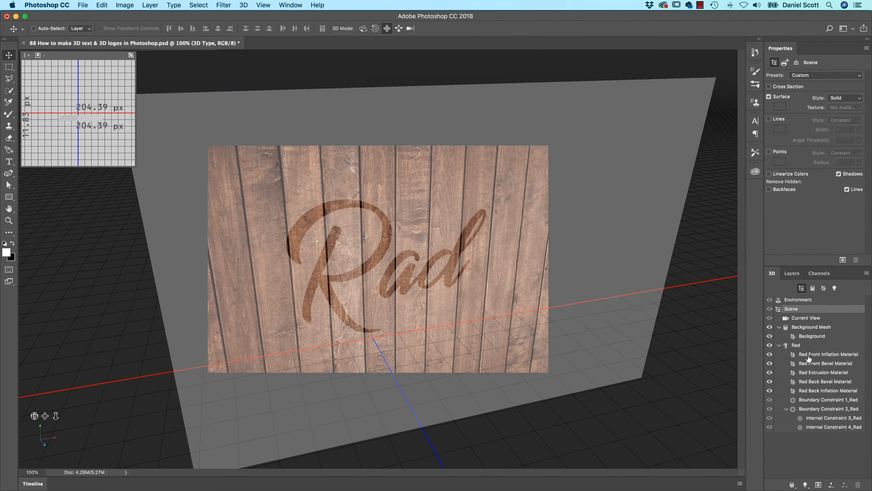
Apply the No Texture material preset to all five Rad materials, from Front Inflation through Back Inflation
{"action": "left_click", "coordinate": [808, 358]}
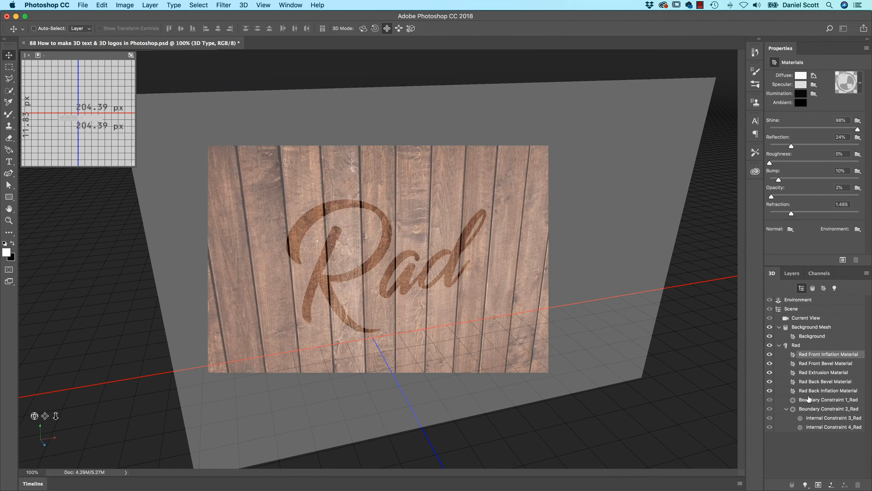
{"action": "left_click", "coordinate": [811, 392], "text": "shift"}
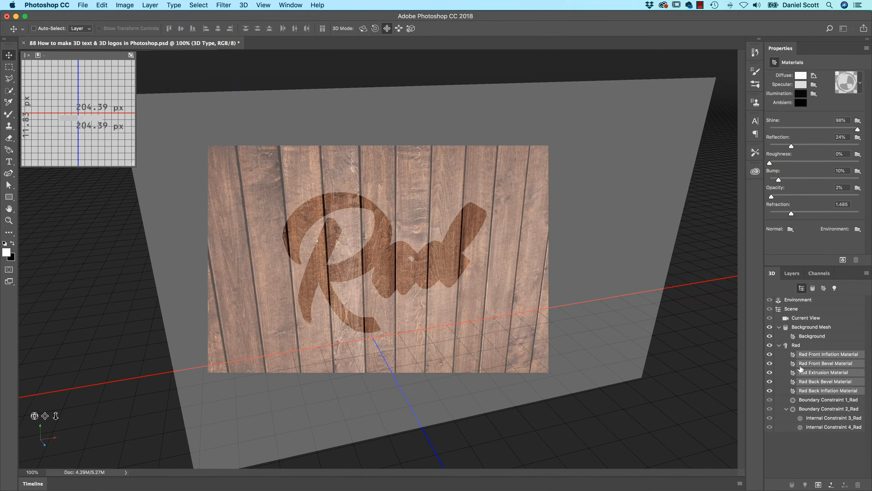
{"action": "left_click", "coordinate": [859, 81]}
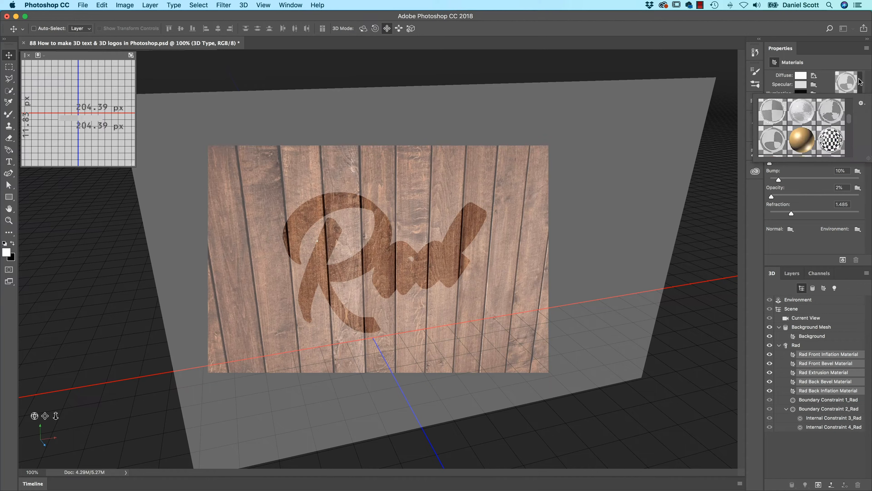
{"action": "left_click_drag", "start_coordinate": [851, 120], "coordinate": [854, 155]}
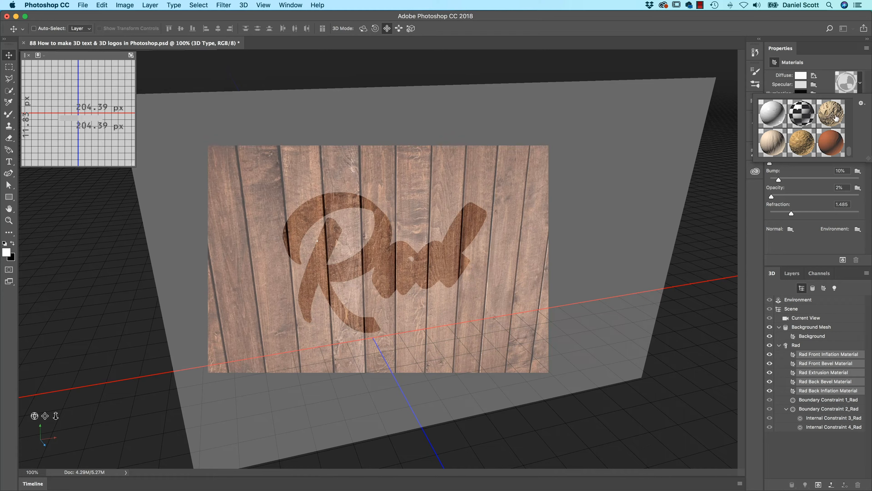
{"action": "scroll", "coordinate": [851, 138], "scroll_direction": "up", "scroll_amount": 10}
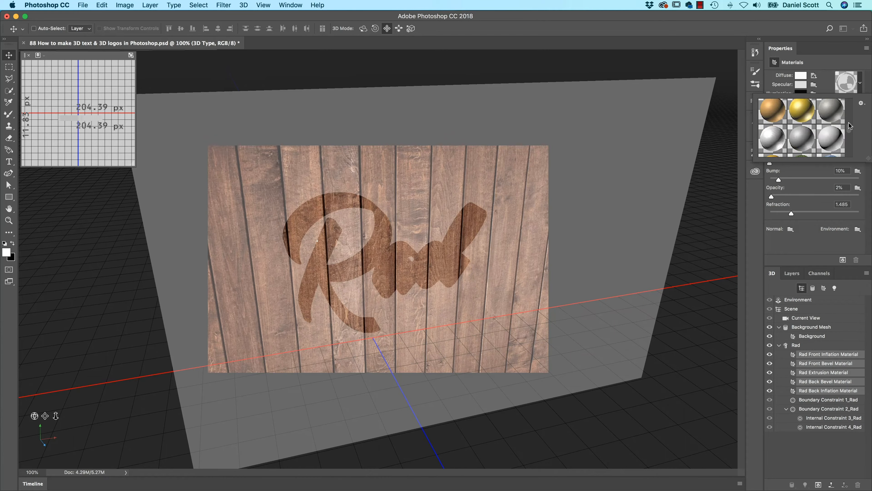
{"action": "scroll", "coordinate": [853, 117], "scroll_direction": "down", "scroll_amount": 5}
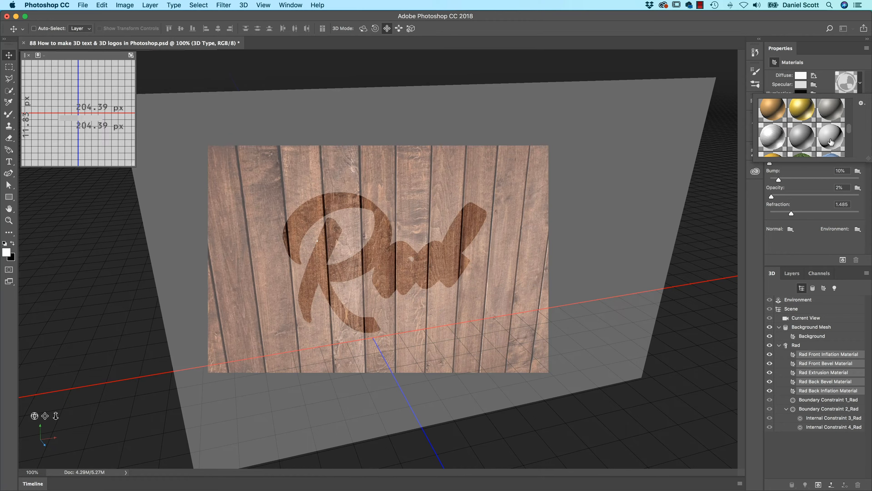
{"action": "left_click", "coordinate": [830, 141]}
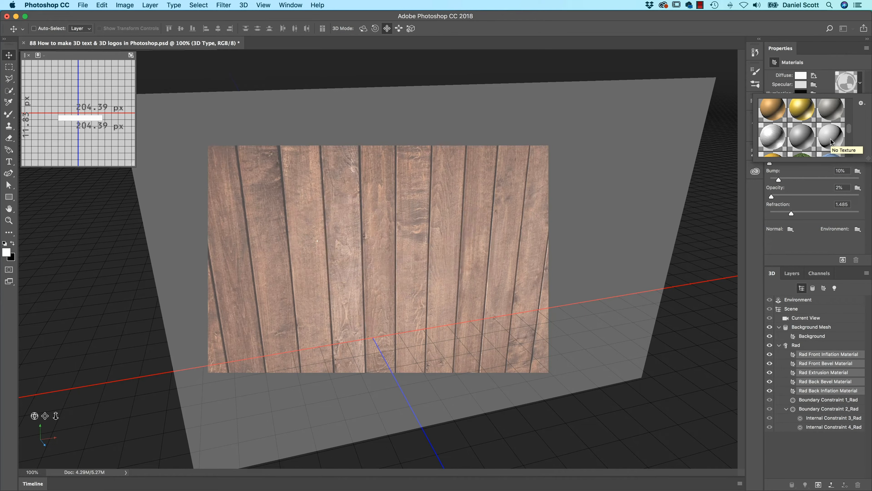
{"action": "left_click", "coordinate": [825, 65]}
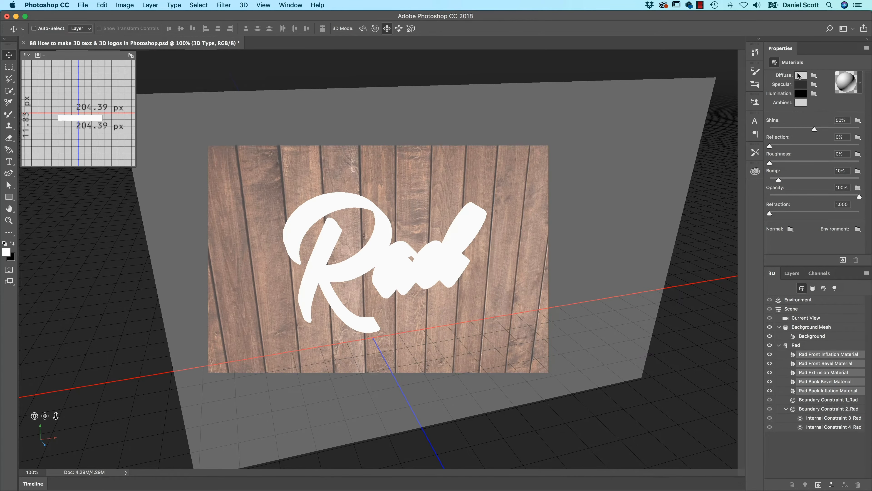
Set the diffuse colour of the selected Rad materials to green, RGB 25, 208, 81
{"action": "left_click", "coordinate": [801, 75]}
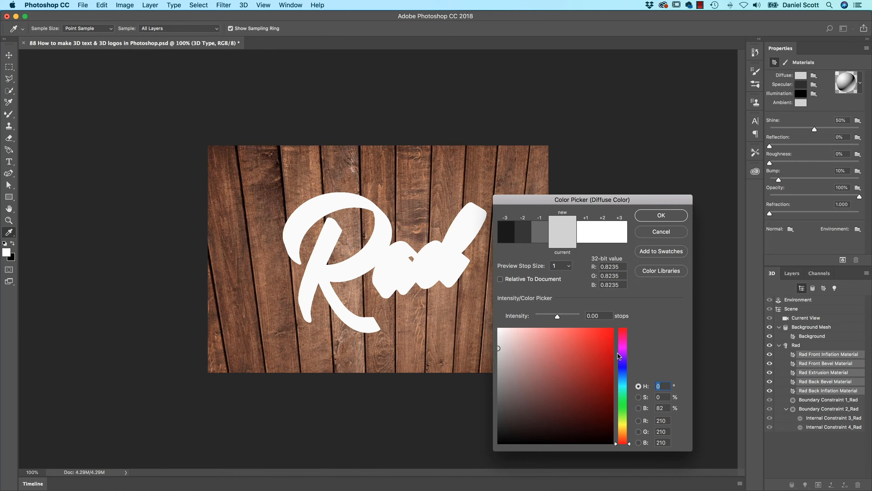
{"action": "left_click", "coordinate": [622, 399]}
{"action": "left_click", "coordinate": [602, 368]}
{"action": "left_click", "coordinate": [599, 349]}
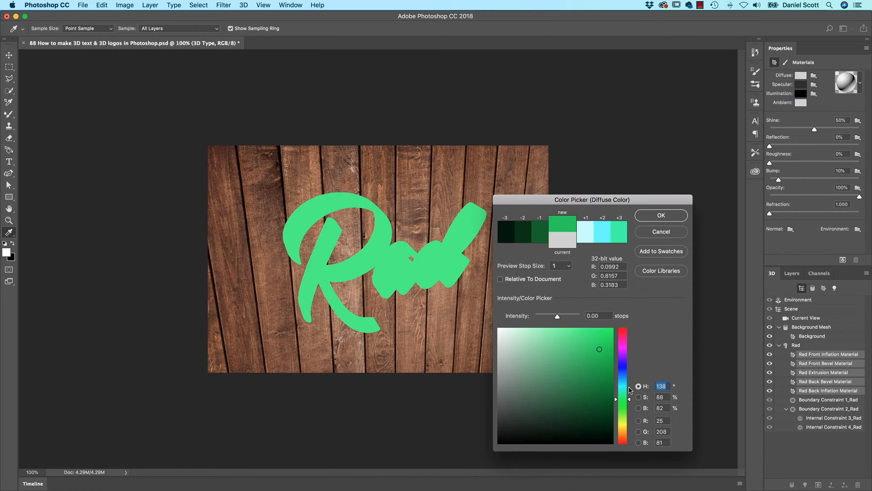
{"action": "left_click", "coordinate": [661, 215]}
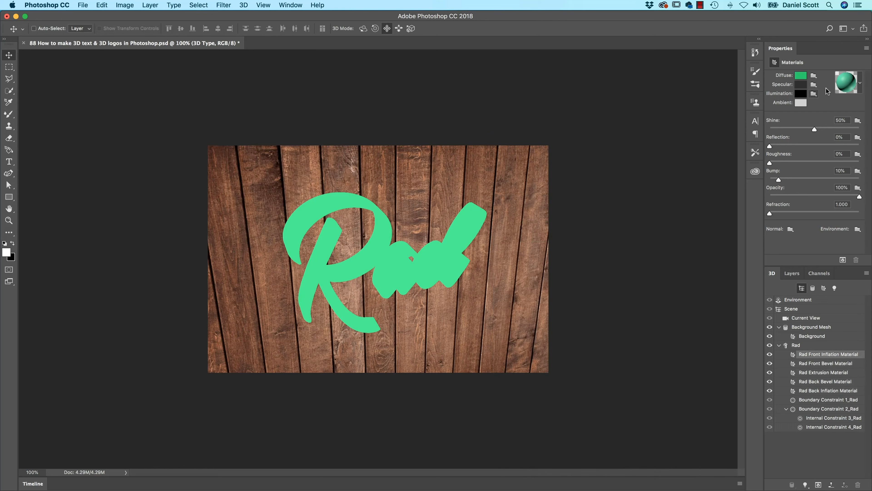
Open Photoshop's online page of additional 3D content and examine its models, materials, actions, stages and image-based lights
{"action": "left_click", "coordinate": [857, 84]}
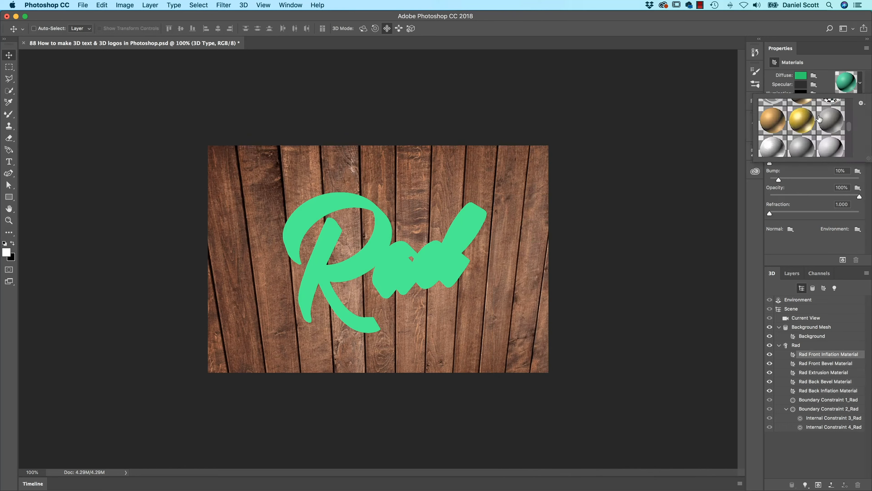
{"action": "left_click", "coordinate": [813, 47]}
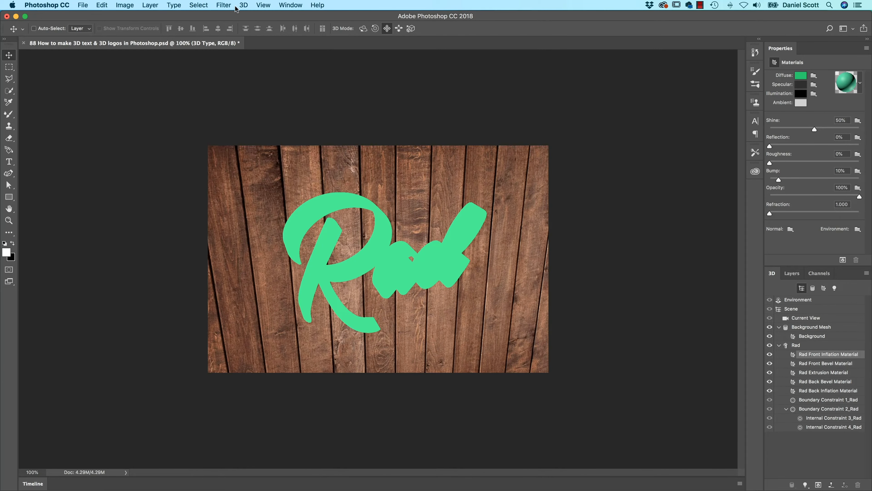
{"action": "left_click", "coordinate": [243, 5]}
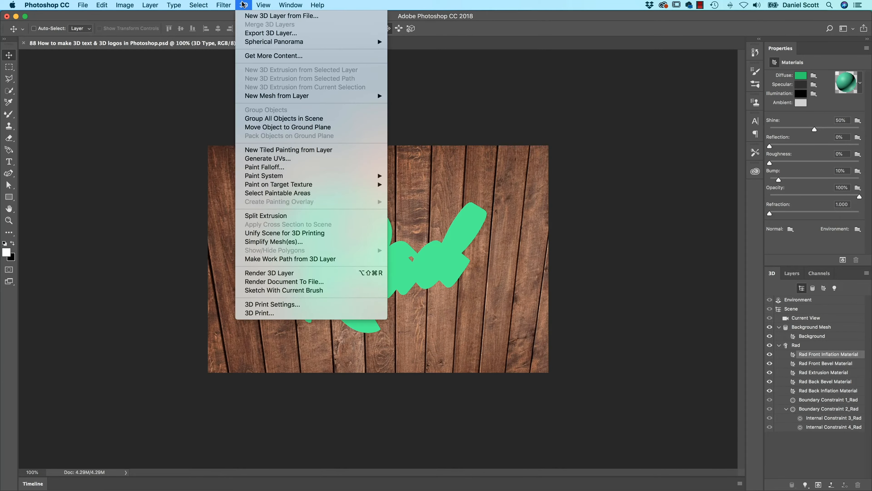
{"action": "left_click", "coordinate": [259, 57]}
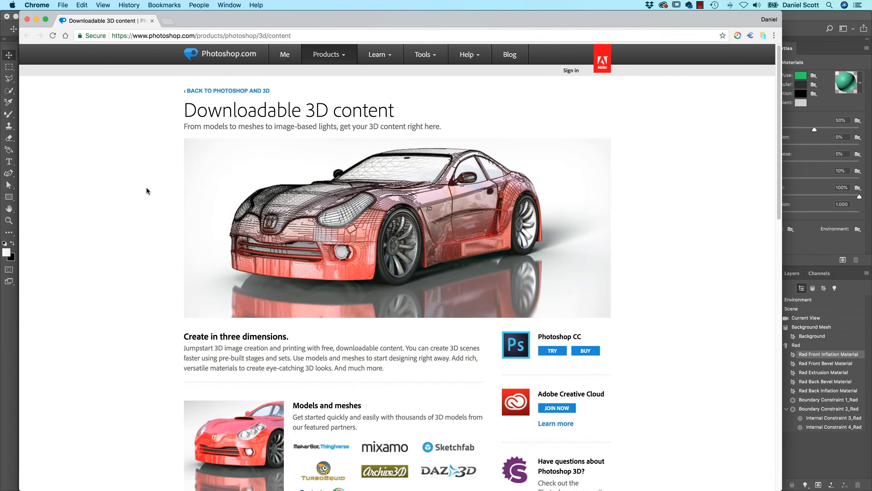
{"action": "scroll", "coordinate": [144, 189], "scroll_direction": "down", "scroll_amount": 3}
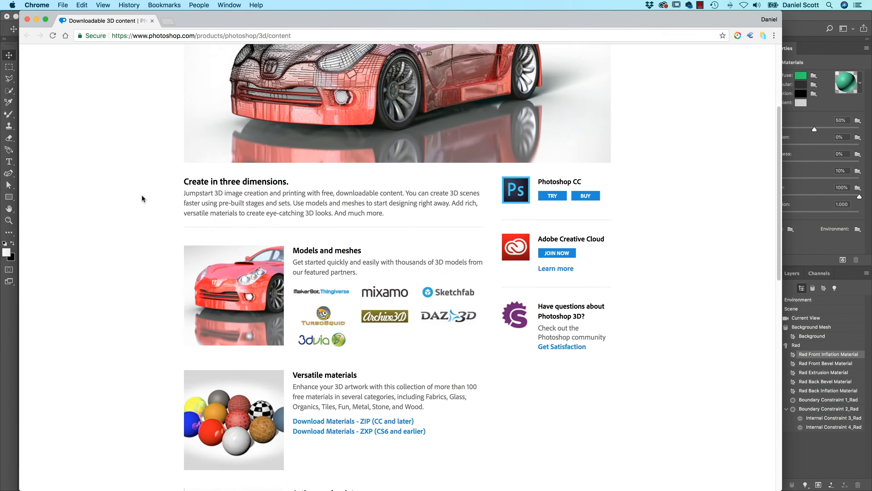
{"action": "scroll", "coordinate": [143, 198], "scroll_direction": "down", "scroll_amount": 4}
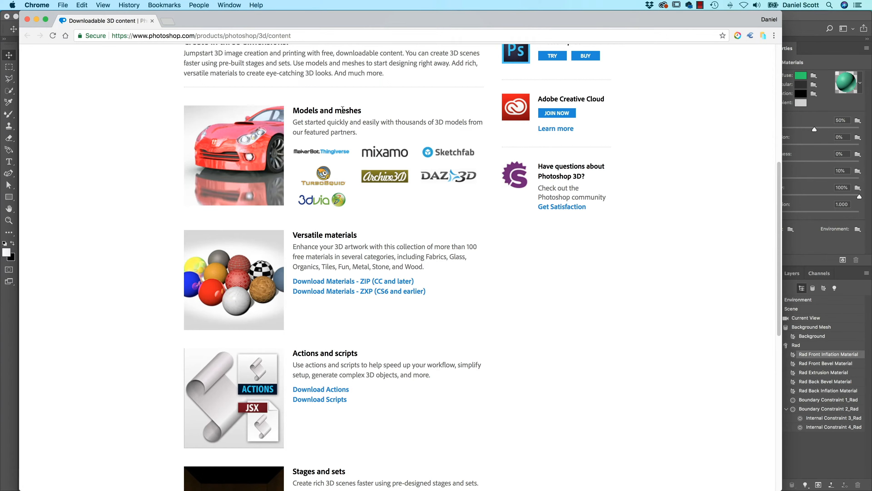
{"action": "scroll", "coordinate": [481, 230], "scroll_direction": "down", "scroll_amount": 7}
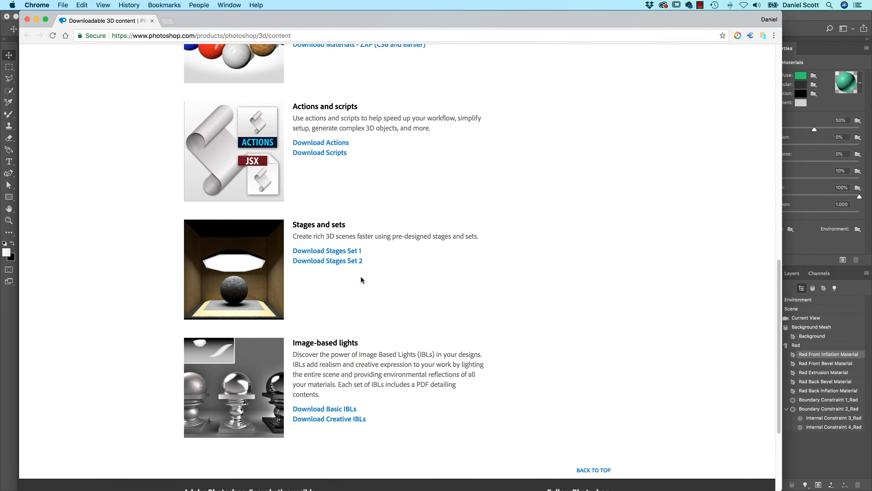
{"action": "scroll", "coordinate": [380, 272], "scroll_direction": "down", "scroll_amount": 4}
{"action": "scroll", "coordinate": [379, 272], "scroll_direction": "up", "scroll_amount": 15}
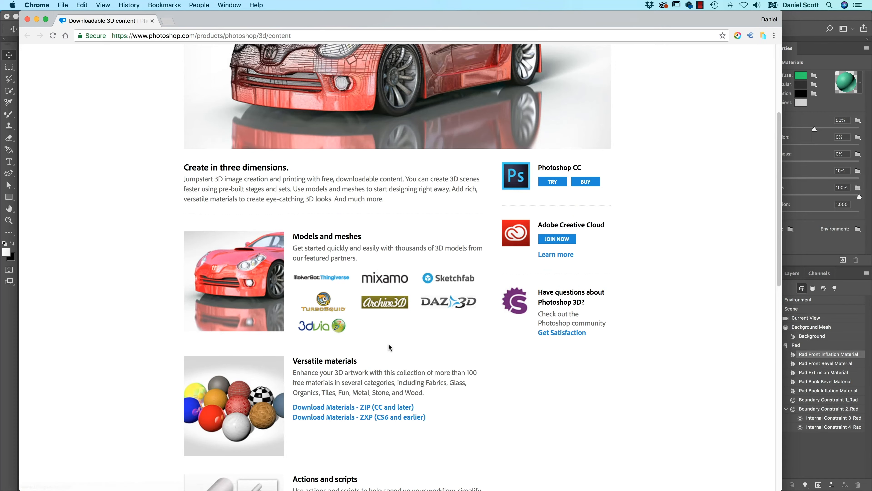
Switch back to Photoshop and show the material library's options, including Load Materials
{"action": "left_click", "coordinate": [822, 242]}
{"action": "left_click", "coordinate": [860, 83]}
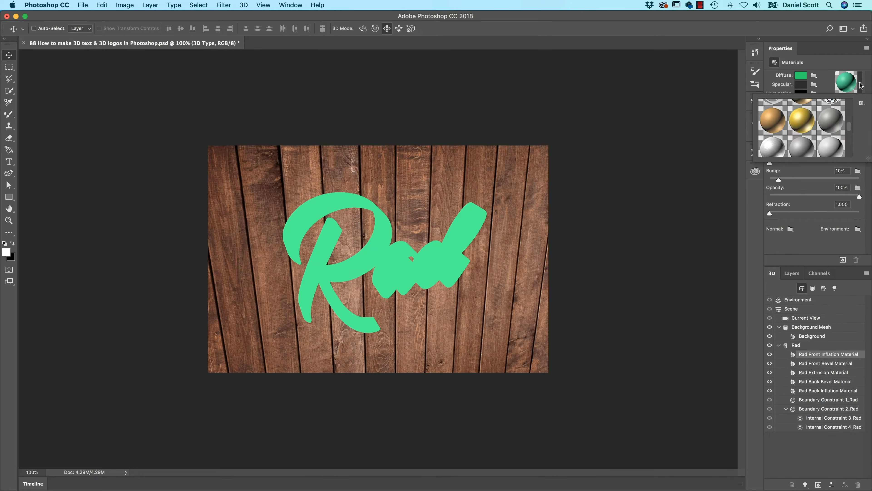
{"action": "left_click", "coordinate": [863, 104]}
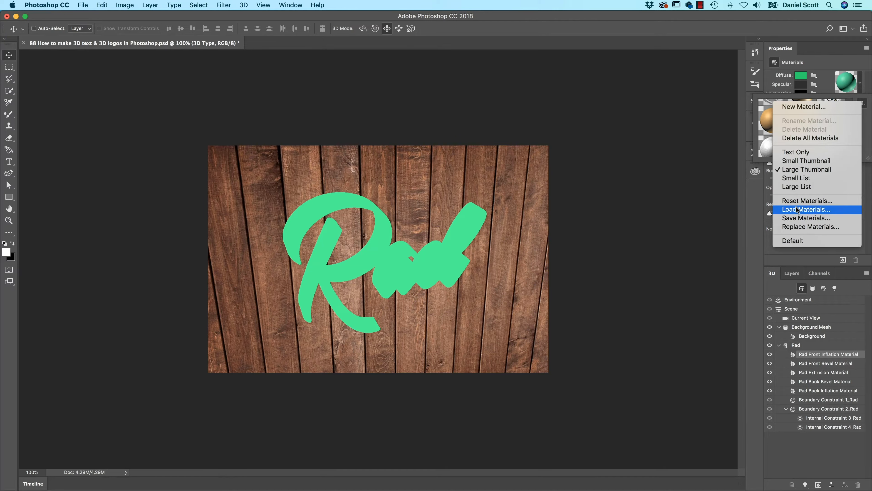
{"action": "left_click", "coordinate": [661, 198]}
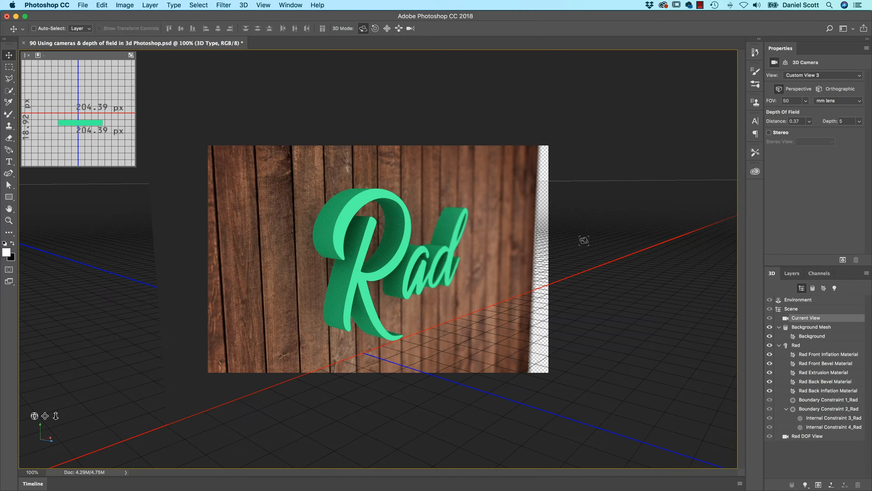
Switch the camera to the saved Rad DOF View, look from Bottom, and return to Rad DOF View
{"action": "left_click", "coordinate": [825, 75]}
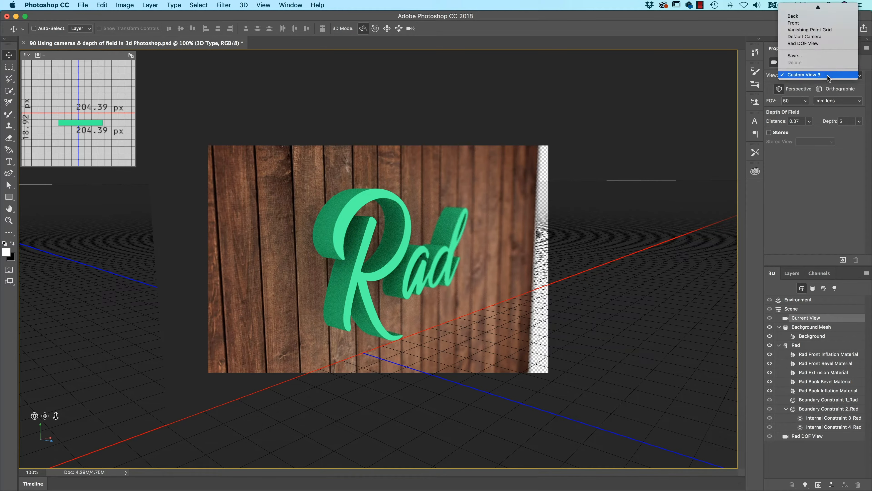
{"action": "left_click", "coordinate": [807, 41]}
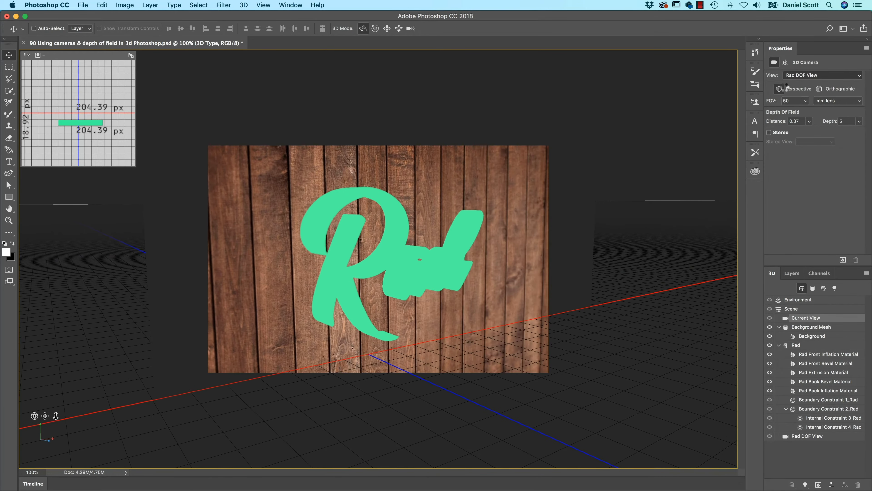
{"action": "left_click", "coordinate": [822, 75]}
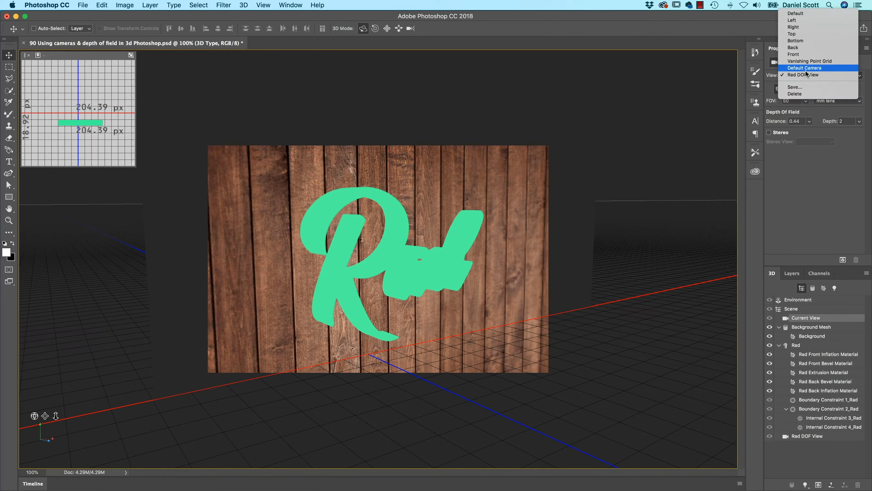
{"action": "left_click", "coordinate": [809, 38]}
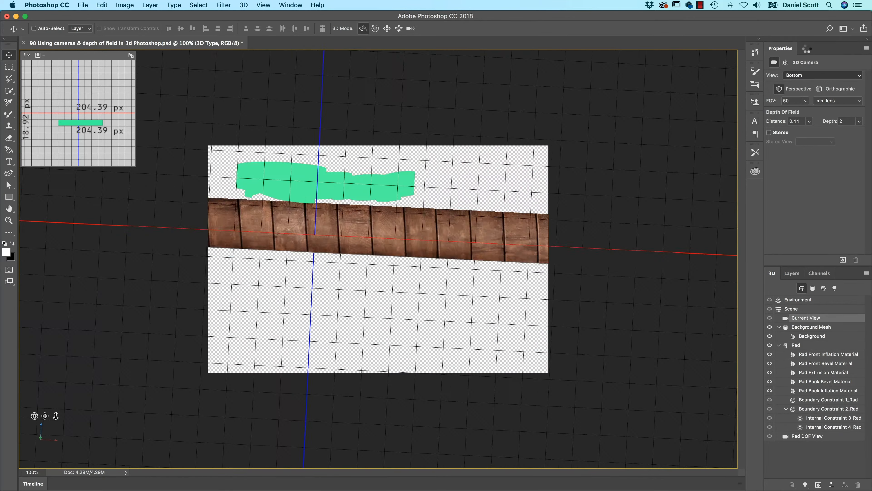
{"action": "left_click", "coordinate": [823, 74]}
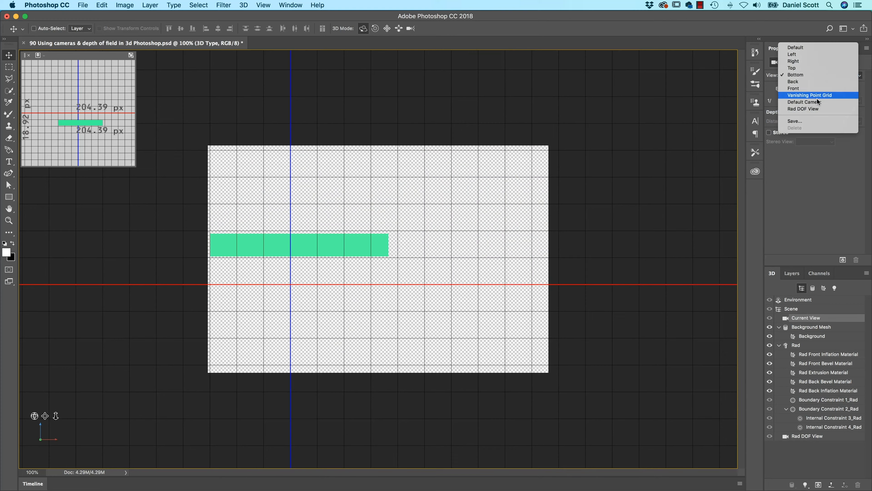
{"action": "left_click", "coordinate": [811, 109]}
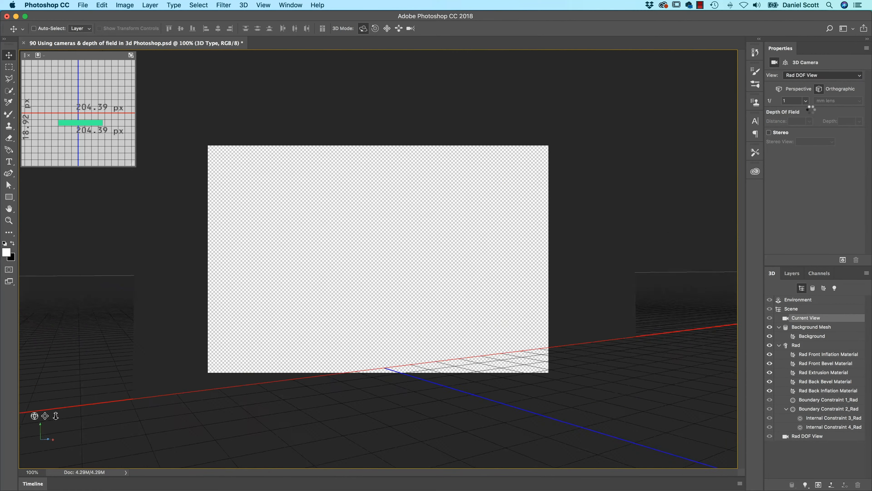
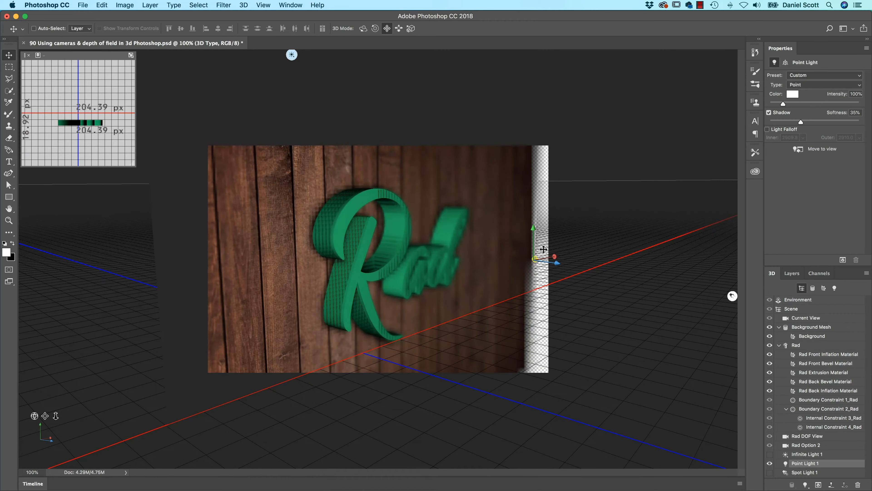
Move the point light across the front of the Rad text to relight the letters
{"action": "left_click_drag", "start_coordinate": [556, 263], "coordinate": [523, 260]}
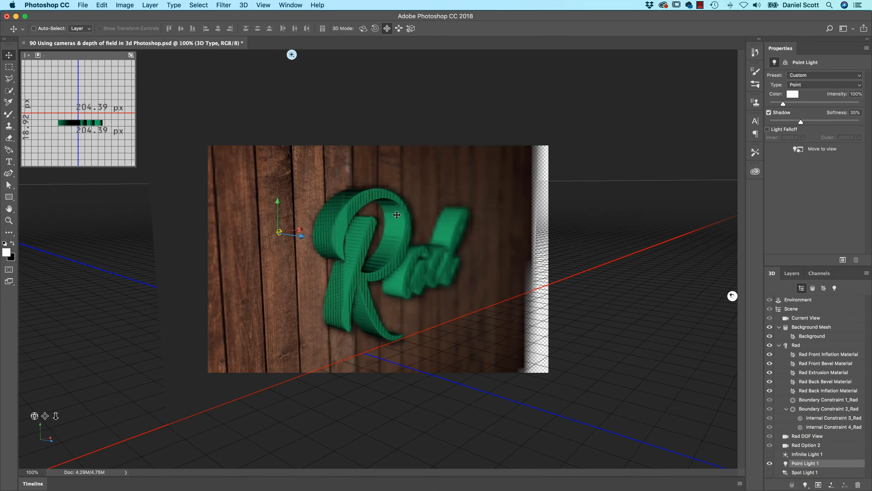
{"action": "left_click_drag", "start_coordinate": [290, 228], "coordinate": [386, 215]}
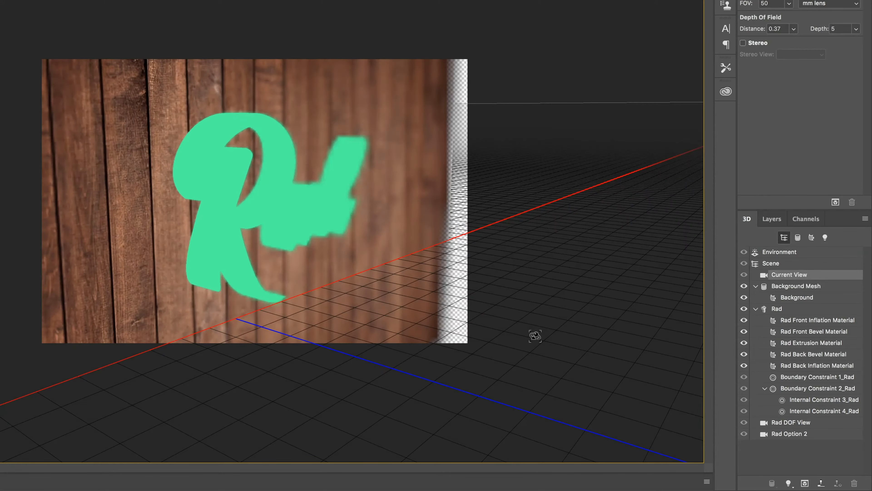
Add a new infinite light to the scene and adjust its direction from above the Rad text
{"action": "left_click", "coordinate": [778, 253]}
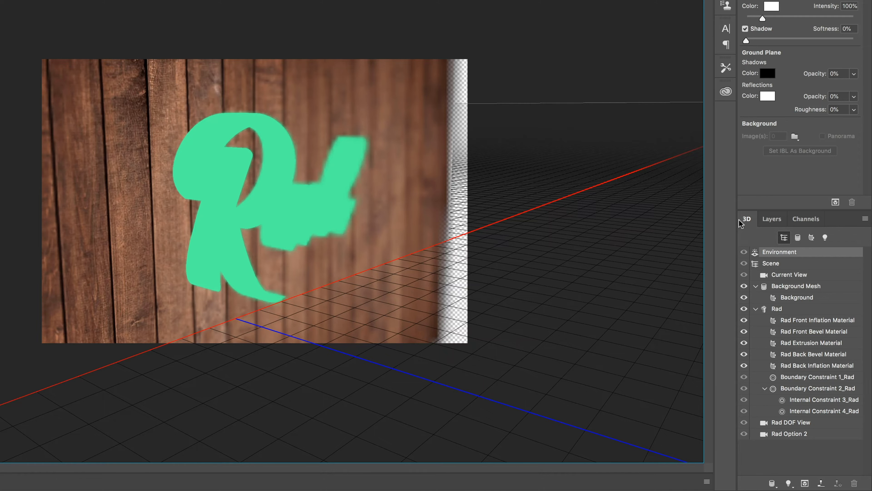
{"action": "left_click", "coordinate": [789, 483]}
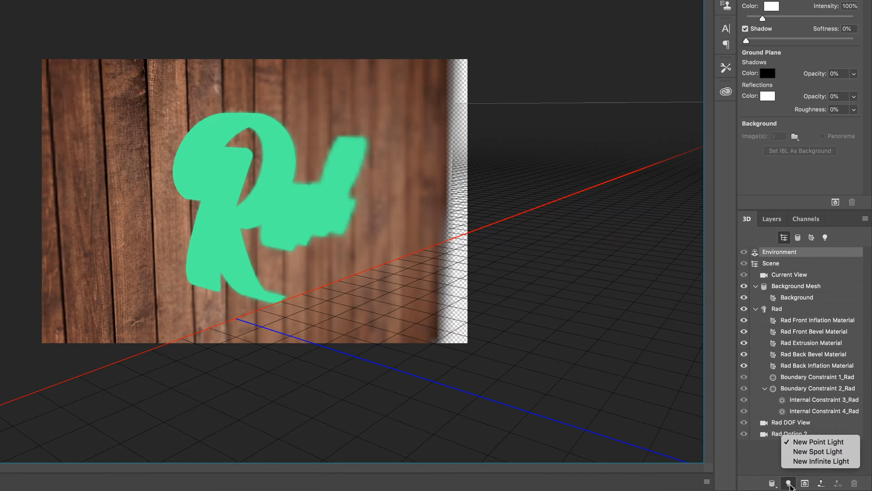
{"action": "left_click", "coordinate": [810, 462]}
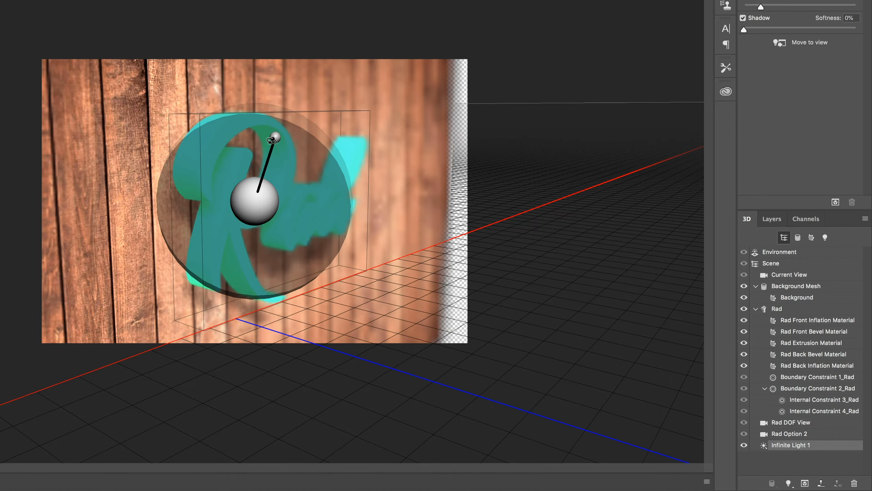
{"action": "left_click_drag", "start_coordinate": [274, 138], "coordinate": [246, 127]}
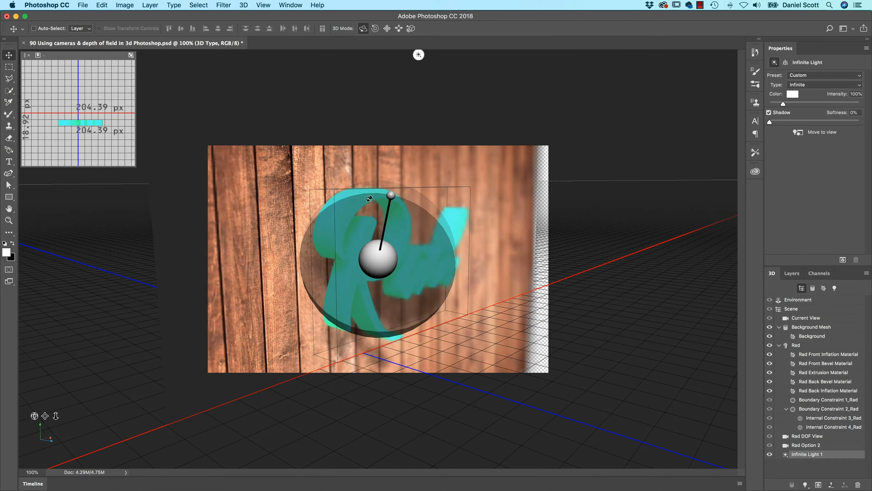
Aim the infinite light from above the Rad text's first letter and run a test render of the scene
{"action": "mouse_move", "coordinate": [369, 199]}
{"action": "left_mouse_down"}
{"action": "mouse_move", "coordinate": [335, 242]}
{"action": "mouse_move", "coordinate": [366, 269]}
{"action": "mouse_move", "coordinate": [325, 283]}
{"action": "mouse_move", "coordinate": [397, 296]}
{"action": "mouse_move", "coordinate": [475, 246]}
{"action": "mouse_move", "coordinate": [410, 228]}
{"action": "mouse_move", "coordinate": [345, 252]}
{"action": "mouse_move", "coordinate": [369, 122]}
{"action": "mouse_move", "coordinate": [345, 132]}
{"action": "mouse_move", "coordinate": [354, 165]}
{"action": "left_mouse_up"}
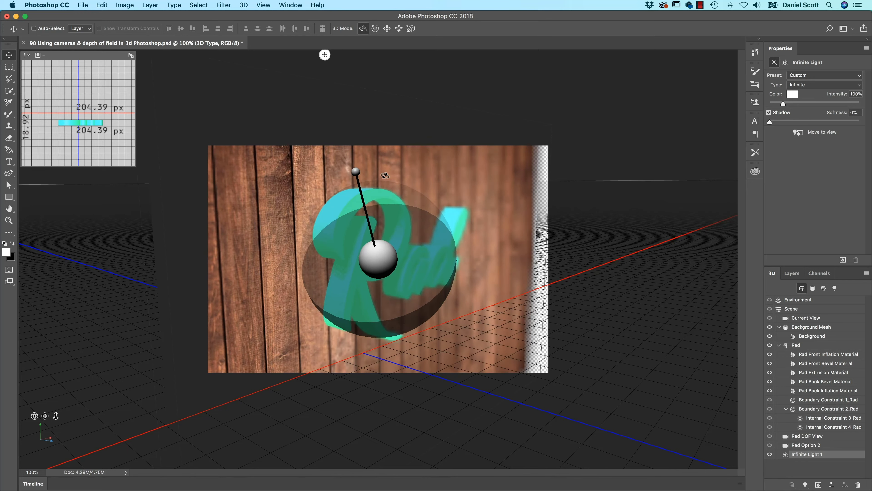
{"action": "key", "text": "alt+shift+super+r"}
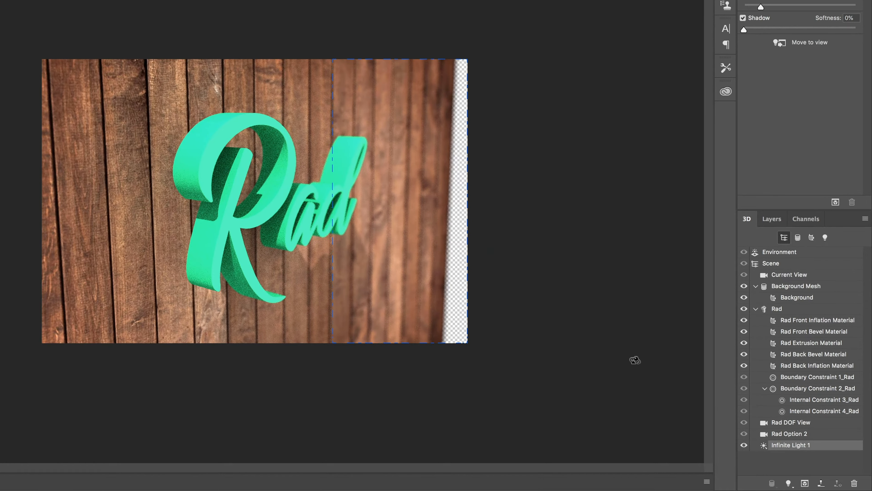
{"action": "key", "text": "Escape"}
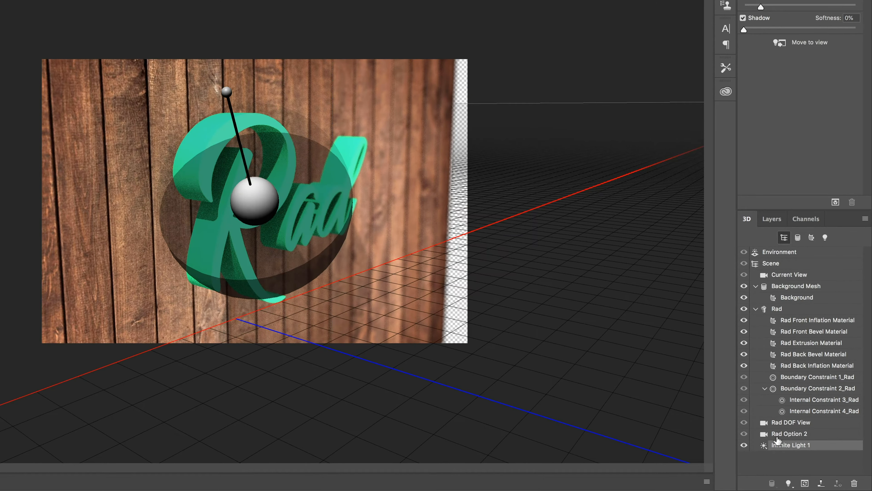
Turn off the environment's image-based light (IBL)
{"action": "left_click", "coordinate": [793, 252]}
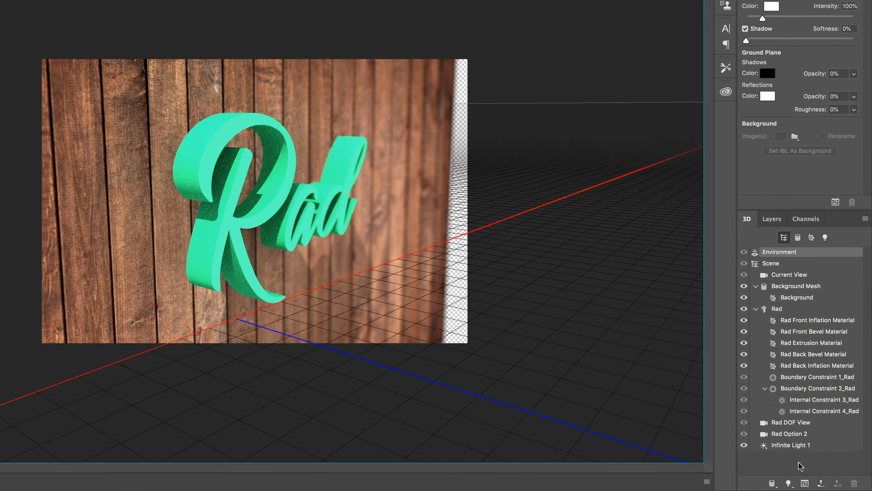
{"action": "left_click", "coordinate": [794, 446]}
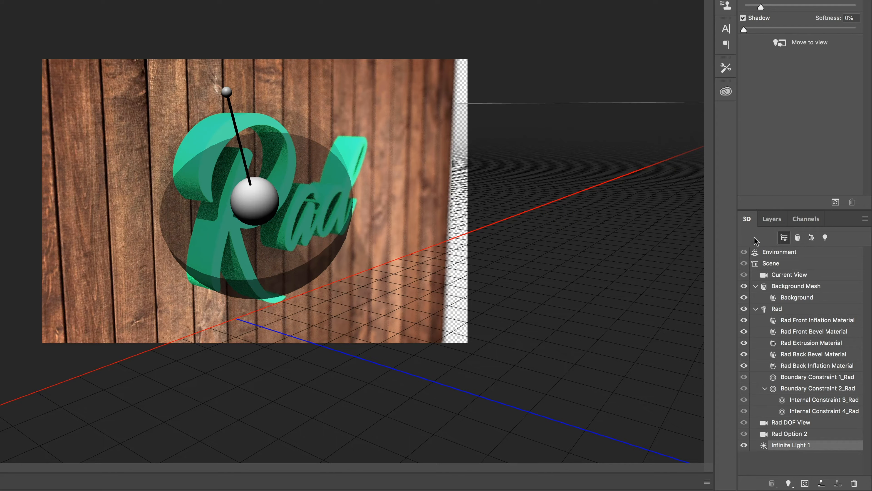
{"action": "left_click", "coordinate": [785, 254]}
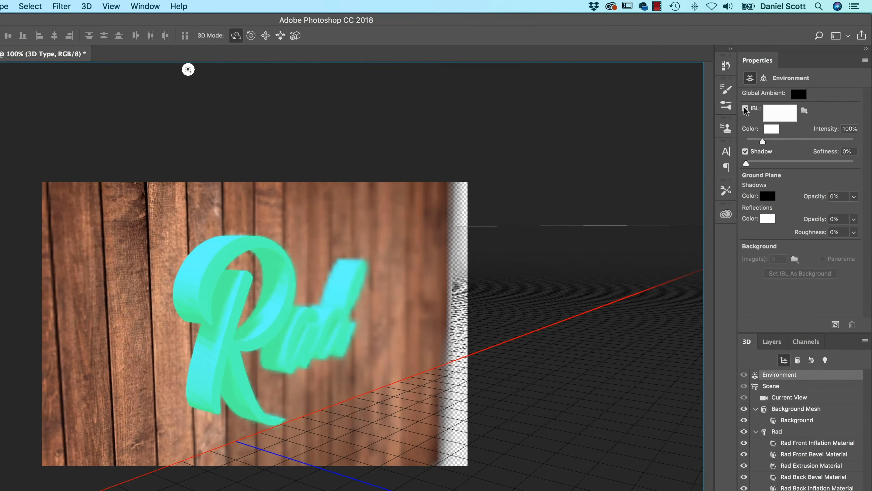
{"action": "left_click", "coordinate": [745, 109]}
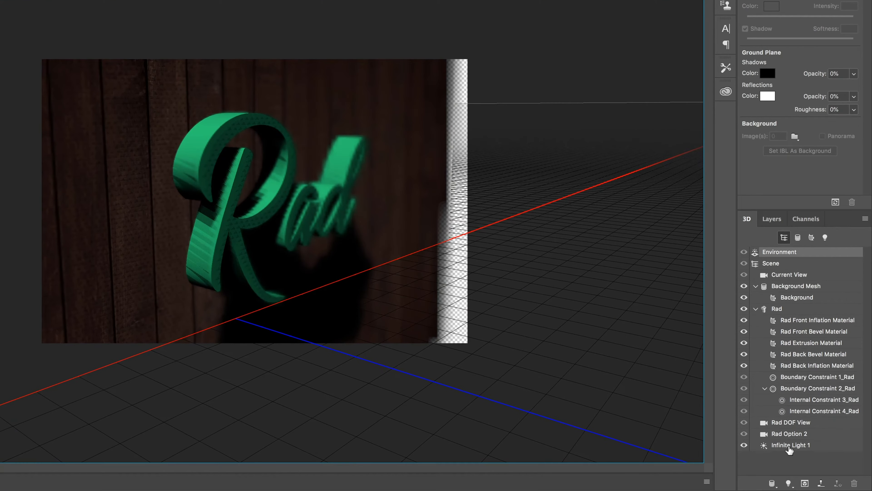
Redirect Infinite Light 1 to shine on the Rad text from nearly straight in front and test-render the scene
{"action": "left_click", "coordinate": [789, 446]}
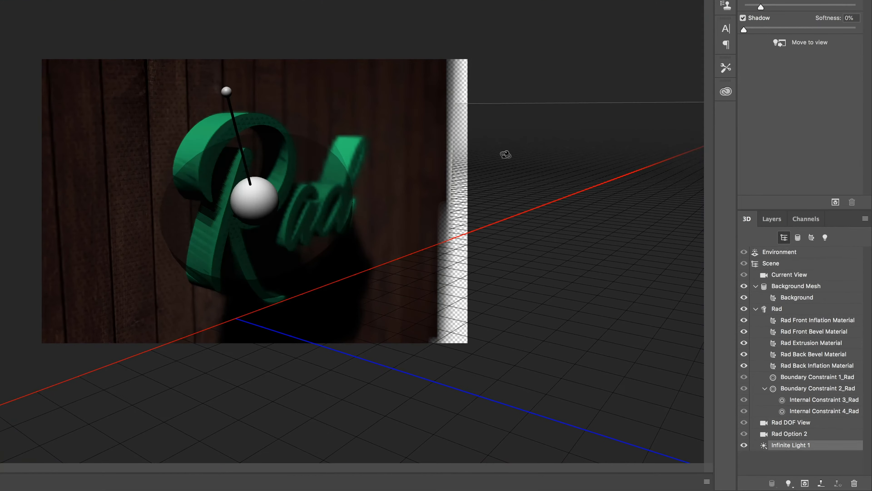
{"action": "left_click_drag", "start_coordinate": [223, 90], "coordinate": [242, 188]}
{"action": "key", "text": "alt+shift+super+r"}
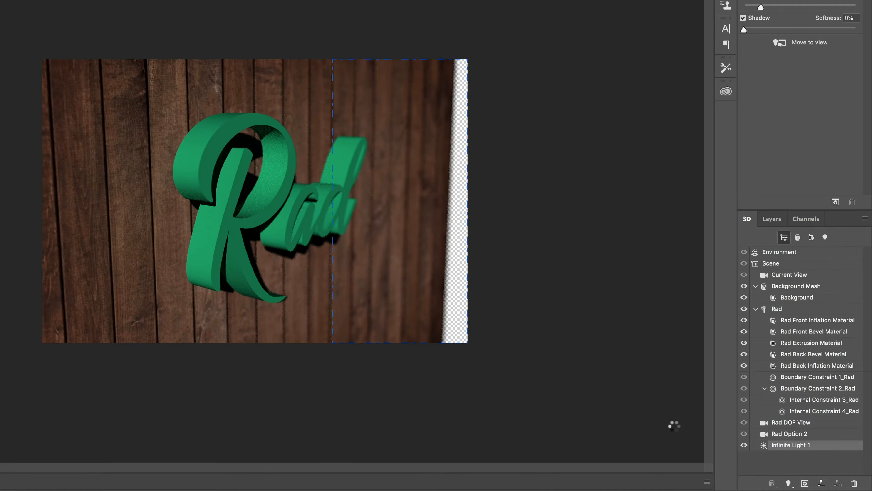
{"action": "key", "text": "Escape"}
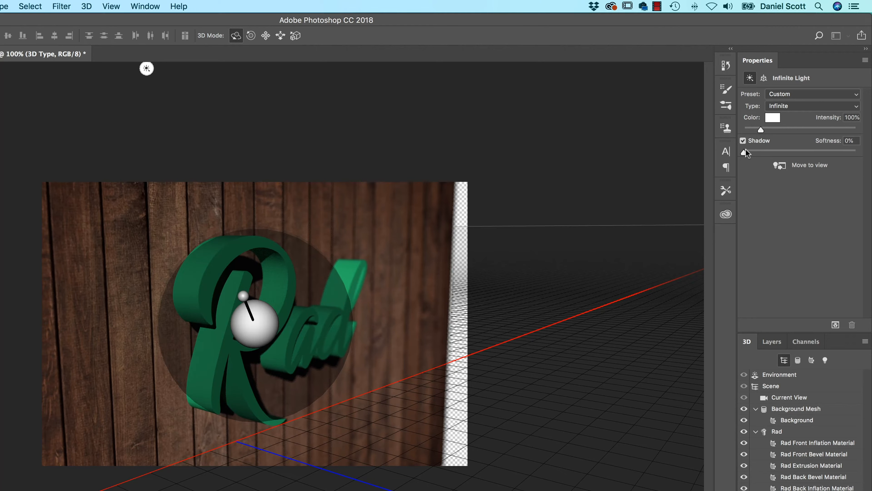
Compare Infinite Light 1 without its shadow, keep the shadow with 85% softness, and raise the intensity to 146%
{"action": "left_click", "coordinate": [743, 141]}
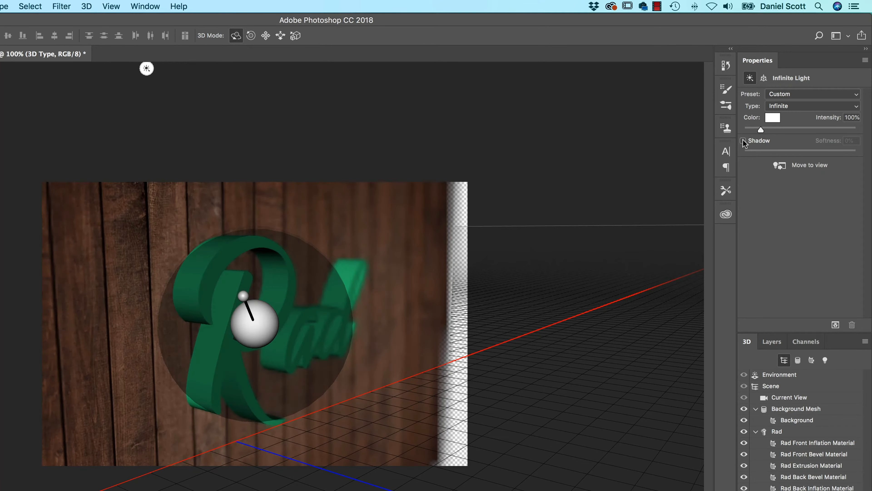
{"action": "left_click", "coordinate": [743, 141]}
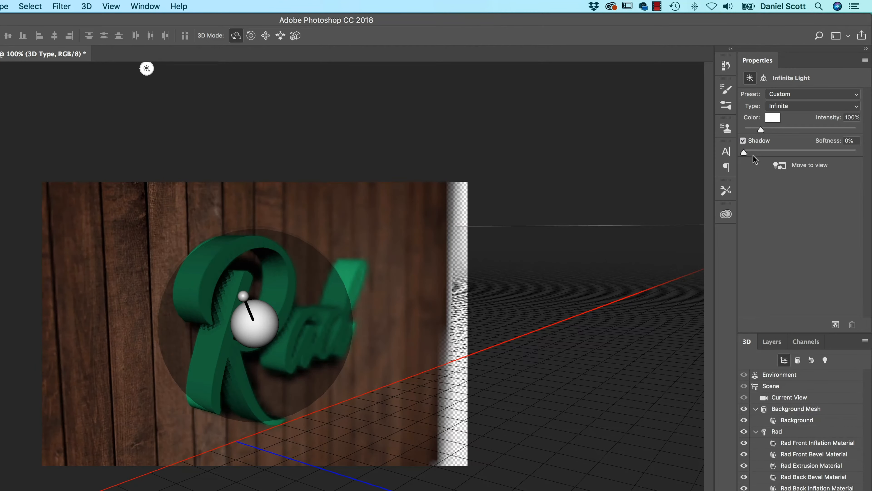
{"action": "left_click_drag", "start_coordinate": [754, 151], "coordinate": [810, 152]}
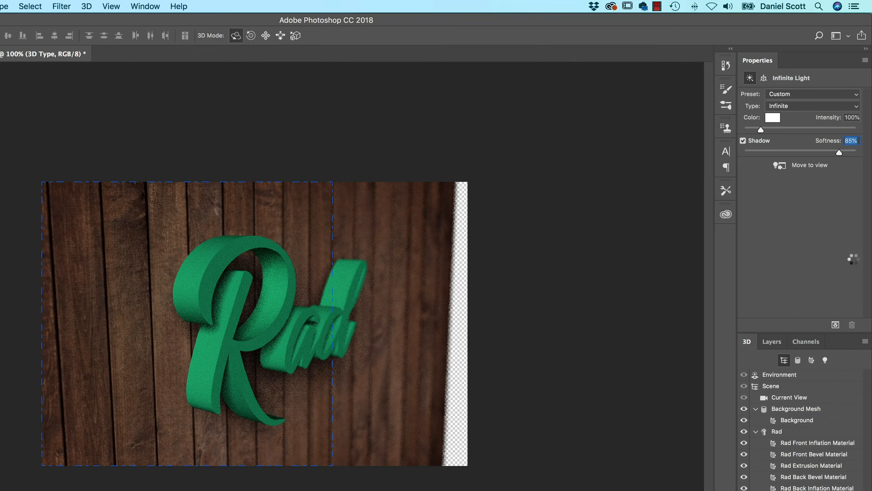
{"action": "left_click", "coordinate": [761, 130]}
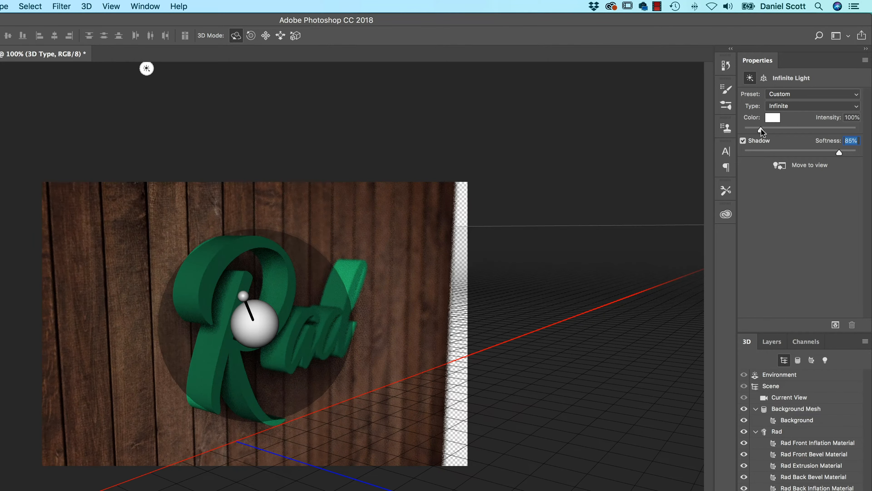
{"action": "mouse_move", "coordinate": [762, 130]}
{"action": "left_mouse_down"}
{"action": "mouse_move", "coordinate": [812, 132]}
{"action": "mouse_move", "coordinate": [759, 136]}
{"action": "mouse_move", "coordinate": [794, 134]}
{"action": "mouse_move", "coordinate": [767, 134]}
{"action": "left_mouse_up"}
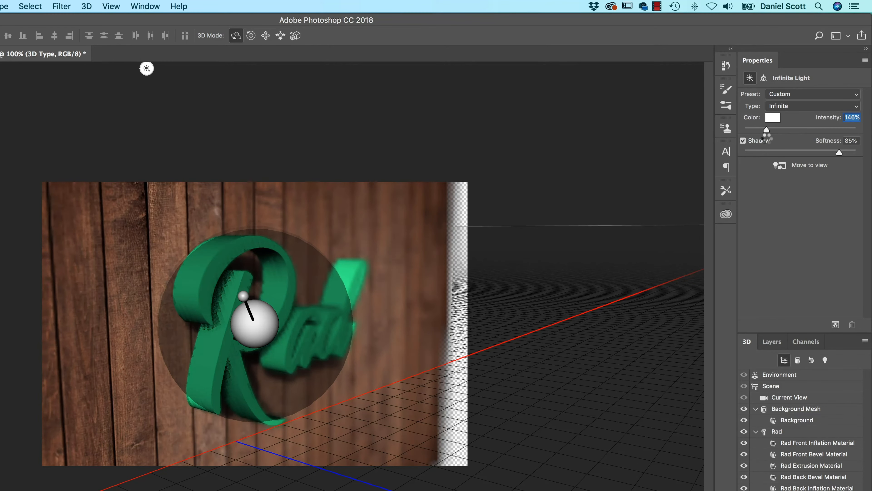
Set Infinite Light 1's color to a pale blue, RGB 194, 231, 246
{"action": "left_click", "coordinate": [774, 118]}
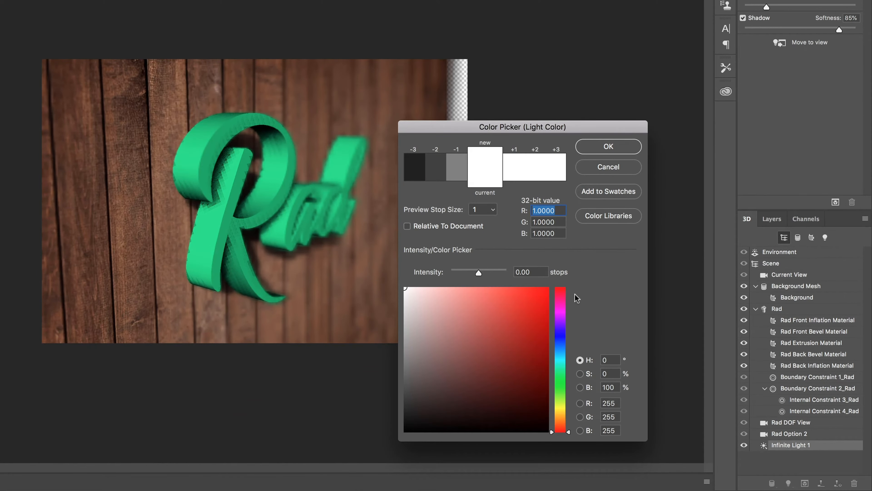
{"action": "left_click", "coordinate": [563, 402]}
{"action": "left_click", "coordinate": [544, 288]}
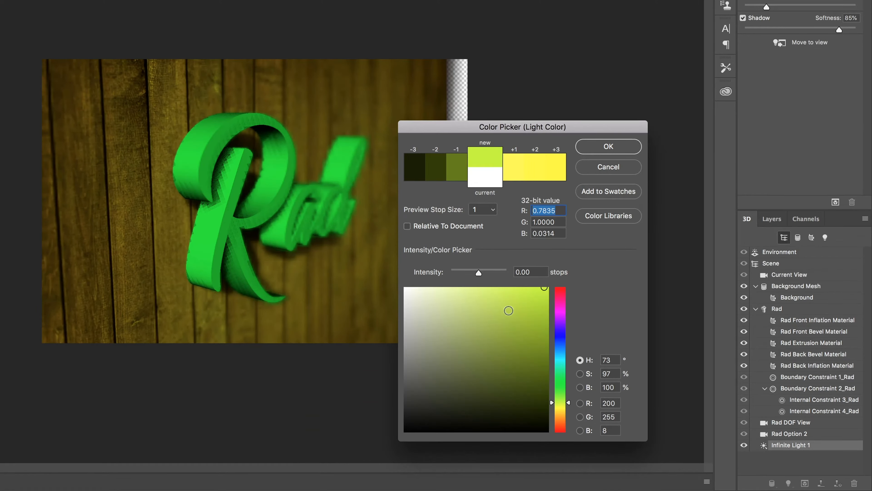
{"action": "left_click_drag", "start_coordinate": [519, 304], "coordinate": [428, 287]}
{"action": "left_click", "coordinate": [563, 352]}
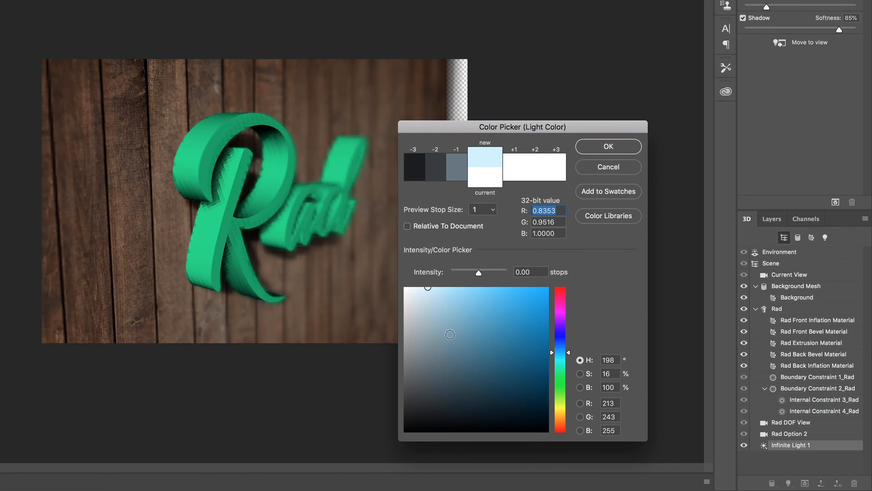
{"action": "left_click_drag", "start_coordinate": [439, 294], "coordinate": [435, 292]}
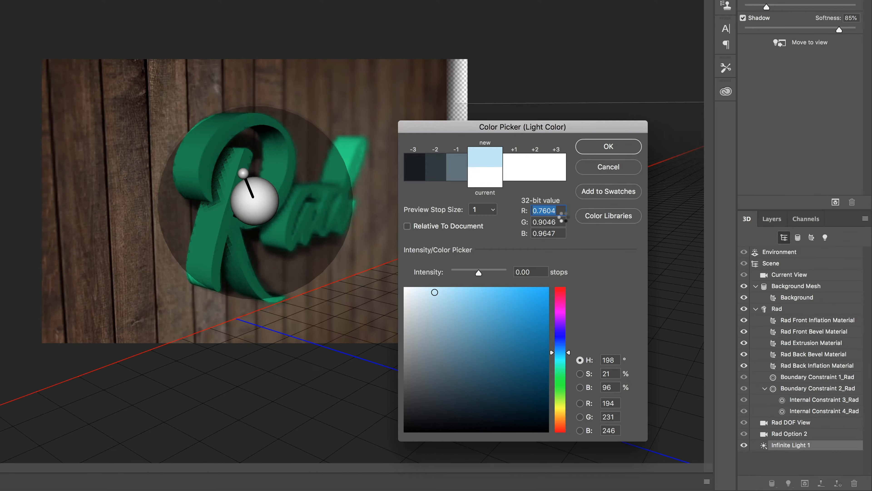
{"action": "key", "text": "Return"}
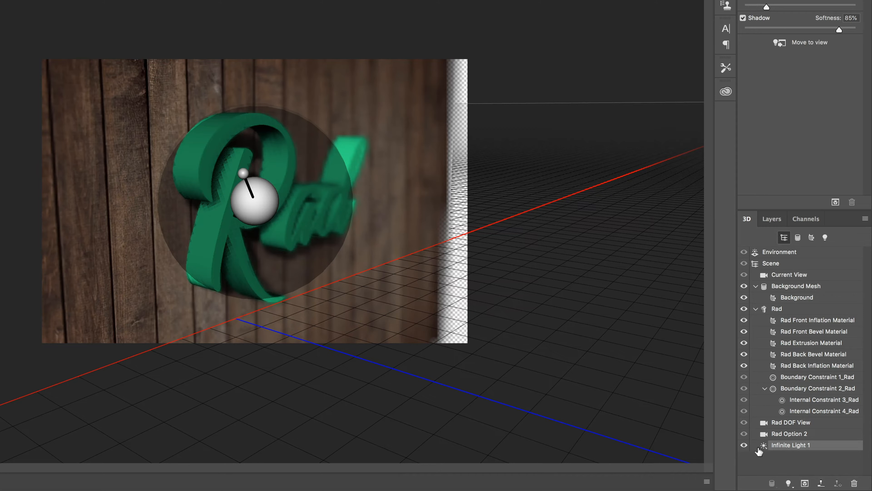
Add a new point light to the scene and hide Infinite Light 1
{"action": "left_click", "coordinate": [788, 483]}
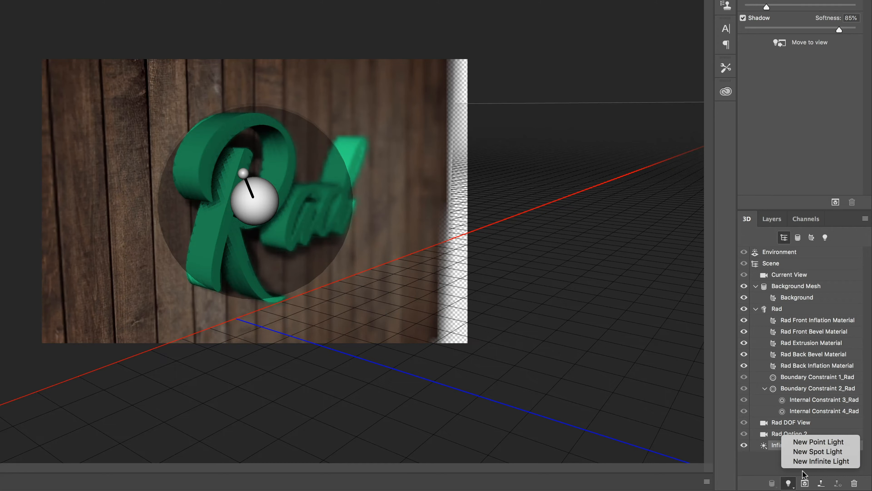
{"action": "left_click", "coordinate": [804, 443]}
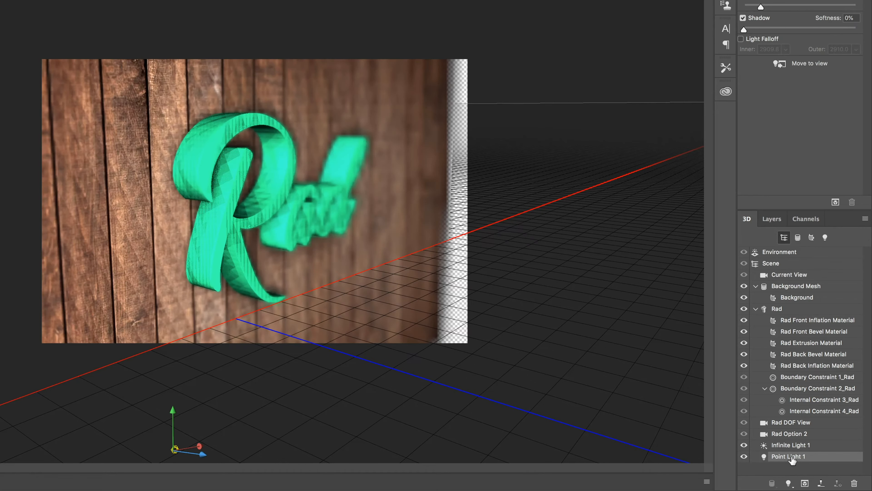
{"action": "left_click", "coordinate": [744, 445]}
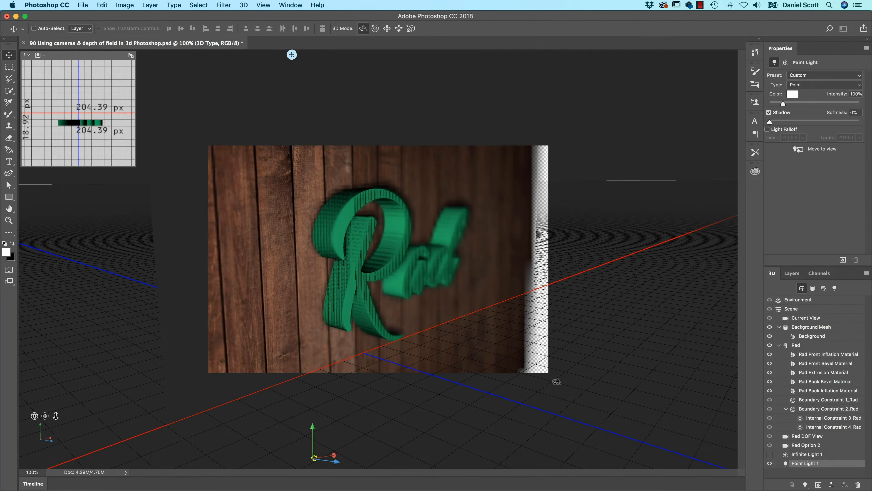
Move Point Light 1 along its X axis toward the far end of the Rad text
{"action": "key", "text": "super+minus"}
{"action": "key", "text": "super+minus"}
{"action": "key", "text": "super+minus"}
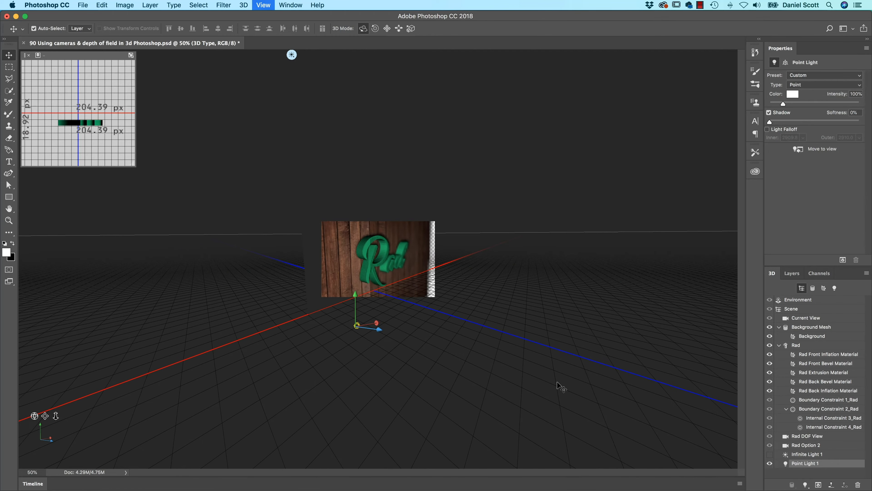
{"action": "left_click_drag", "start_coordinate": [376, 323], "coordinate": [430, 299]}
Set the current camera view to Top
{"action": "left_click", "coordinate": [818, 86]}
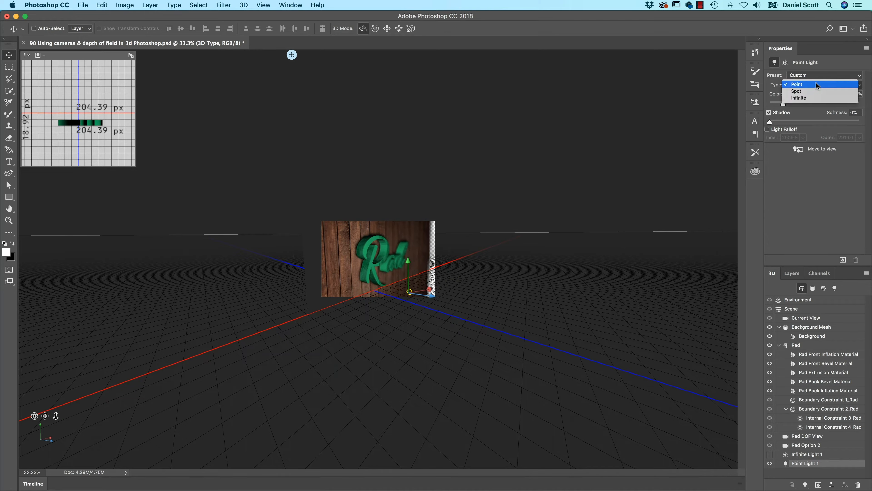
{"action": "left_click", "coordinate": [816, 83]}
{"action": "left_click", "coordinate": [803, 318]}
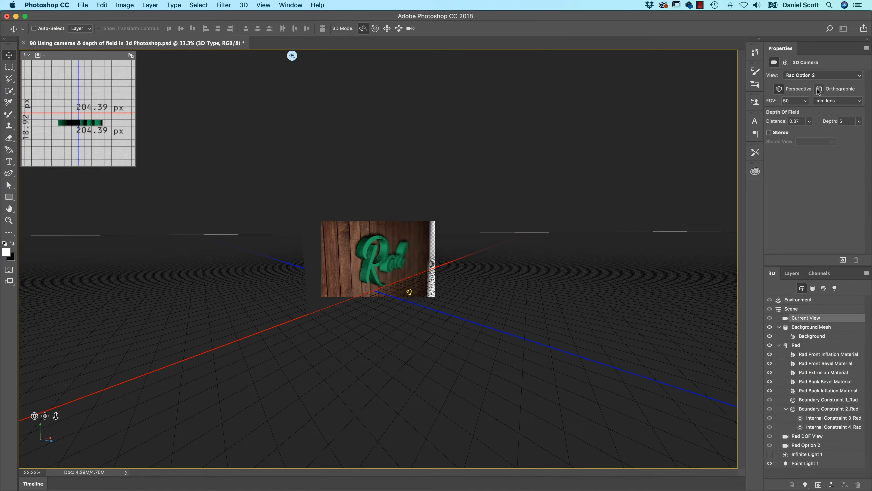
{"action": "left_click", "coordinate": [819, 76]}
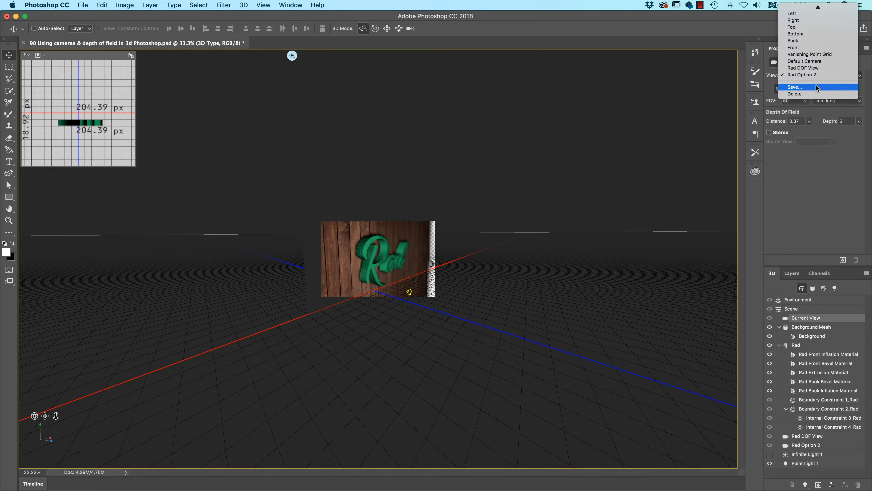
{"action": "left_click", "coordinate": [810, 28]}
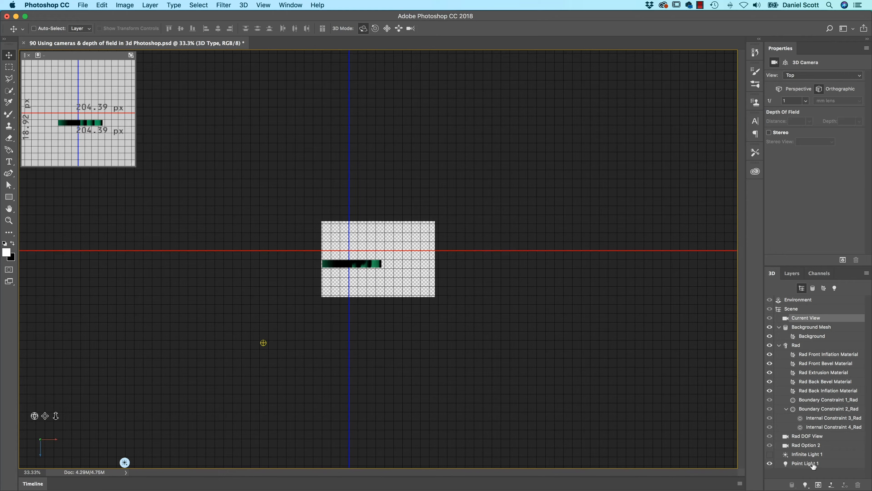
Move Point Light 1 from the top view until it sits just in front of the middle of the Rad text
{"action": "left_click", "coordinate": [805, 463]}
{"action": "left_click_drag", "start_coordinate": [292, 344], "coordinate": [388, 345]}
{"action": "left_click", "coordinate": [388, 29]}
{"action": "left_click_drag", "start_coordinate": [366, 375], "coordinate": [362, 317]}
{"action": "left_click_drag", "start_coordinate": [397, 277], "coordinate": [378, 188]}
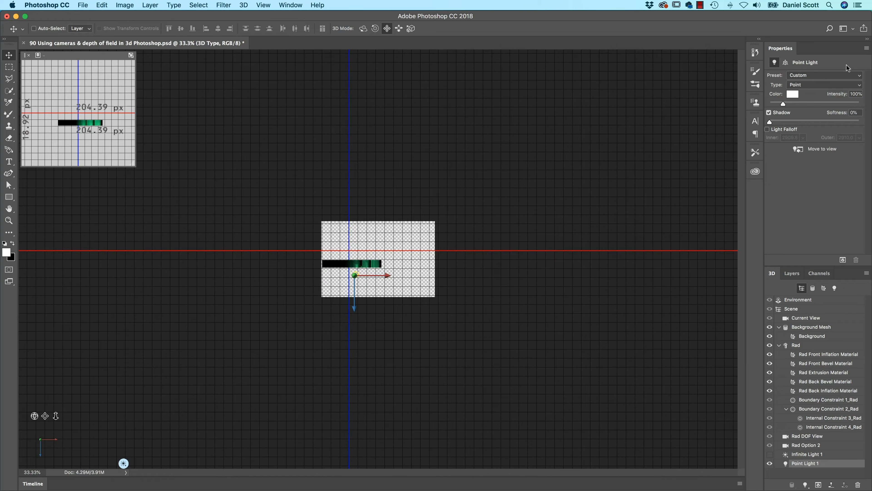
Return the current camera to the saved Rad Option 2 view
{"action": "left_click", "coordinate": [796, 318]}
{"action": "left_click", "coordinate": [811, 74]}
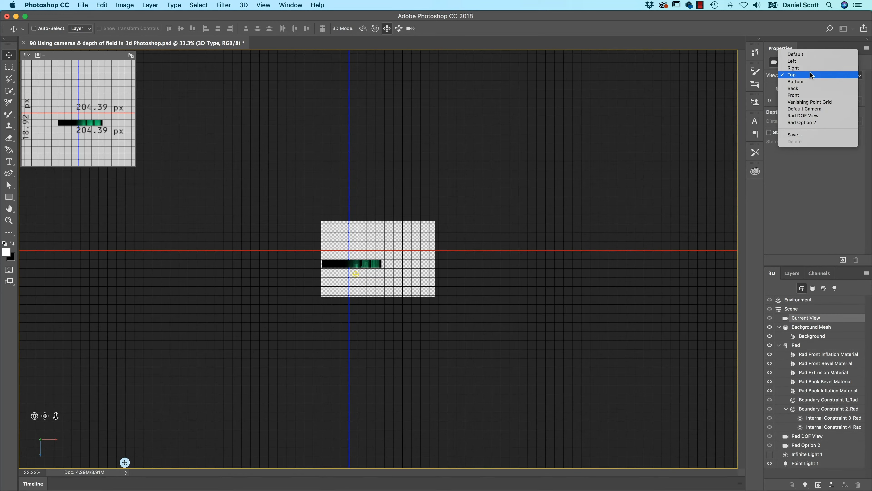
{"action": "left_click", "coordinate": [811, 205]}
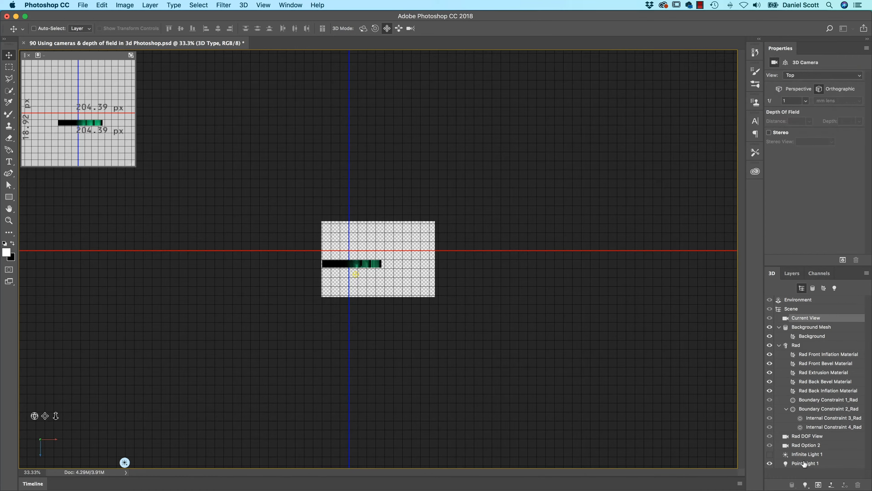
{"action": "double_click", "coordinate": [804, 445]}
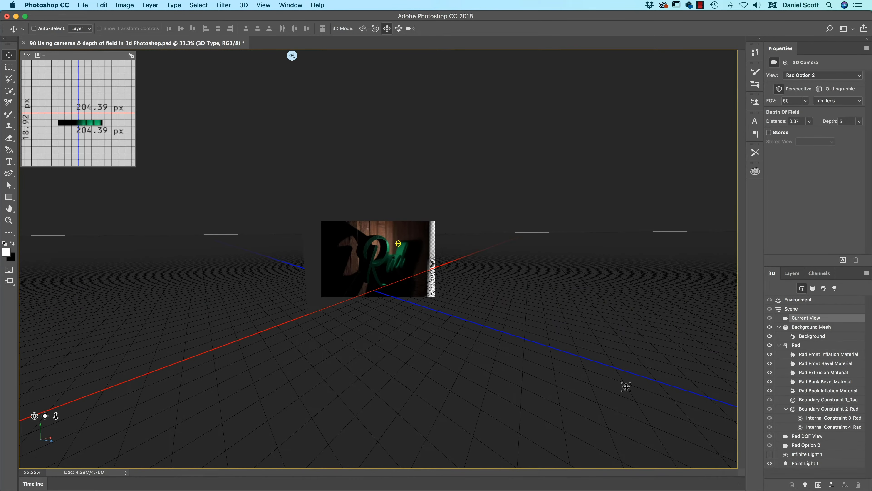
Reposition Point Light 1 near the upper part of the letter d so it casts long shadows across the wood
{"action": "left_click", "coordinate": [811, 463]}
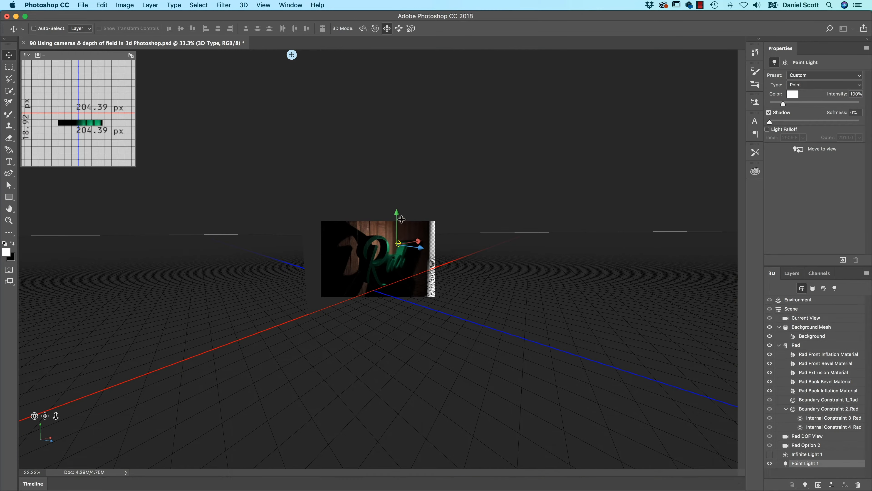
{"action": "left_click_drag", "start_coordinate": [398, 215], "coordinate": [400, 222]}
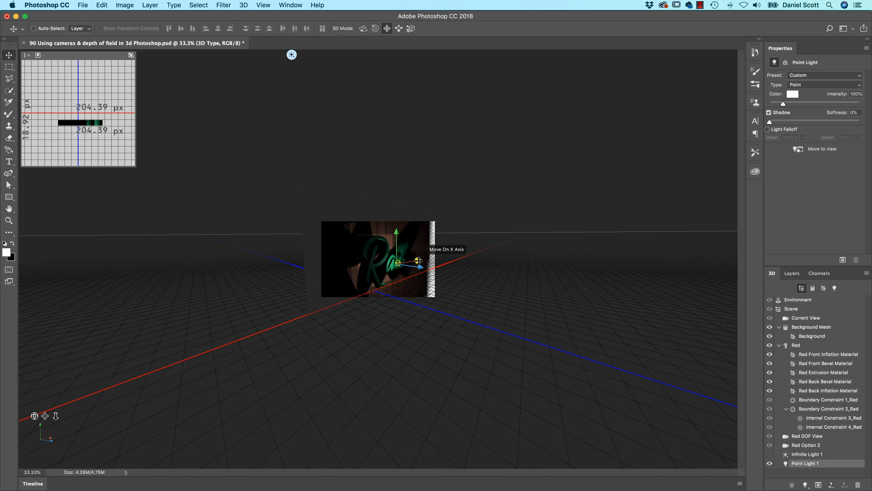
{"action": "left_click_drag", "start_coordinate": [418, 260], "coordinate": [399, 210]}
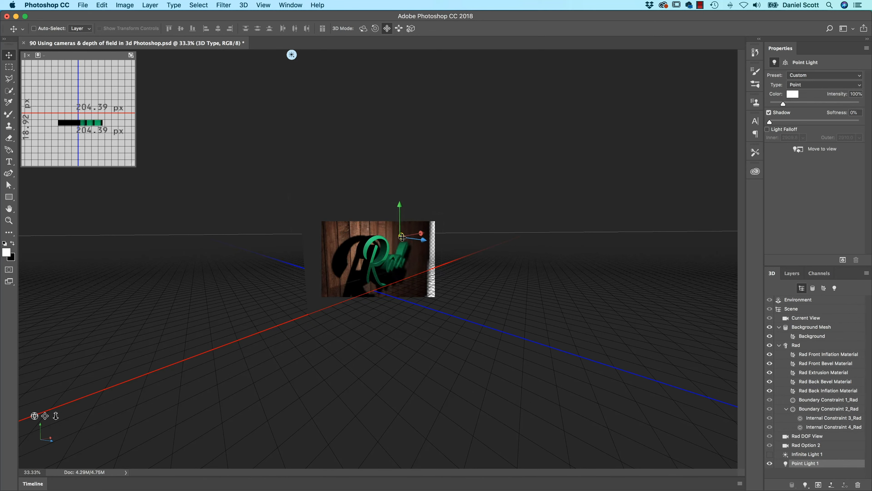
Zoom the document to 100% and run a test render of the scene lit by Point Light 1
{"action": "key", "text": "super+equal"}
{"action": "key", "text": "super+equal"}
{"action": "key", "text": "super+equal"}
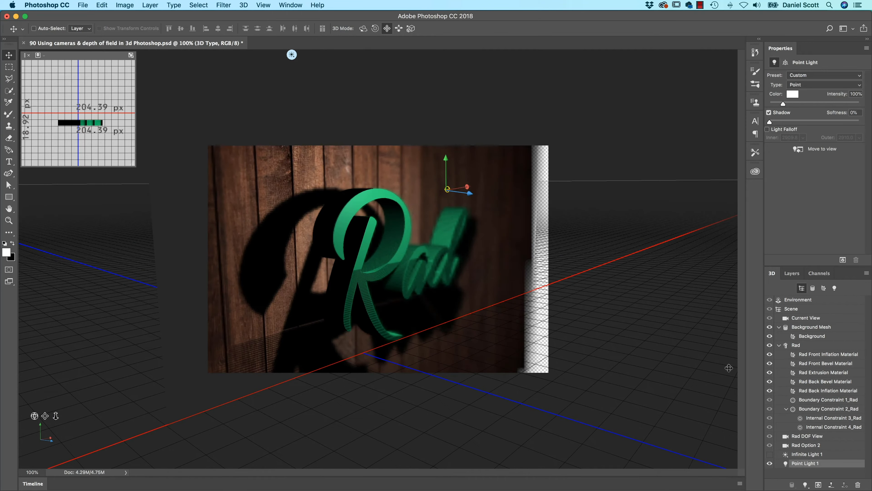
{"action": "key", "text": "super+alt+shift+r"}
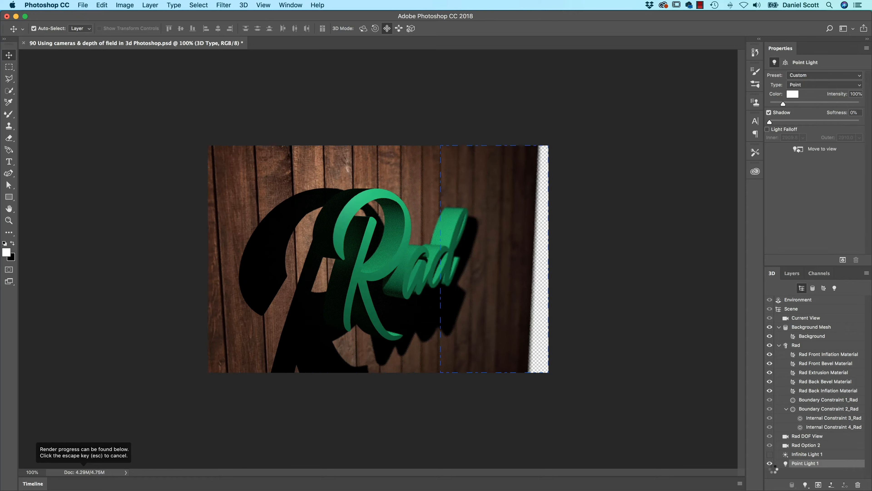
{"action": "key", "text": "Escape"}
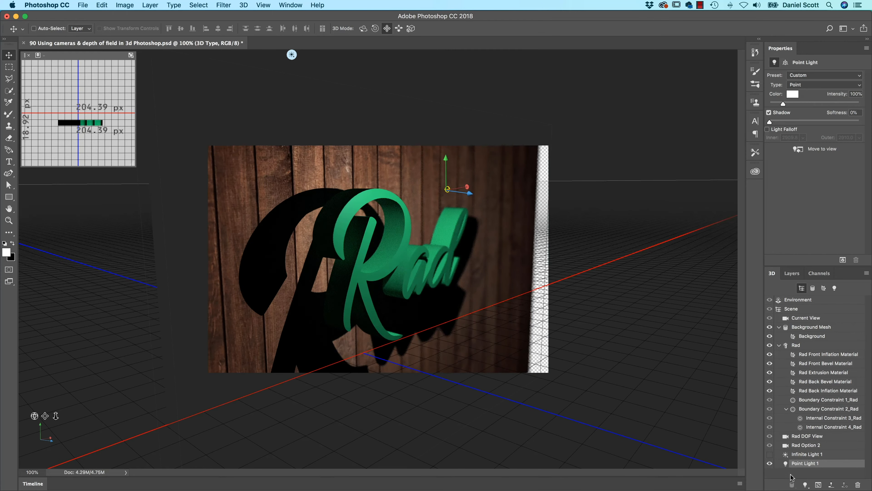
Hide Point Light 1 and add a new spot light to the scene
{"action": "left_click", "coordinate": [770, 463]}
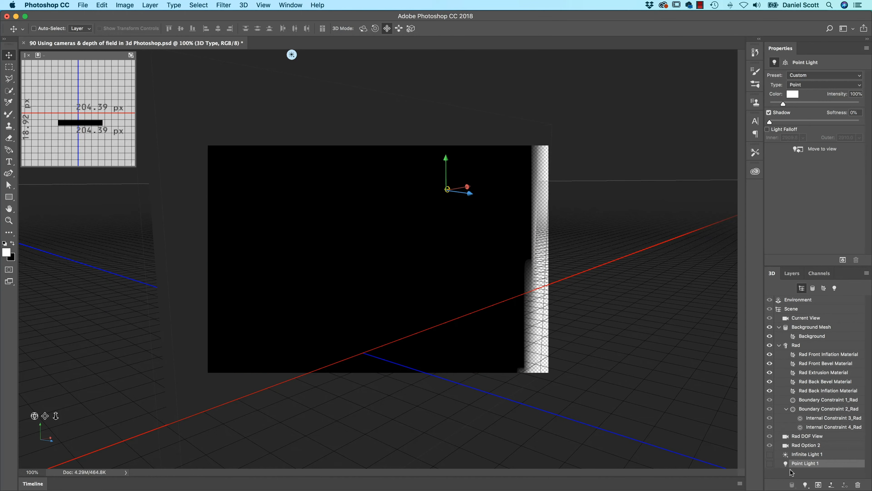
{"action": "left_click", "coordinate": [807, 485]}
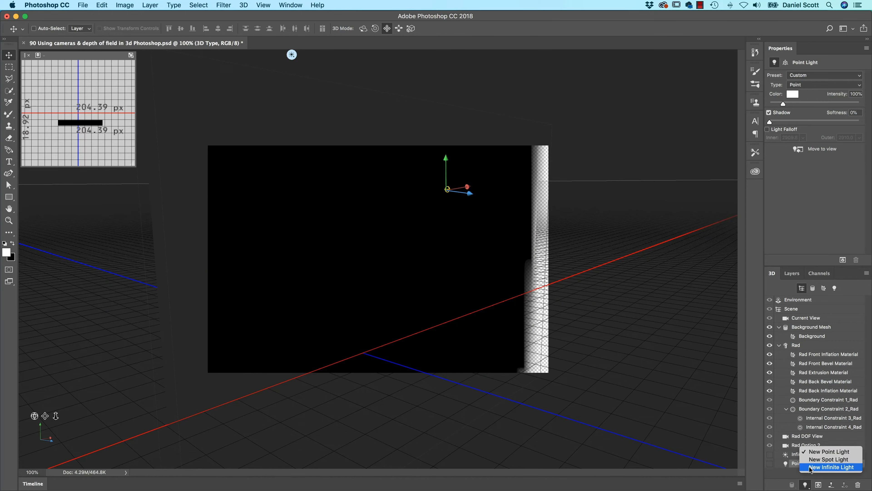
{"action": "left_click", "coordinate": [815, 460]}
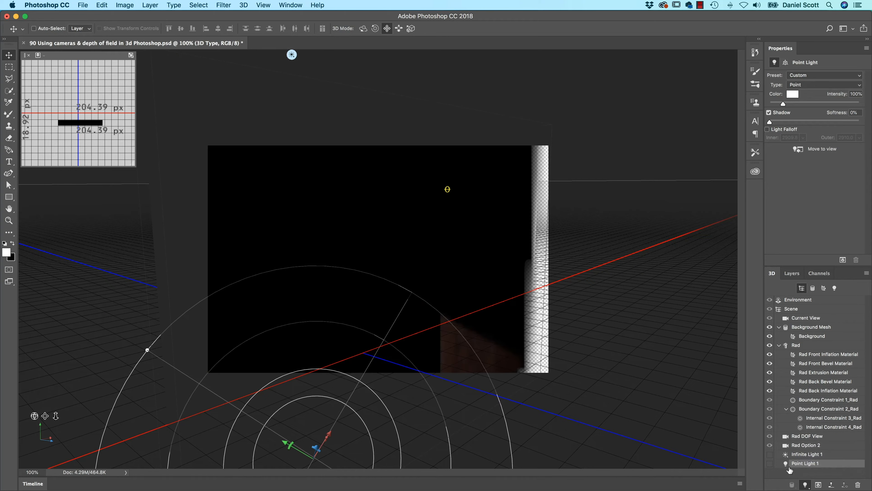
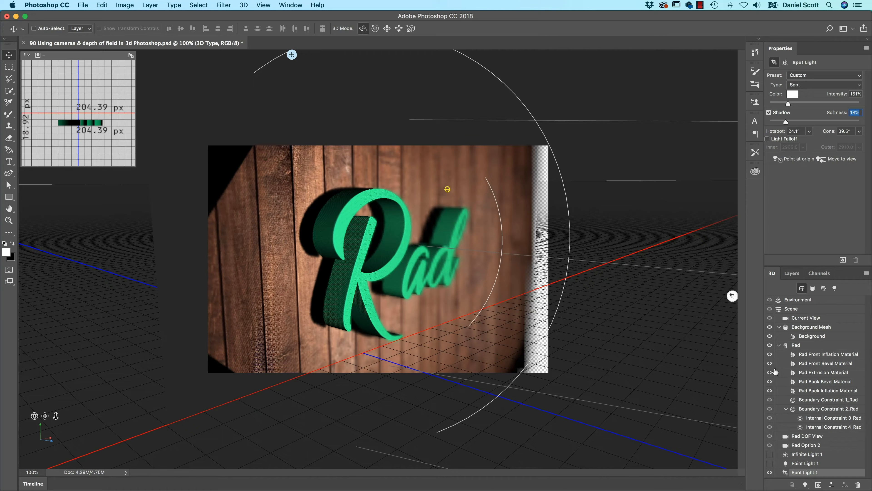
Rotate Spot Light 1 so the wood's left side falls into darkness, and run a test render
{"action": "left_click", "coordinate": [363, 28]}
{"action": "left_click_drag", "start_coordinate": [614, 198], "coordinate": [618, 190]}
{"action": "key", "text": "super+alt+shift+r"}
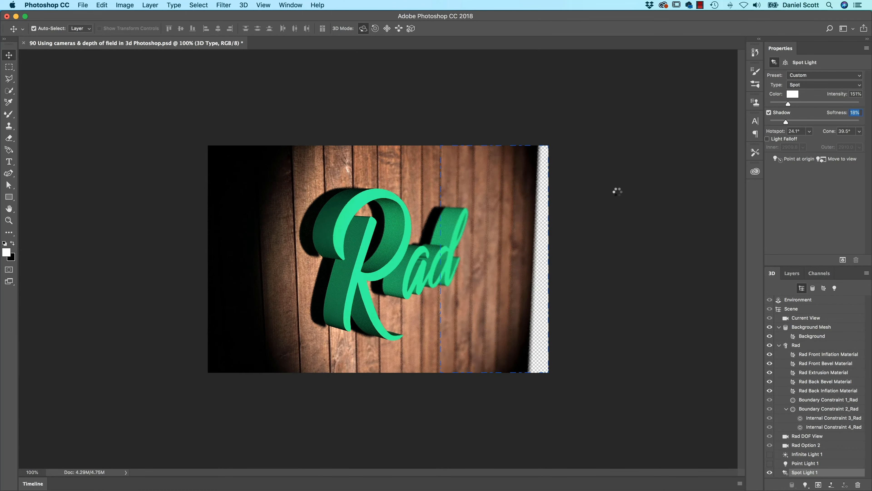
{"action": "key", "text": "Escape"}
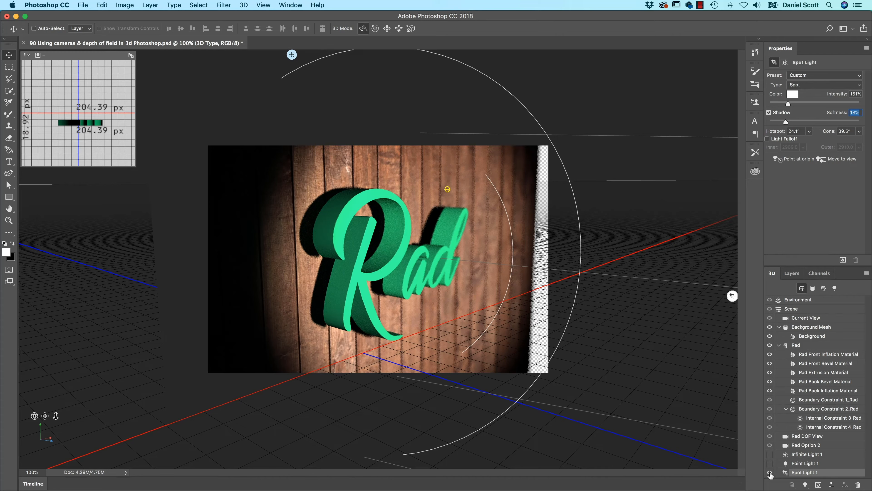
Hide Spot Light 1, show Point Light 1 and select it
{"action": "left_click", "coordinate": [769, 472]}
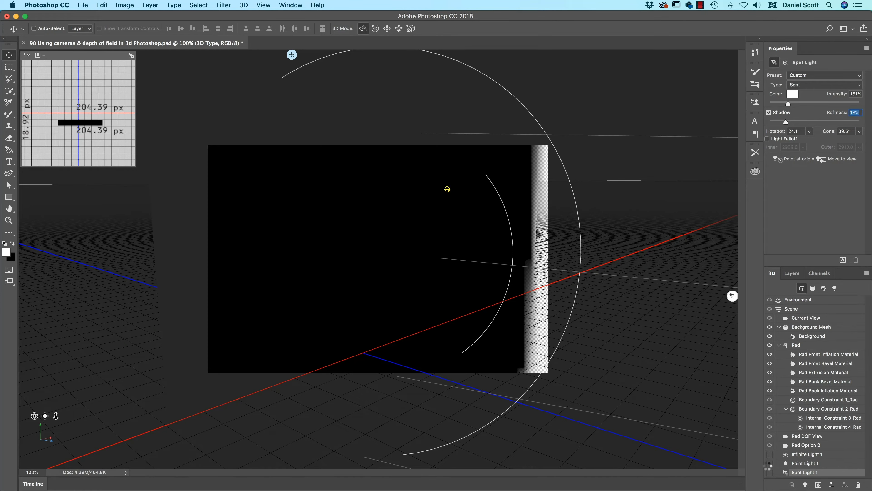
{"action": "left_click", "coordinate": [769, 463]}
{"action": "left_click", "coordinate": [801, 464]}
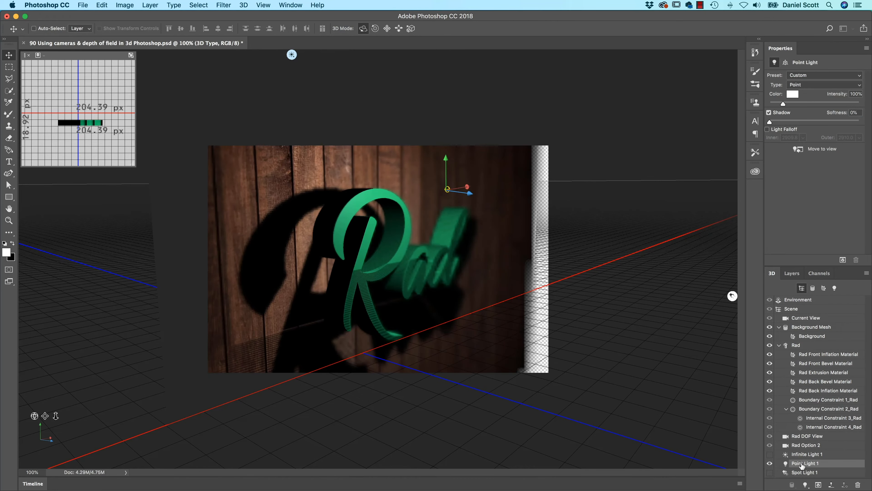
Orbit the zoomed-out current view to examine from above where Point Light 1 sits relative to the text
{"action": "key", "text": "super+minus"}
{"action": "key", "text": "super+minus"}
{"action": "key", "text": "super+minus"}
{"action": "key", "text": "super+minus"}
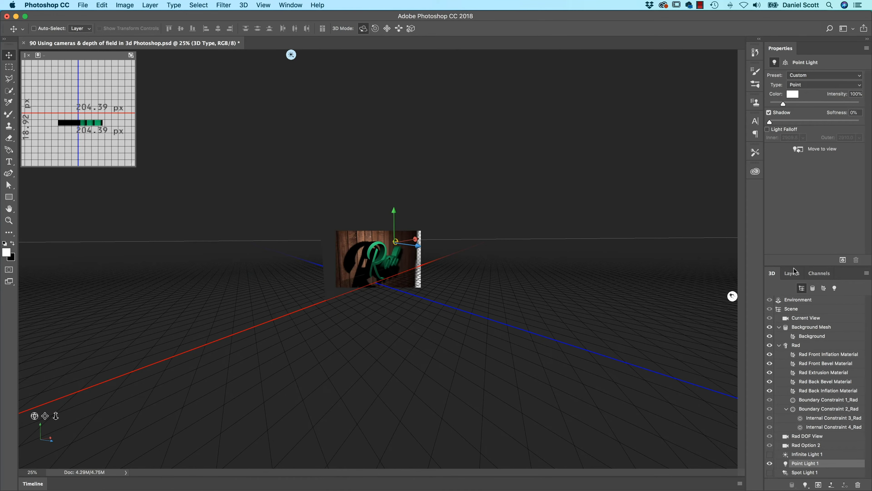
{"action": "left_click", "coordinate": [808, 318]}
{"action": "left_click_drag", "start_coordinate": [463, 175], "coordinate": [417, 242]}
{"action": "left_click", "coordinate": [408, 265]}
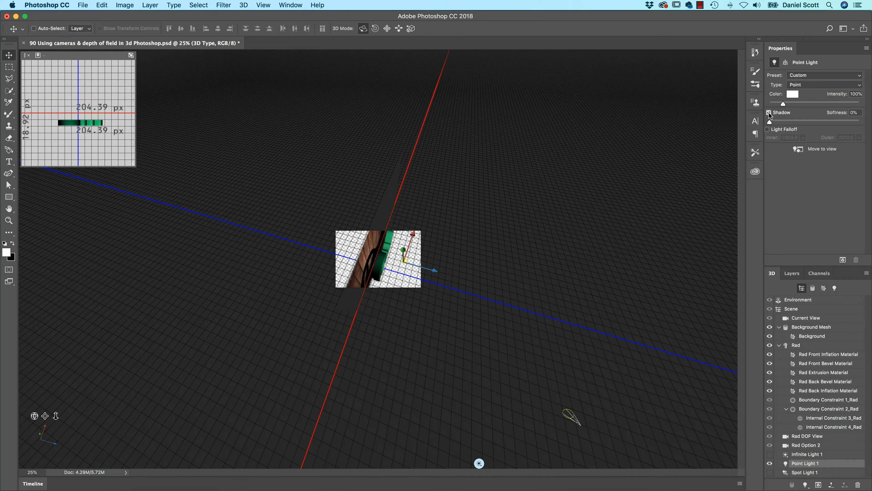
Switch from Point Light 1 to Infinite Light 1 and return the camera to the Rad Option 2 view at 100% zoom
{"action": "left_click", "coordinate": [770, 463]}
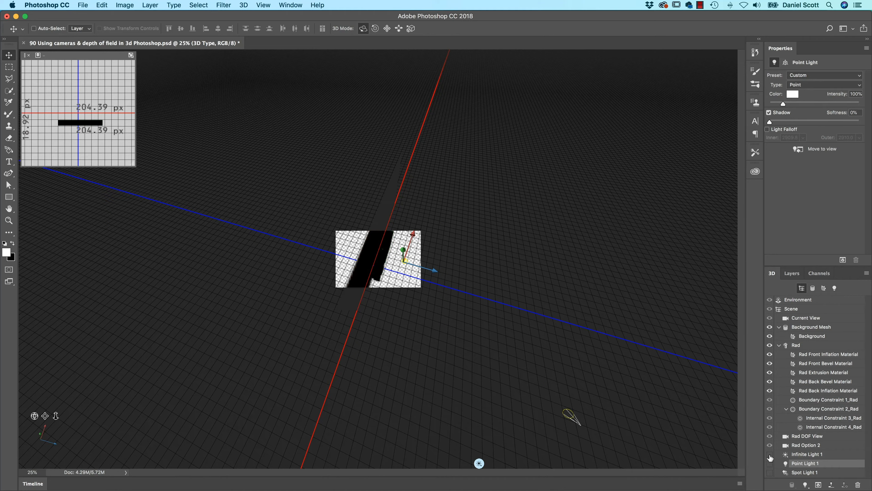
{"action": "left_click", "coordinate": [769, 453]}
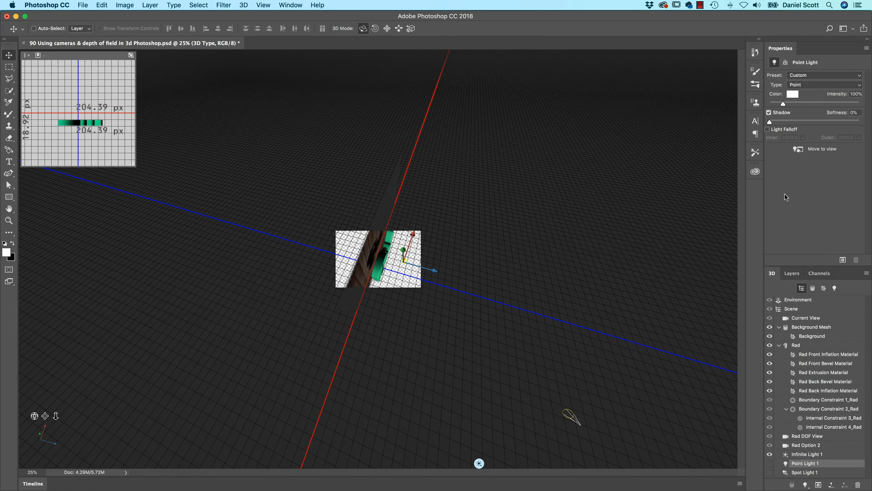
{"action": "left_click", "coordinate": [803, 445]}
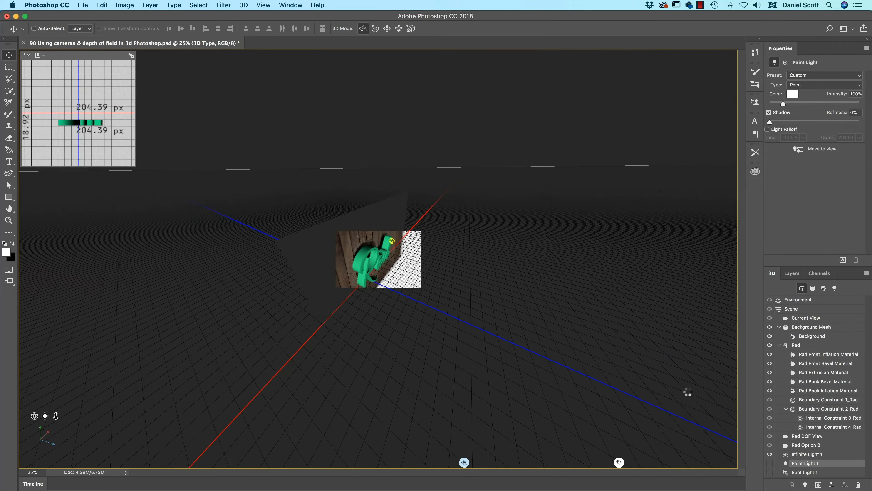
{"action": "key", "text": "super+1"}
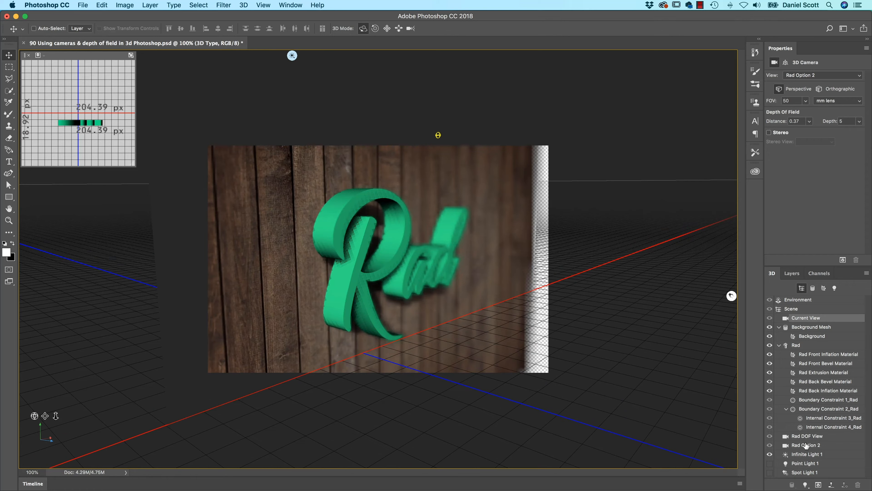
Hide Infinite Light 1, enable image-based lighting (IBL) for the Environment and render the scene
{"action": "left_click", "coordinate": [769, 454]}
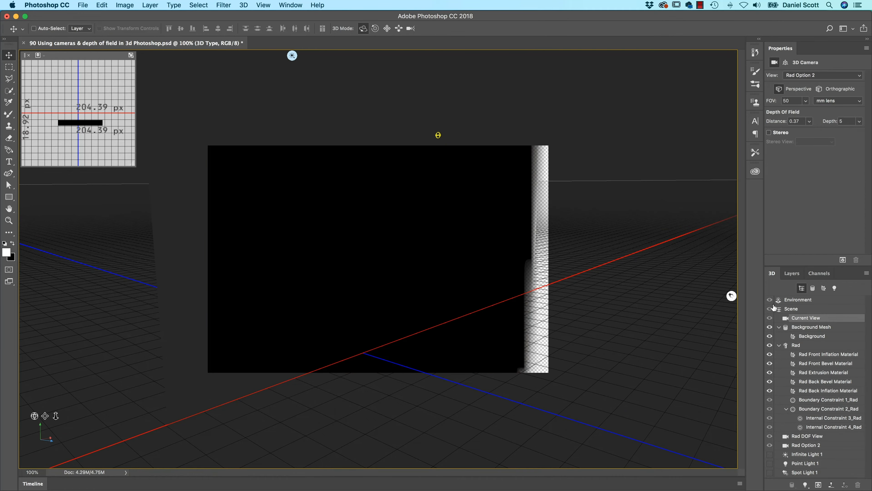
{"action": "left_click", "coordinate": [797, 300]}
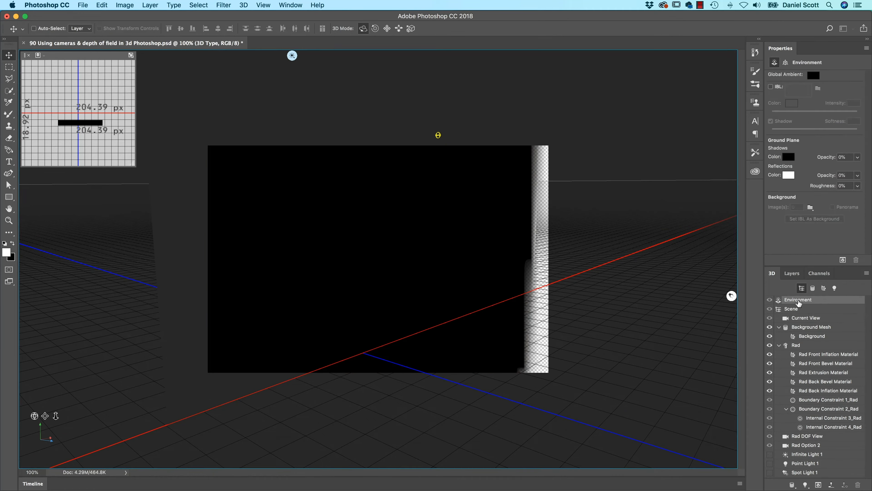
{"action": "left_click", "coordinate": [770, 87]}
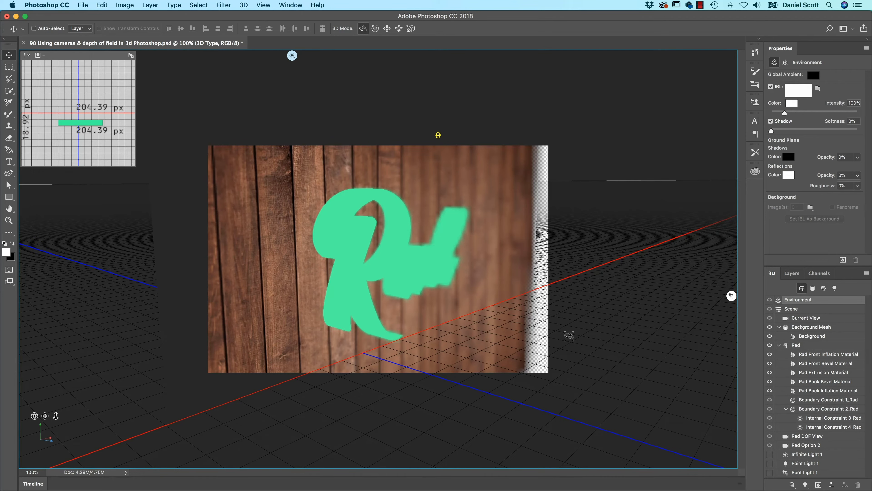
{"action": "key", "text": "super+alt+shift+r"}
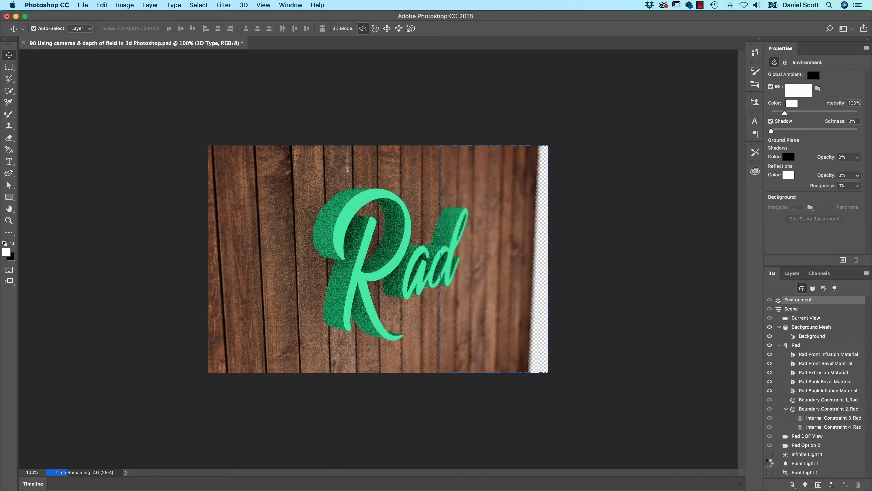
Show the infinite, point and spot lights together with the IBL and render the combined lighting
{"action": "left_click", "coordinate": [770, 455]}
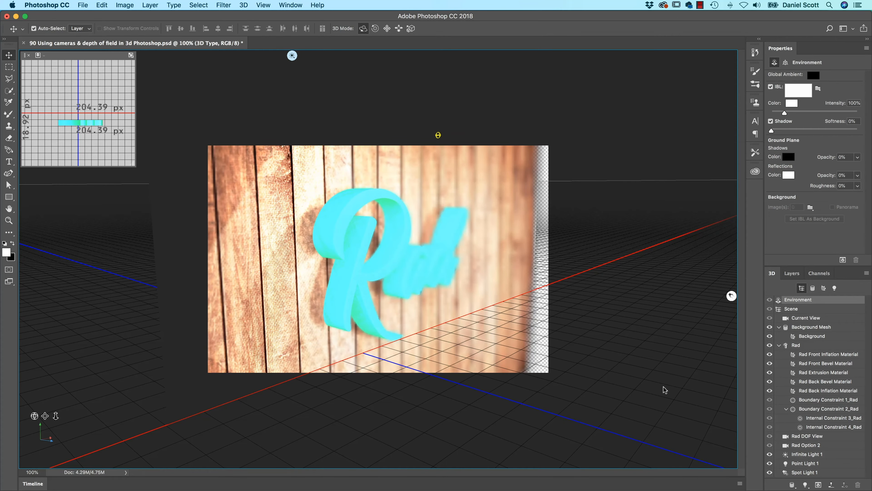
{"action": "key", "text": "alt+shift+super+r"}
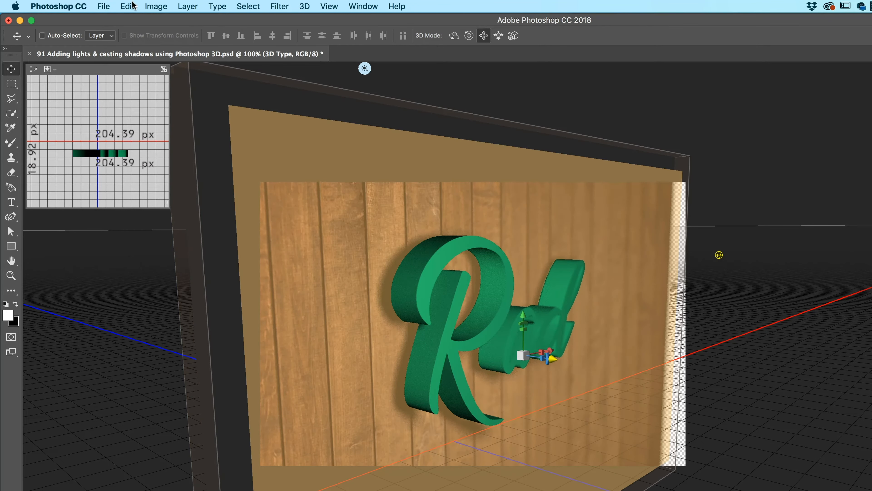
In the 3D preferences, set the interactive rendering Shadow Quality to Very High
{"action": "left_click", "coordinate": [72, 6]}
{"action": "mouse_move", "coordinate": [103, 5]}
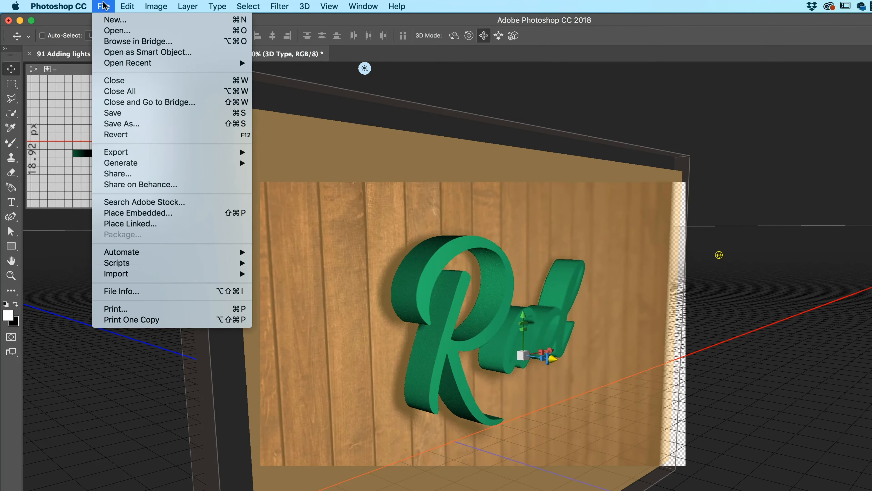
{"action": "mouse_move", "coordinate": [65, 6]}
{"action": "mouse_move", "coordinate": [88, 42]}
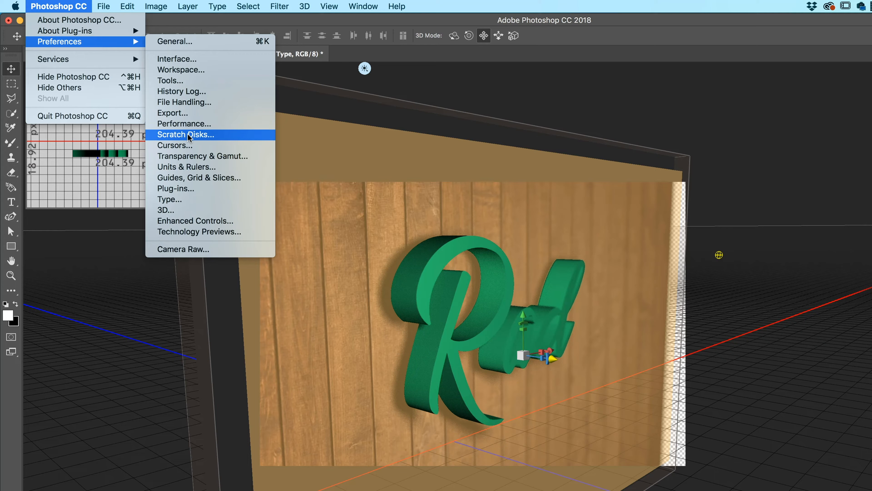
{"action": "left_click", "coordinate": [189, 209]}
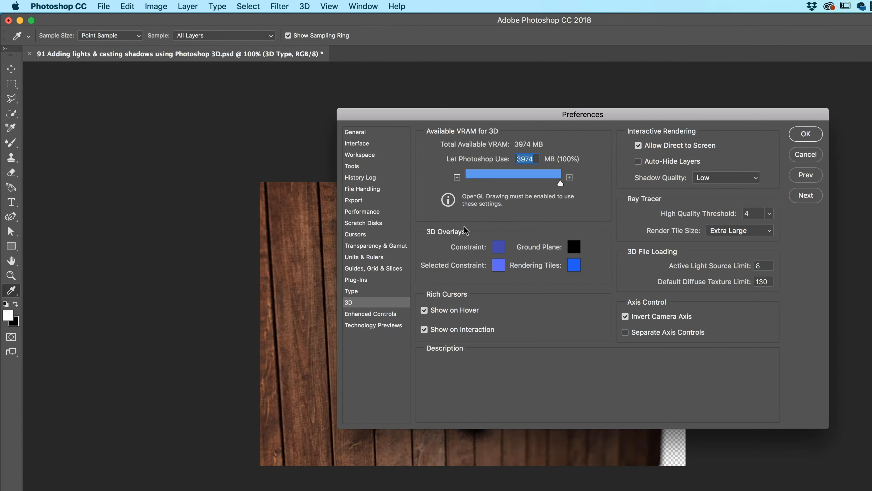
{"action": "mouse_move", "coordinate": [650, 197]}
{"action": "left_click", "coordinate": [651, 178]}
{"action": "left_click", "coordinate": [651, 182]}
{"action": "left_click", "coordinate": [726, 182]}
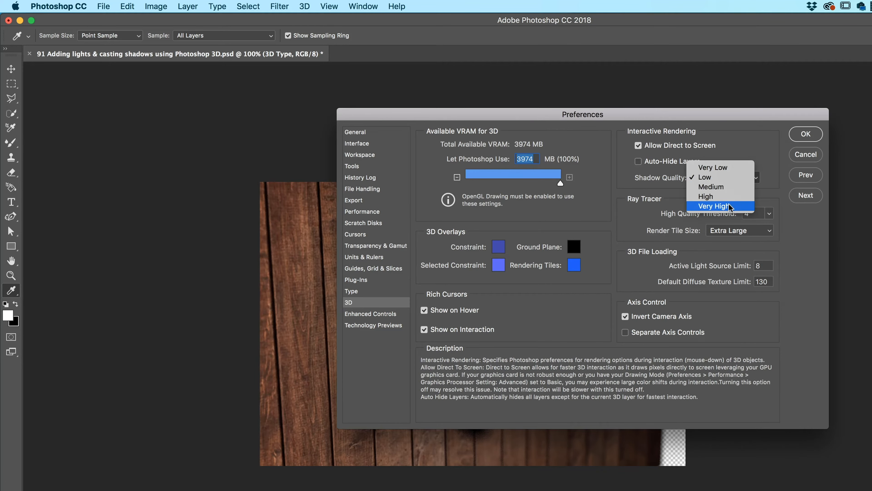
{"action": "left_click", "coordinate": [714, 201]}
Set the Ray Tracer High Quality Threshold to 10, apply the preferences and return to the Move tool
{"action": "left_click_drag", "start_coordinate": [769, 214], "coordinate": [803, 225]}
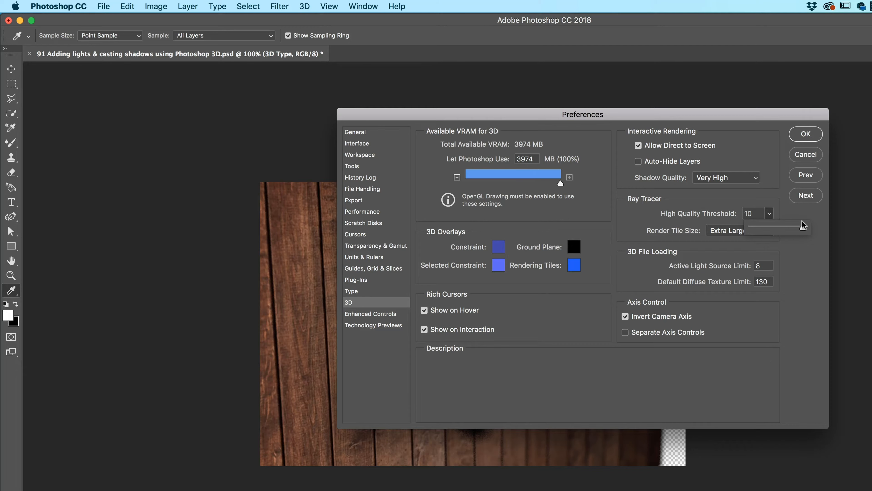
{"action": "left_click", "coordinate": [768, 163]}
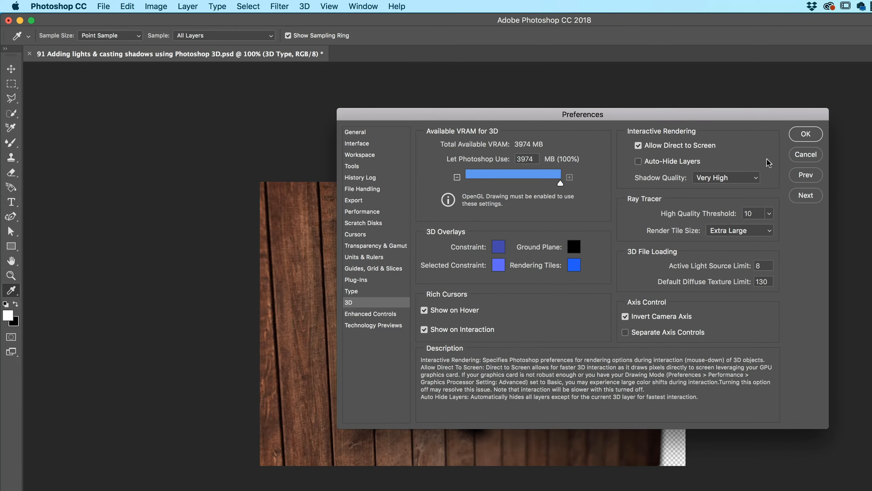
{"action": "left_click", "coordinate": [805, 134]}
{"action": "key", "text": "v"}
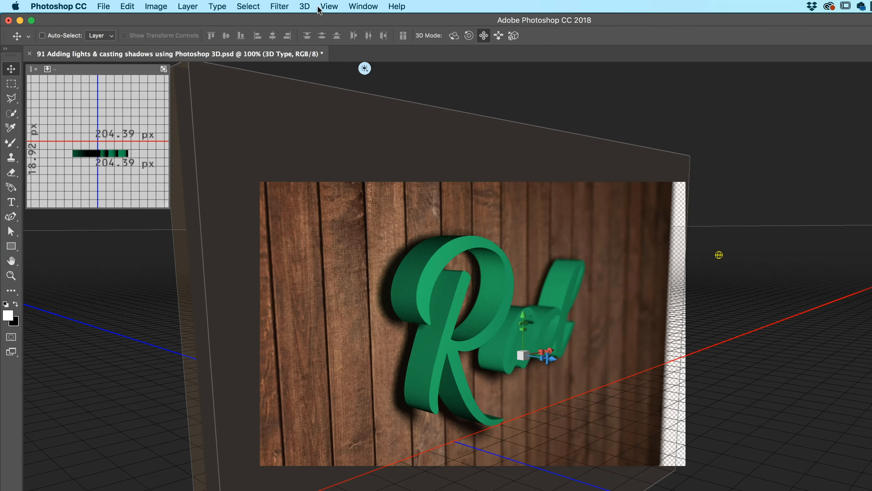
Display the scene's 3D elements and run a test render with the new quality settings, stopping it early
{"action": "left_click", "coordinate": [305, 6]}
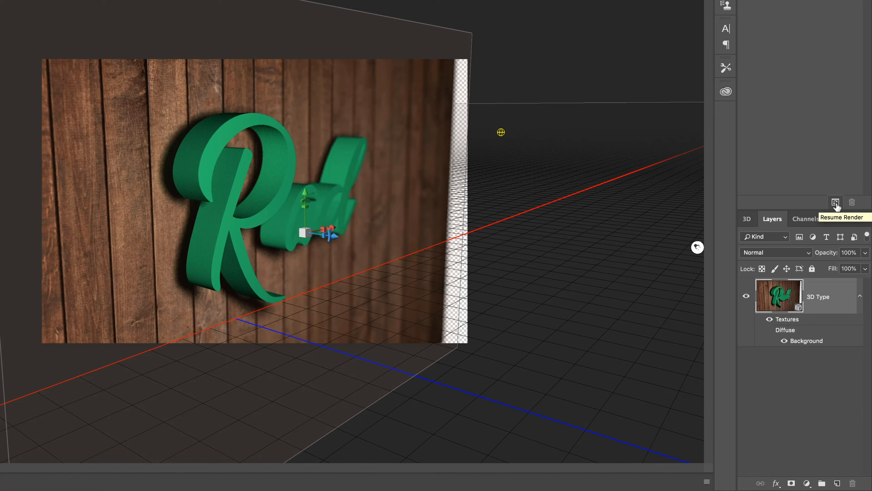
{"action": "left_click", "coordinate": [746, 220]}
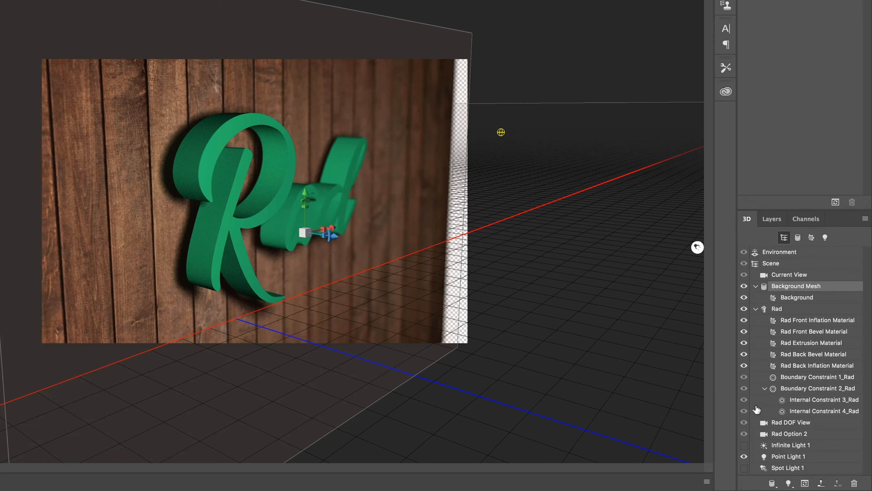
{"action": "left_click", "coordinate": [836, 202]}
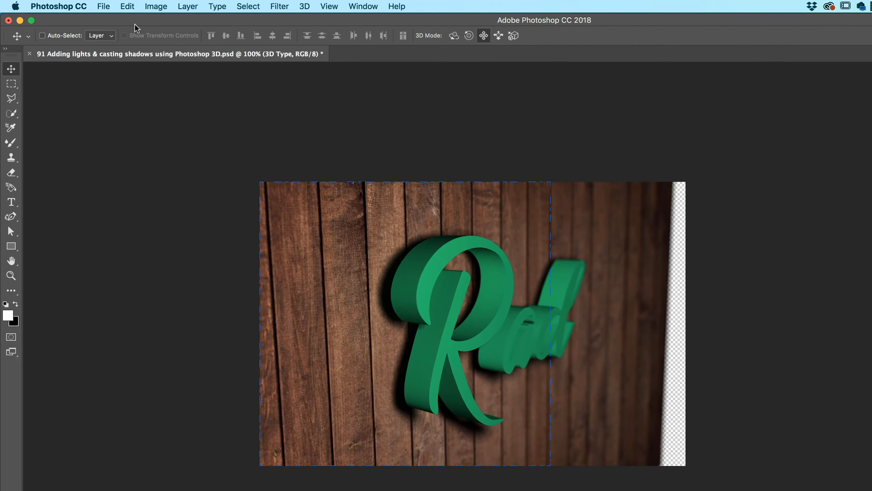
{"action": "key", "text": "Escape"}
In the 3D preferences, set the interactive rendering Shadow Quality to High
{"action": "left_click", "coordinate": [104, 6]}
{"action": "mouse_move", "coordinate": [58, 6]}
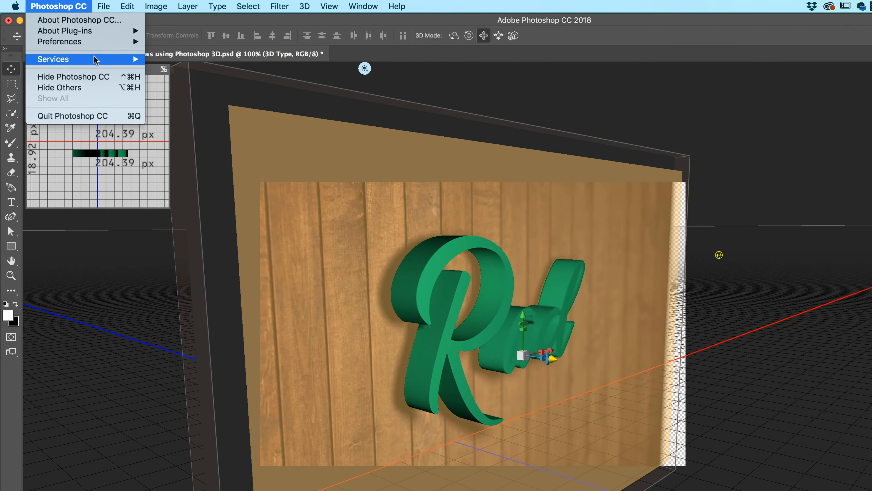
{"action": "mouse_move", "coordinate": [97, 43]}
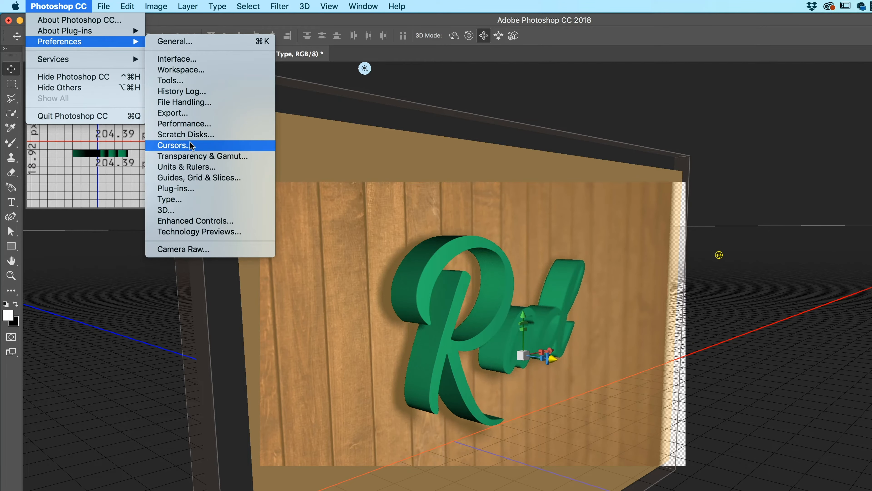
{"action": "left_click", "coordinate": [168, 210]}
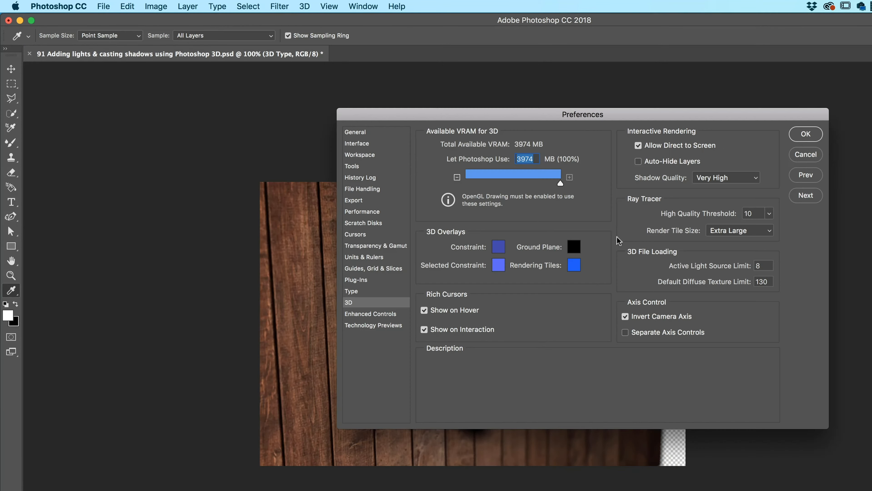
{"action": "left_click", "coordinate": [707, 177]}
{"action": "left_click", "coordinate": [707, 167]}
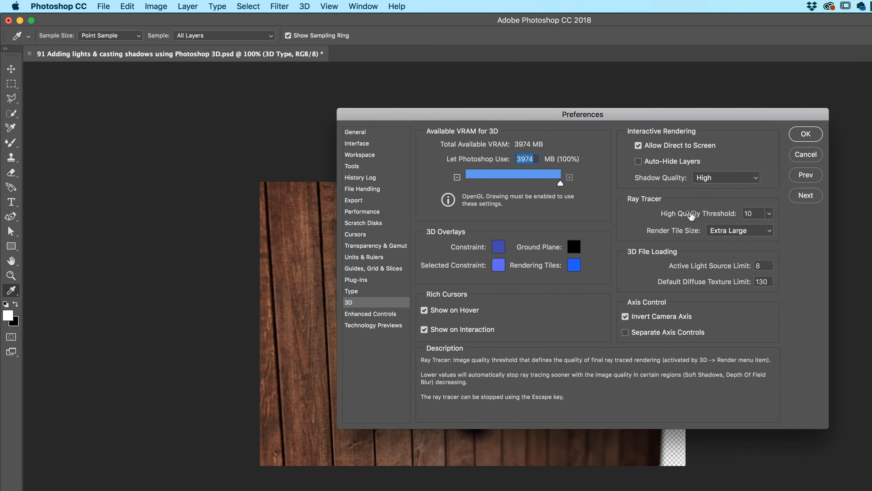
Set the Ray Tracer High Quality Threshold to 5 and apply the preferences
{"action": "left_click", "coordinate": [768, 213]}
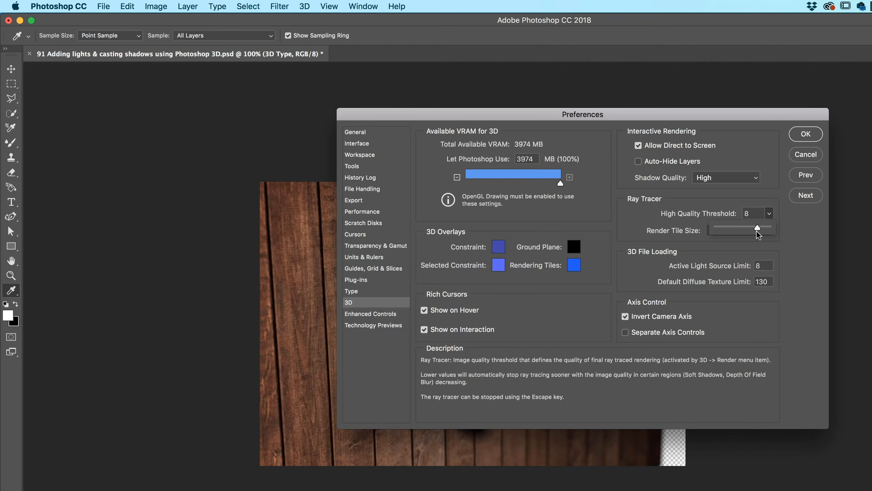
{"action": "left_click_drag", "start_coordinate": [739, 232], "coordinate": [737, 232]}
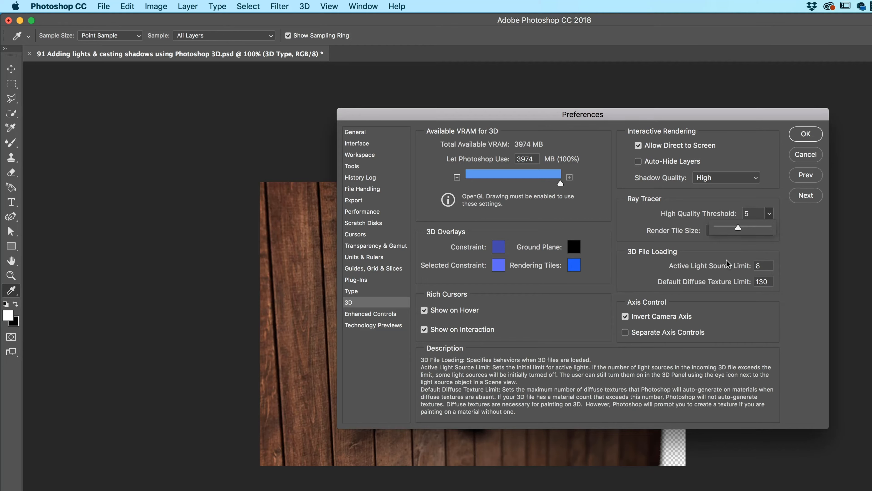
{"action": "left_click", "coordinate": [745, 196]}
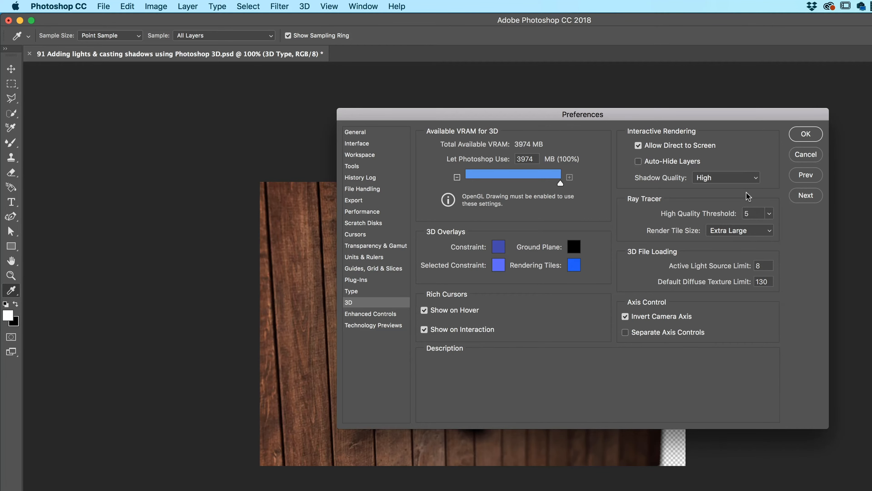
{"action": "left_click", "coordinate": [805, 134]}
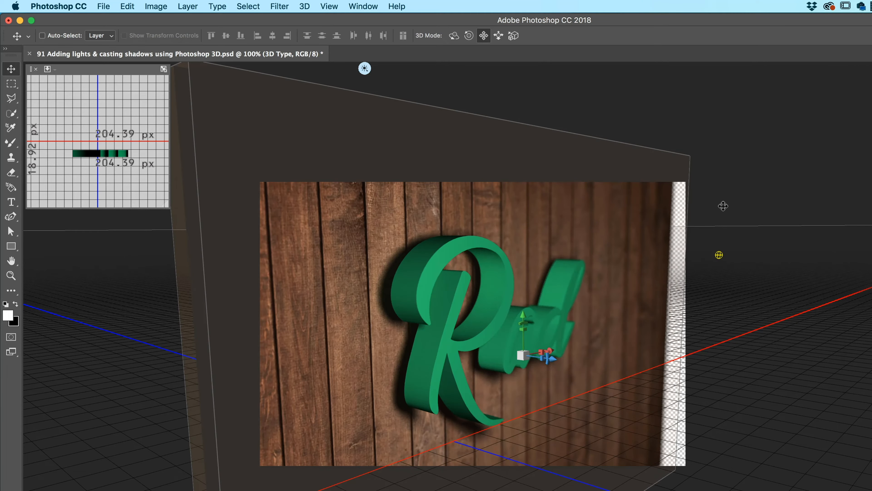
Render the 3D scene with the new quality settings, then show the document's layers and deselect the 3D Type layer
{"action": "key", "text": "alt+shift+super+r"}
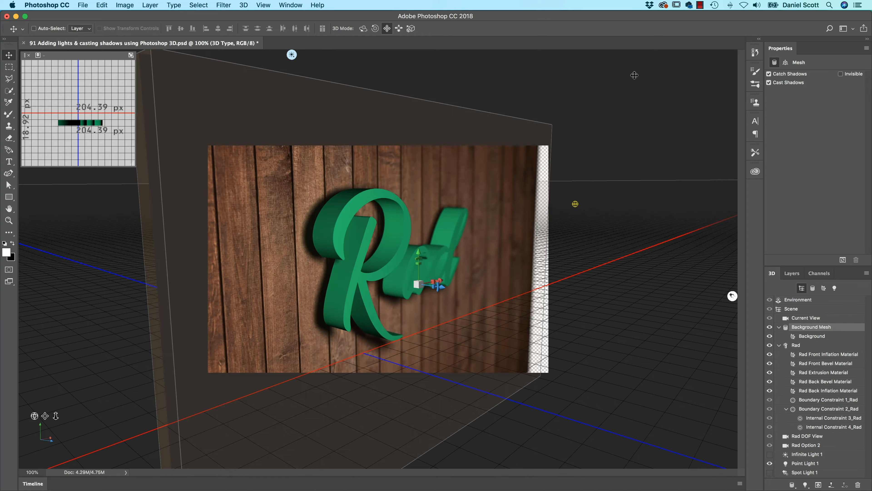
{"action": "left_click", "coordinate": [638, 94]}
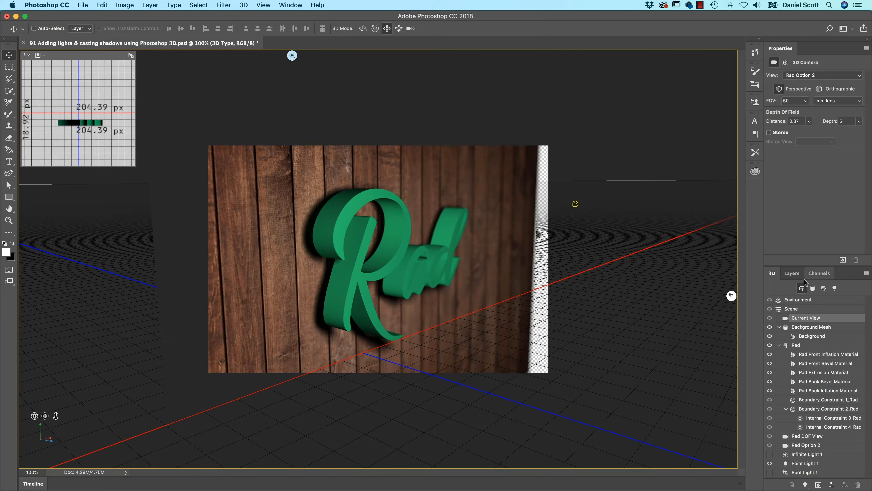
{"action": "left_click", "coordinate": [791, 273]}
{"action": "left_click", "coordinate": [816, 404]}
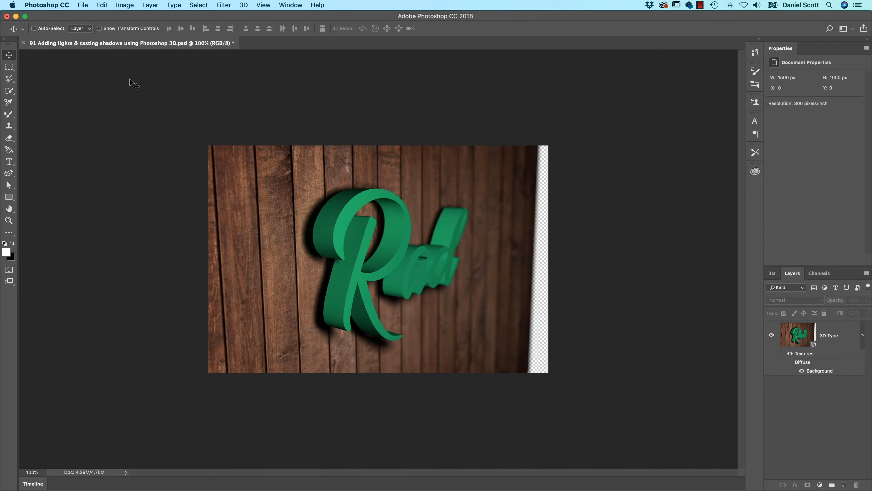
Start saving the document under a new name, with the Desktop as location and Rad as file name
{"action": "left_click", "coordinate": [86, 6]}
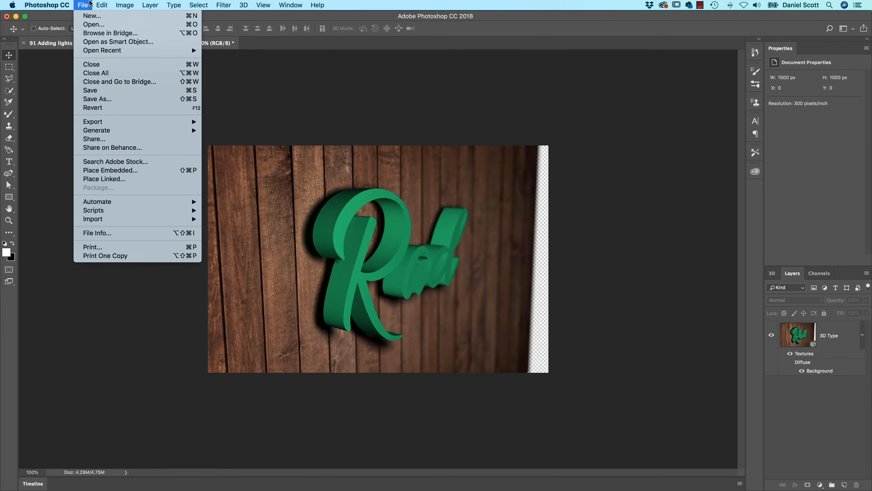
{"action": "left_click", "coordinate": [103, 100]}
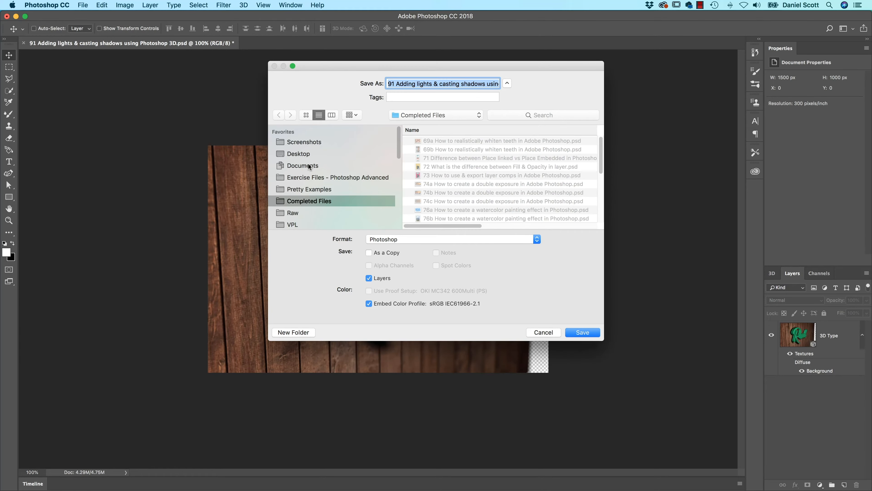
{"action": "left_click", "coordinate": [308, 154]}
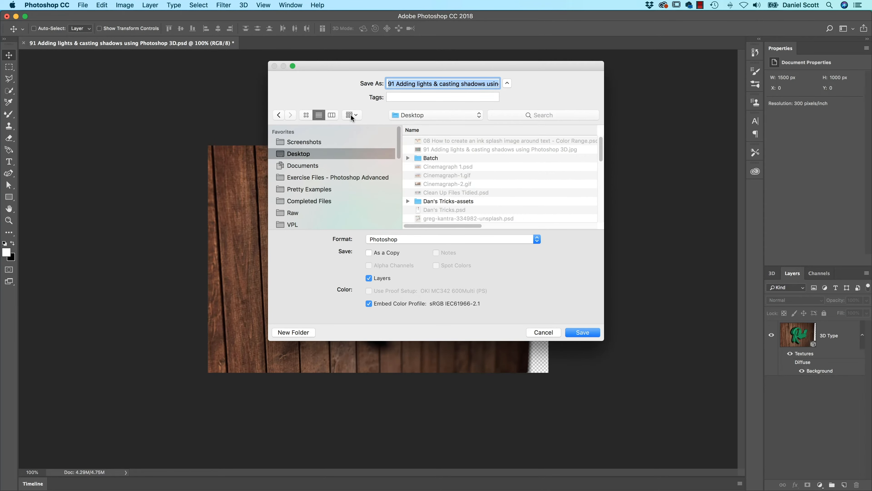
{"action": "type", "text": "ERa"}
{"action": "key", "text": "BackSpace"}
{"action": "key", "text": "BackSpace"}
{"action": "key", "text": "BackSpace"}
{"action": "type", "text": "Rad.psd"}
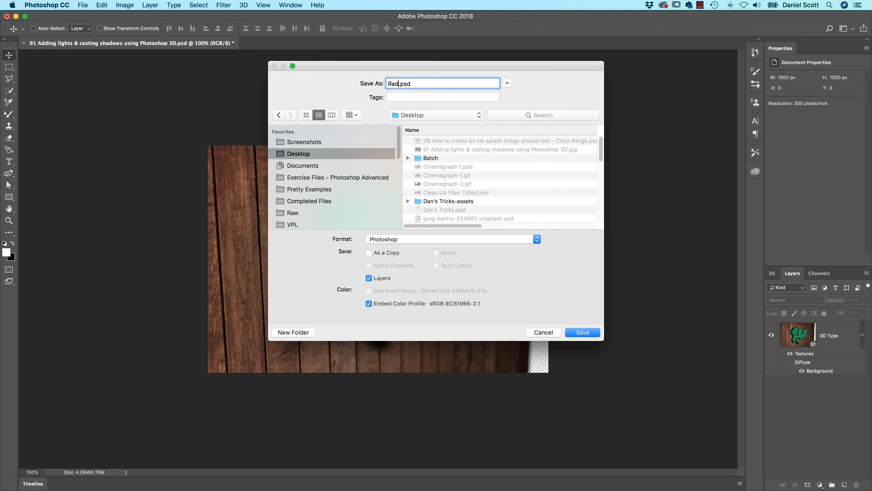
Choose JPEG as the format and save the copy at Maximum quality 12 with Baseline Optimized
{"action": "left_click", "coordinate": [437, 239]}
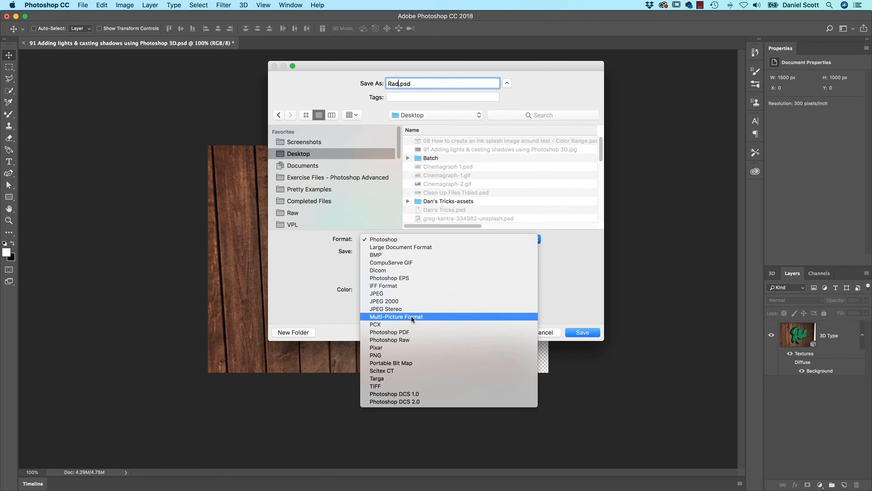
{"action": "left_click", "coordinate": [414, 293]}
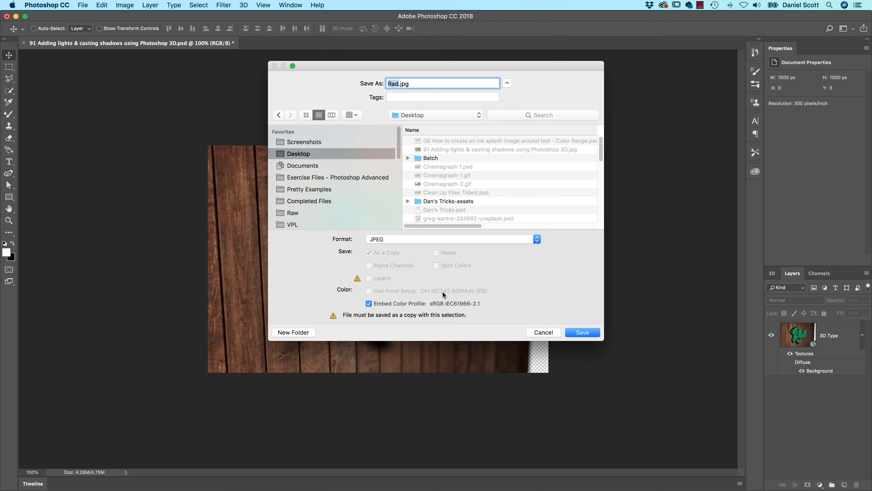
{"action": "left_click", "coordinate": [582, 332]}
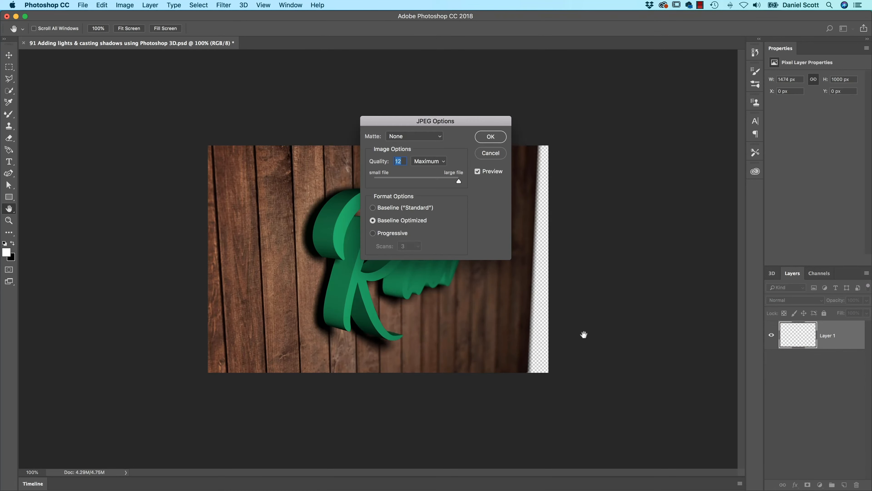
{"action": "left_click", "coordinate": [491, 136]}
Switch to Finder, preview the exported Rad.jpg on the Desktop, and return to Photoshop
{"action": "key", "text": "super+Tab"}
{"action": "key", "text": "Tab"}
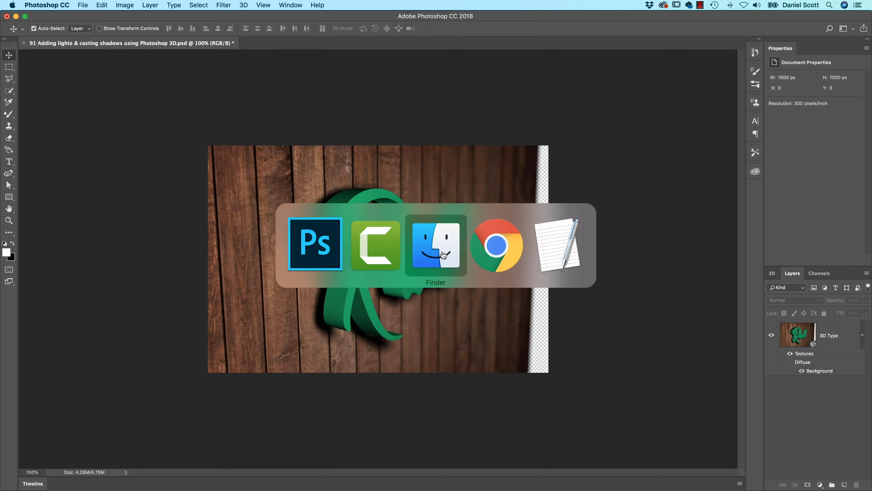
{"action": "key", "text": "Up"}
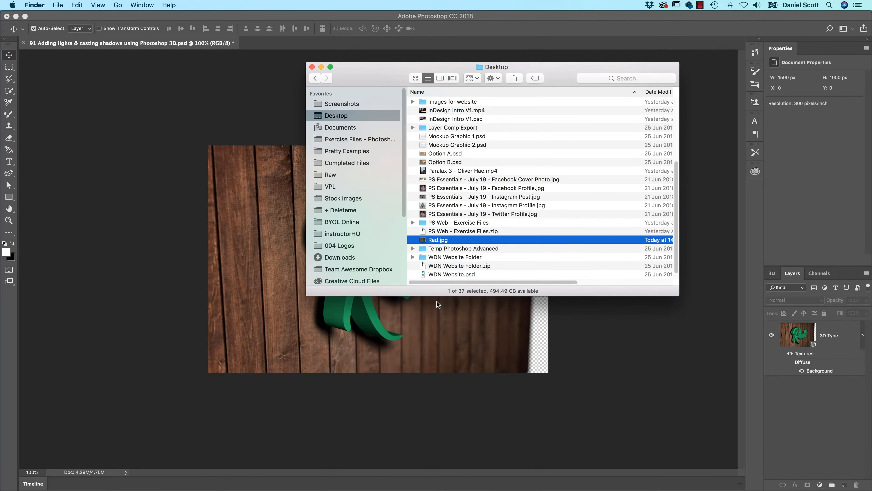
{"action": "key", "text": "space"}
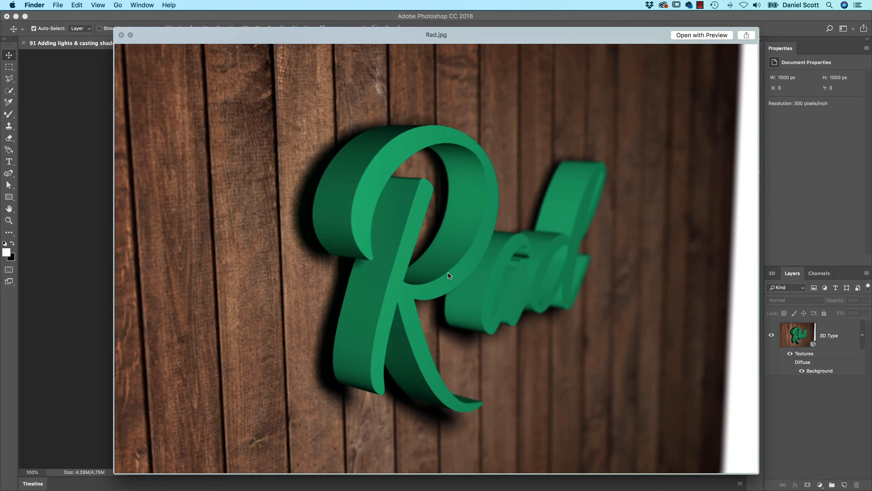
{"action": "key", "text": "space"}
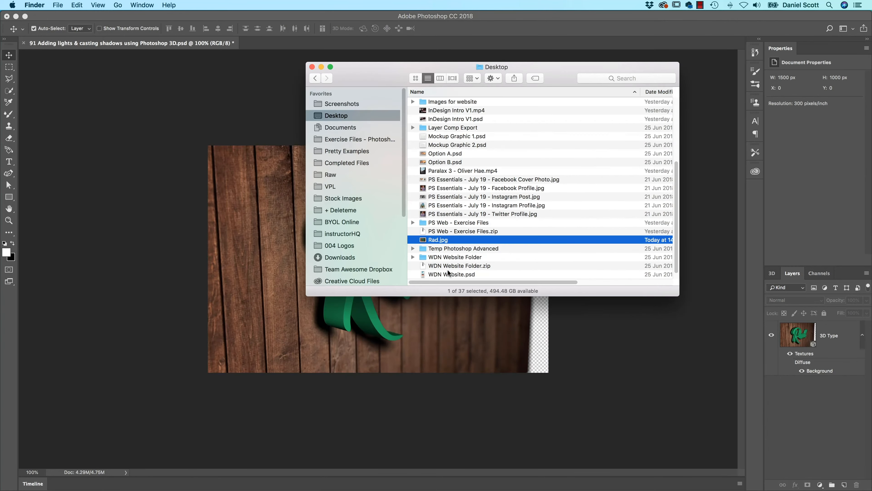
{"action": "left_click", "coordinate": [601, 331]}
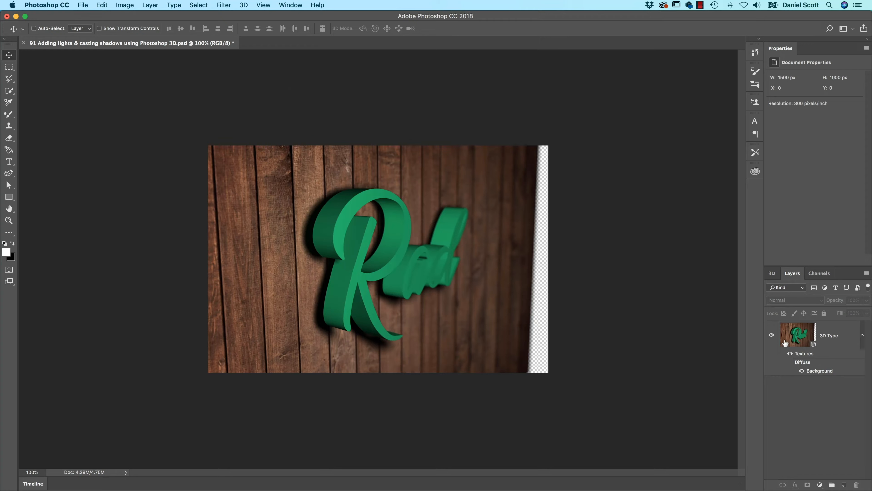
Load the 3D Type layer's outline as a selection, copy the merged render, paste it as a flat layer and align it at X 0 px
{"action": "left_click", "coordinate": [802, 333]}
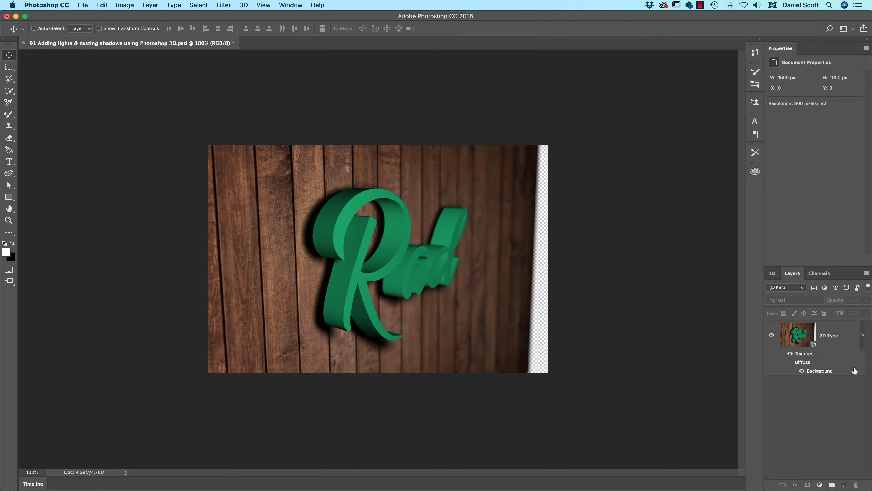
{"action": "left_click", "coordinate": [798, 337], "text": "super"}
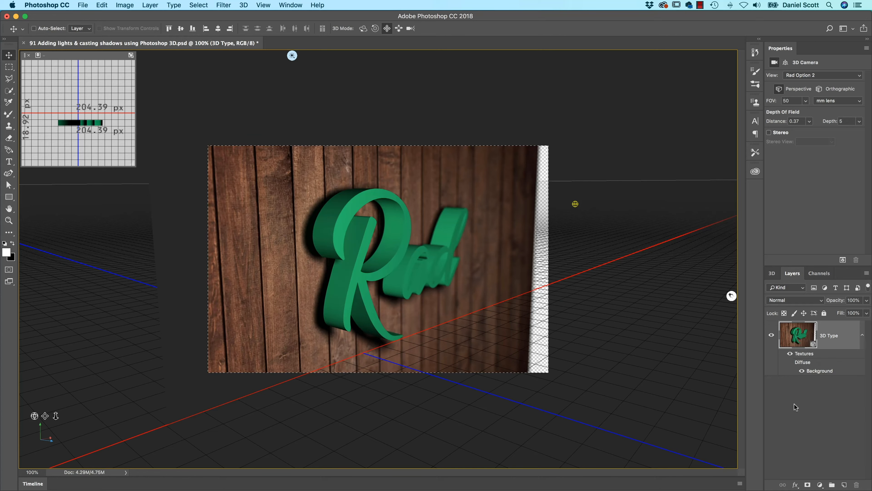
{"action": "key", "text": "super+shift+c"}
{"action": "key", "text": "super+v"}
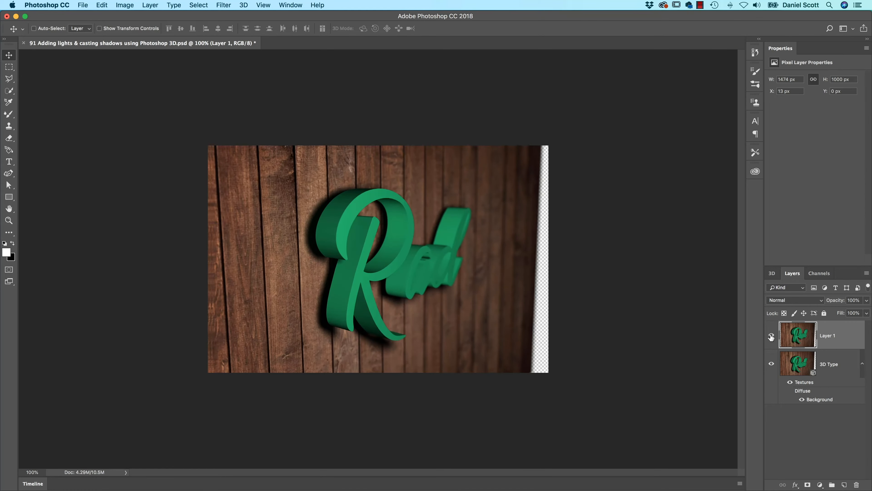
{"action": "left_click_drag", "start_coordinate": [506, 329], "coordinate": [501, 329]}
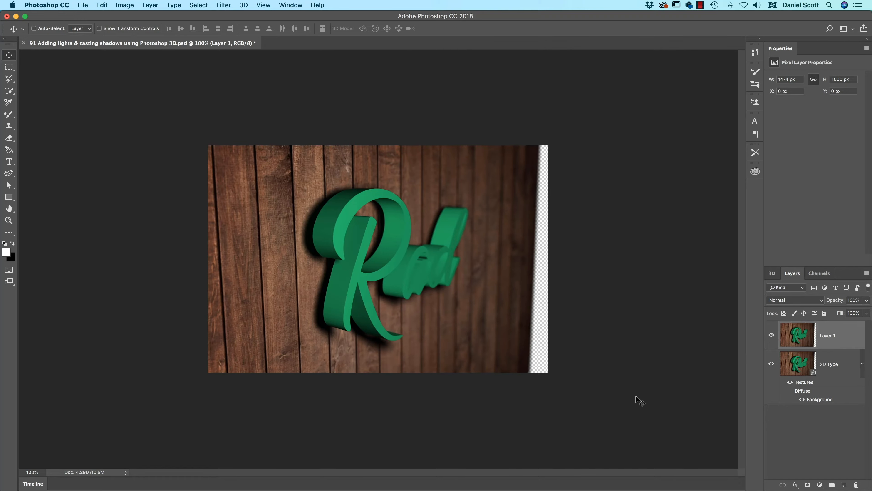
Compare the pasted flat layer with the 3D Type layer by toggling their visibility, leaving only the 3D layer shown
{"action": "left_click", "coordinate": [777, 335]}
{"action": "left_click", "coordinate": [777, 335]}
{"action": "left_click", "coordinate": [772, 369]}
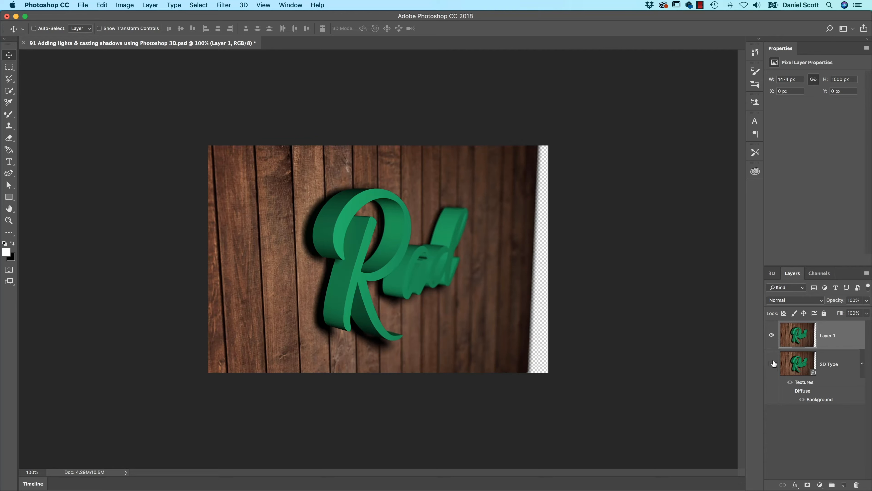
{"action": "left_click", "coordinate": [772, 365]}
{"action": "left_click", "coordinate": [772, 335]}
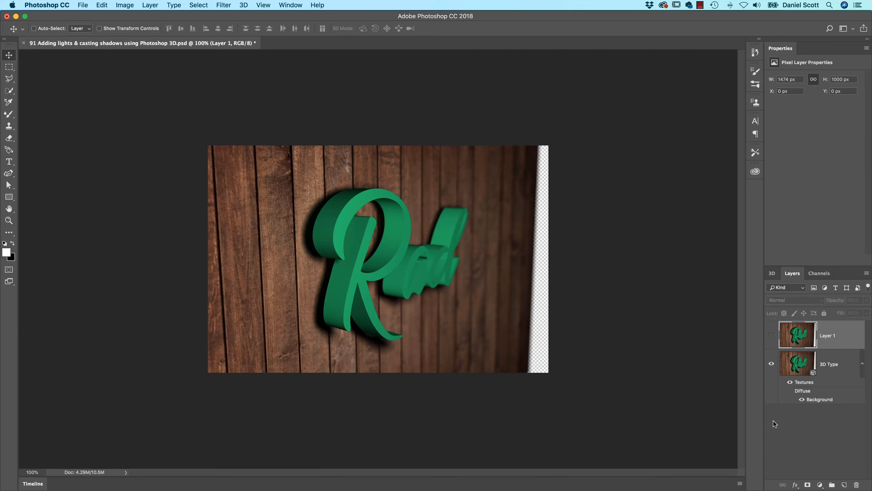
Select the 3D Type layer and orbit the camera to a more frontal view of the Rad text
{"action": "left_click", "coordinate": [830, 367]}
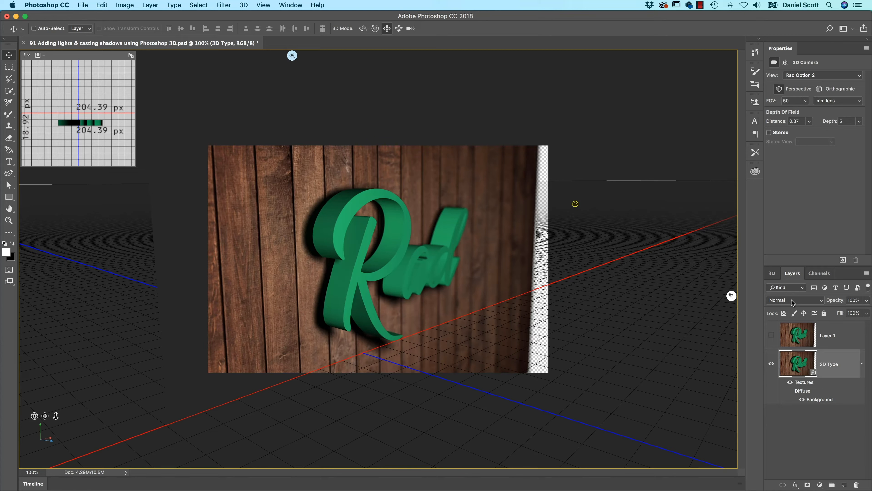
{"action": "left_click", "coordinate": [772, 274]}
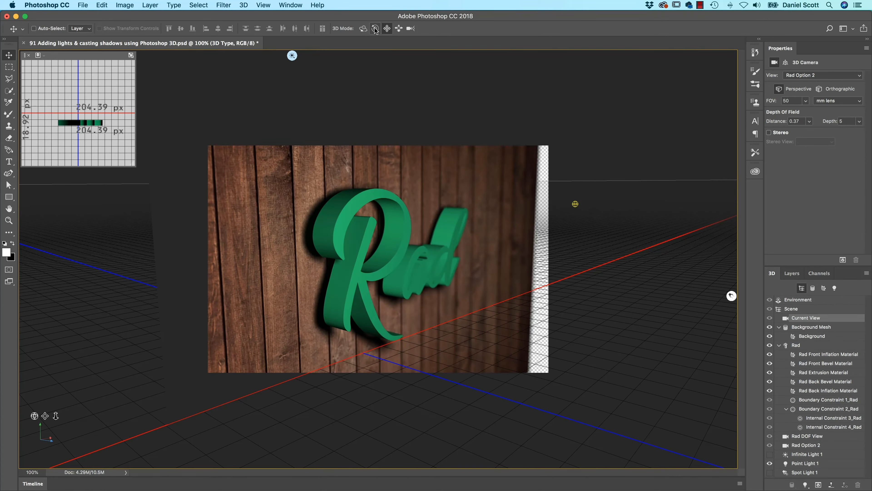
{"action": "left_click", "coordinate": [363, 28]}
{"action": "left_click_drag", "start_coordinate": [472, 140], "coordinate": [481, 140]}
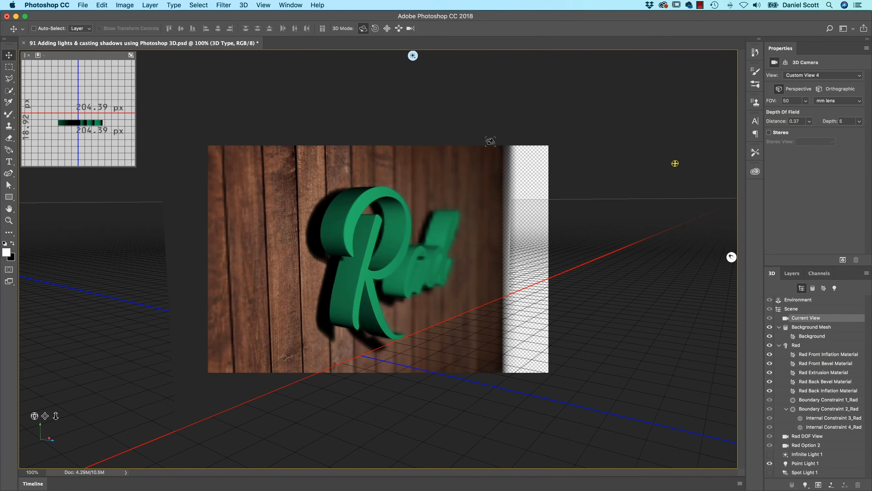
{"action": "left_click_drag", "start_coordinate": [523, 180], "coordinate": [399, 269]}
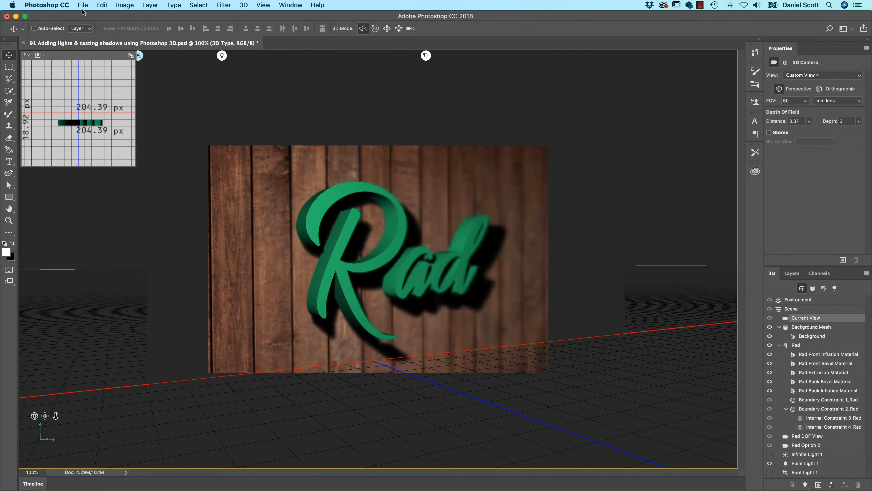
Review the Ray Tracer quality threshold and render tile size in the 3D preferences, keeping the document's render in view
{"action": "left_click", "coordinate": [58, 5]}
{"action": "mouse_move", "coordinate": [67, 34]}
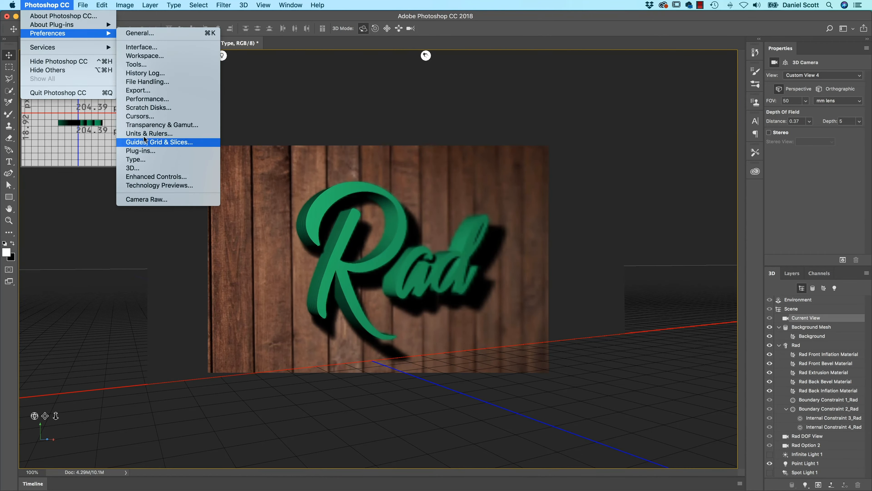
{"action": "left_click", "coordinate": [149, 168]}
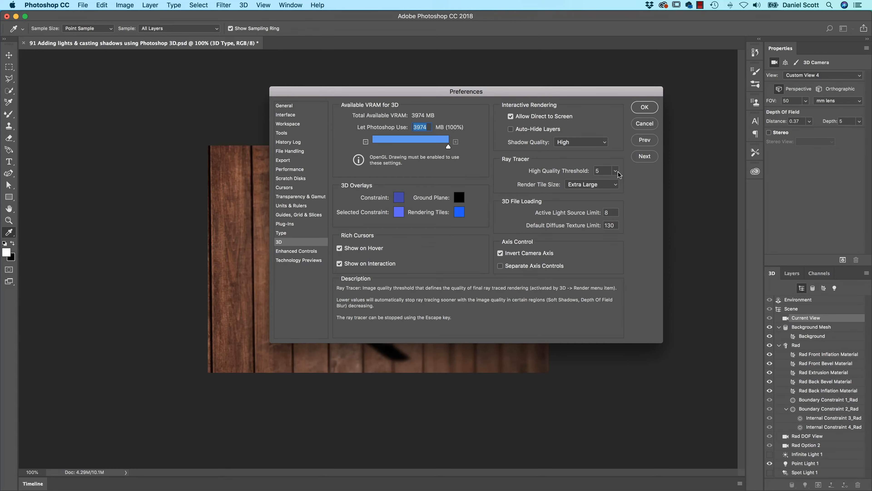
{"action": "left_click_drag", "start_coordinate": [567, 89], "coordinate": [740, 81]}
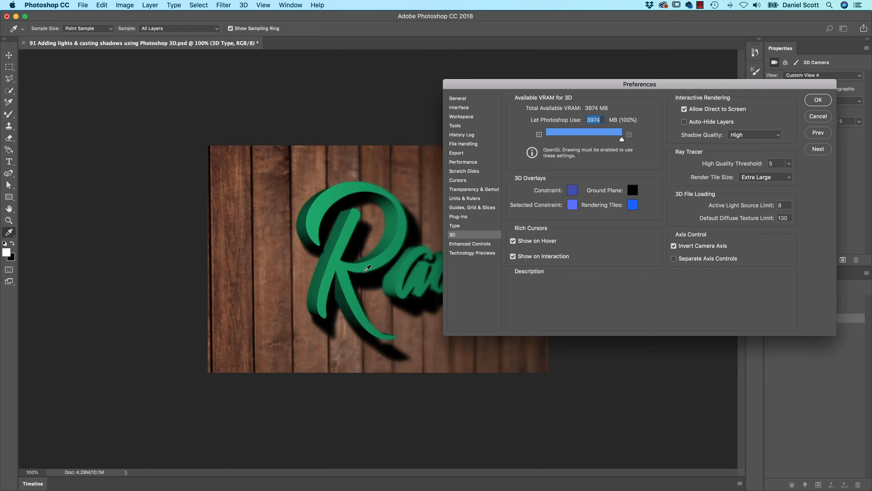
{"action": "mouse_move", "coordinate": [791, 168]}
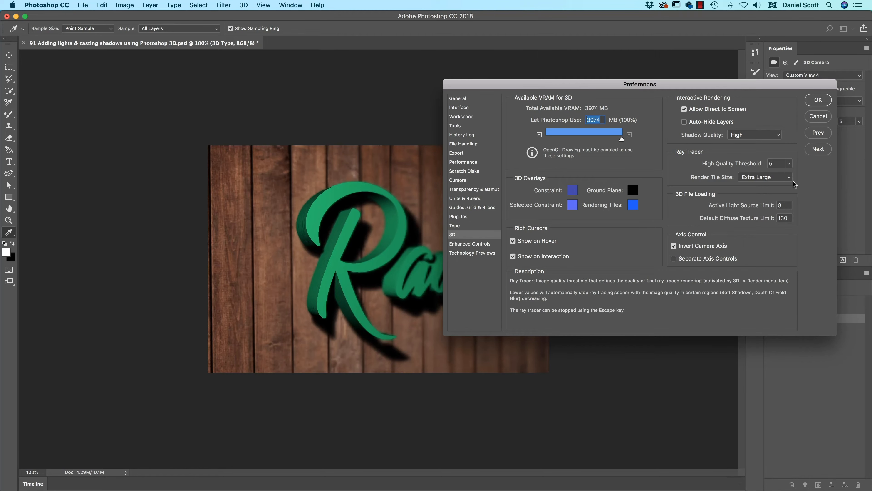
{"action": "left_click", "coordinate": [819, 101]}
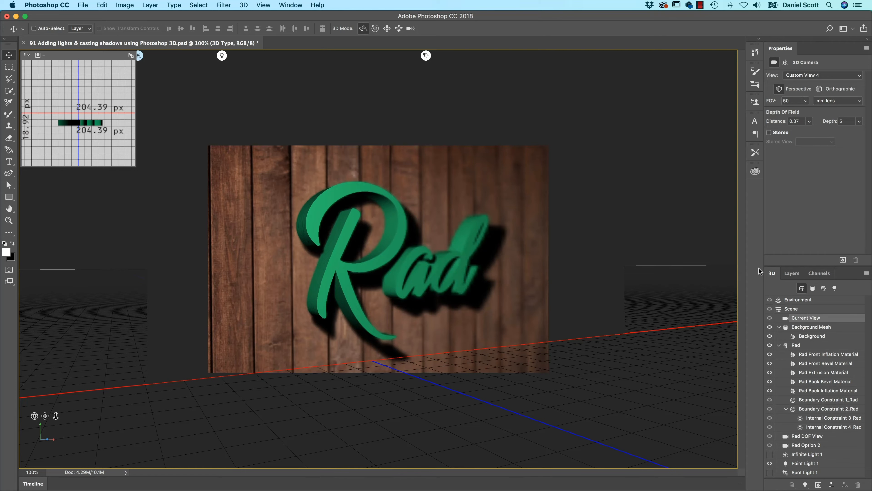
Compare Layer 1 with the 3D Type layer by toggling Layer 1's visibility, leaving it hidden
{"action": "left_click", "coordinate": [792, 273]}
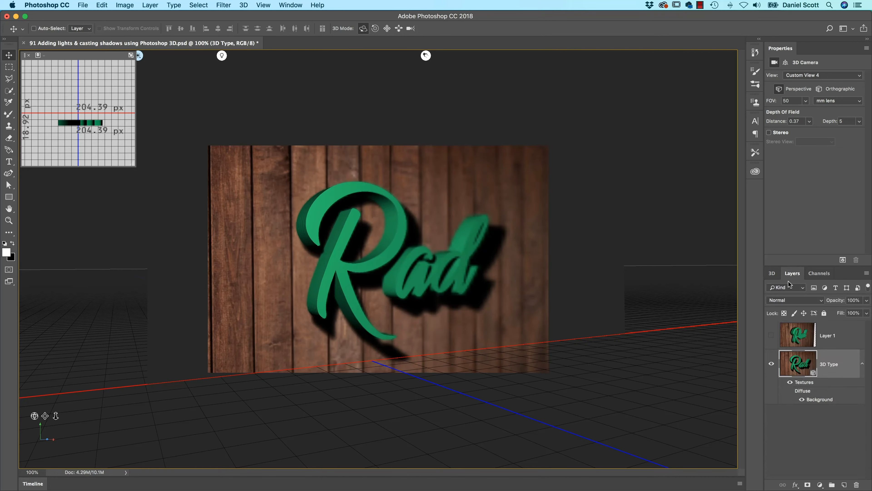
{"action": "left_click", "coordinate": [772, 335]}
{"action": "left_click", "coordinate": [772, 335]}
{"action": "left_click", "coordinate": [772, 335]}
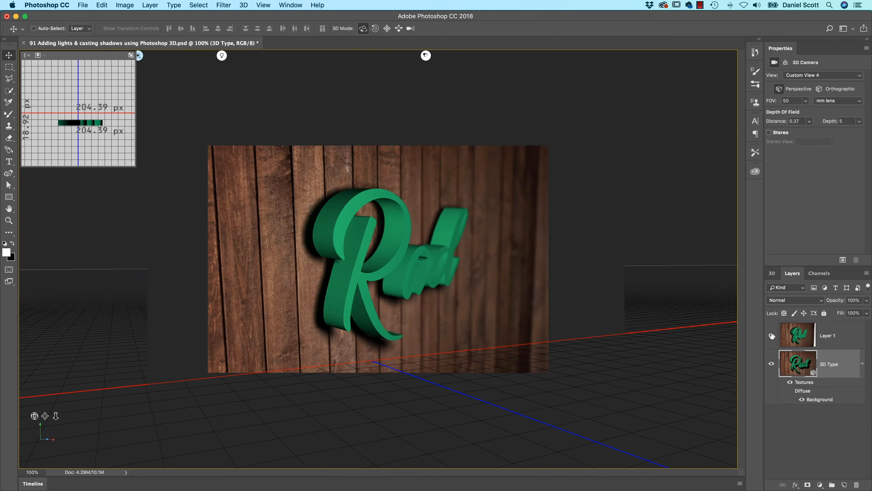
{"action": "left_click", "coordinate": [772, 338]}
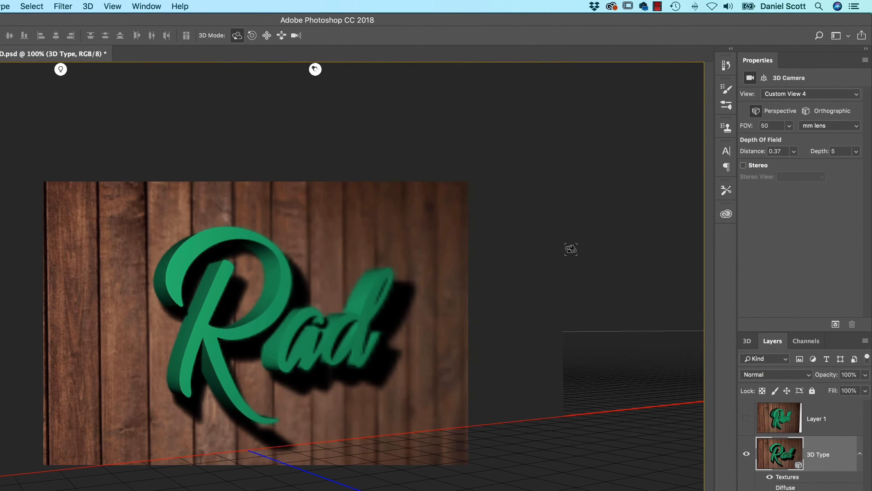
Examine the saved camera views available for the 3D scene, including Rad DOF View and Rad Option 2
{"action": "left_click", "coordinate": [818, 76]}
{"action": "scroll", "coordinate": [804, 96], "scroll_direction": "up", "scroll_amount": 5}
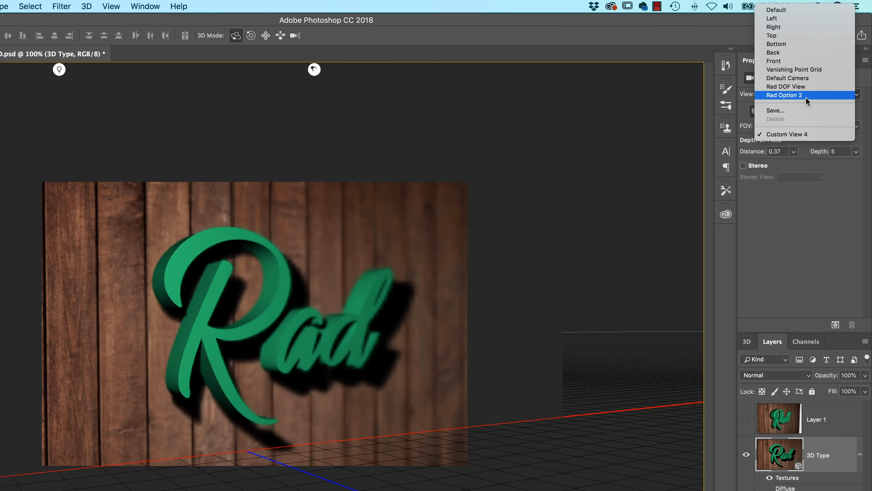
{"action": "left_click", "coordinate": [773, 271]}
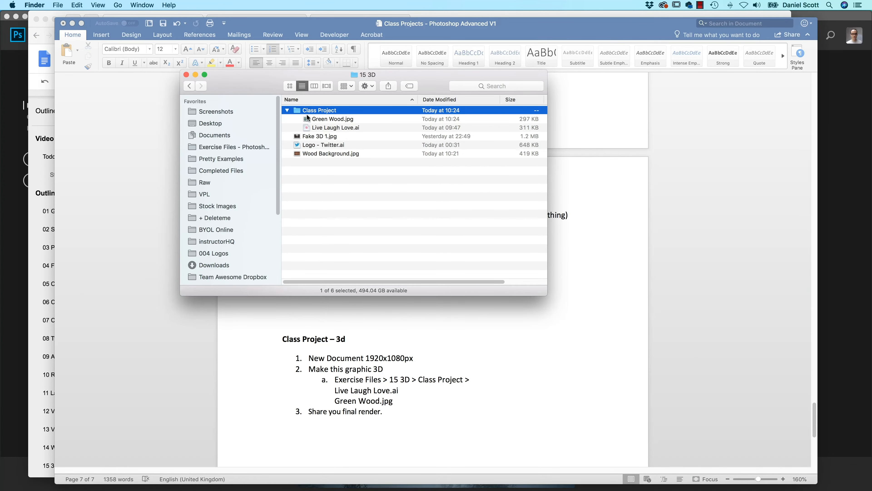
Preview Green Wood.jpg and Live Laugh Love.ai in Finder, and highlight the 1920x1080px document size in the Word class project brief
{"action": "left_click", "coordinate": [344, 120]}
{"action": "key", "text": "space"}
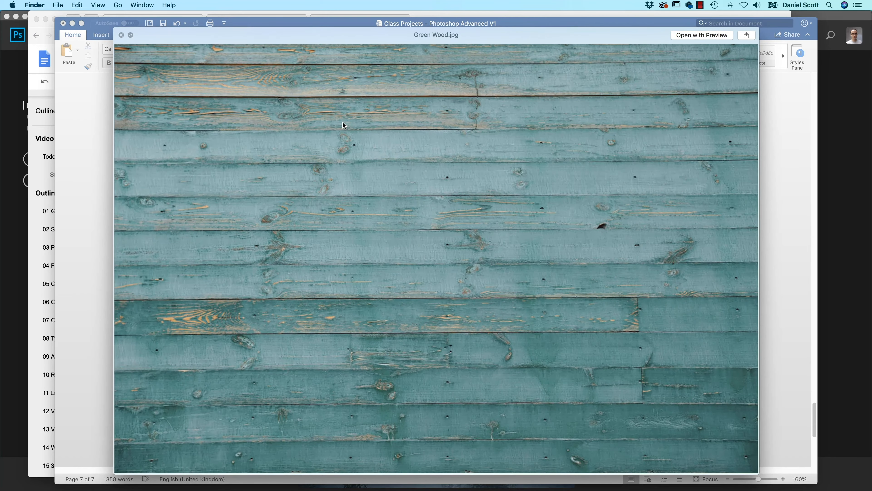
{"action": "key", "text": "Down"}
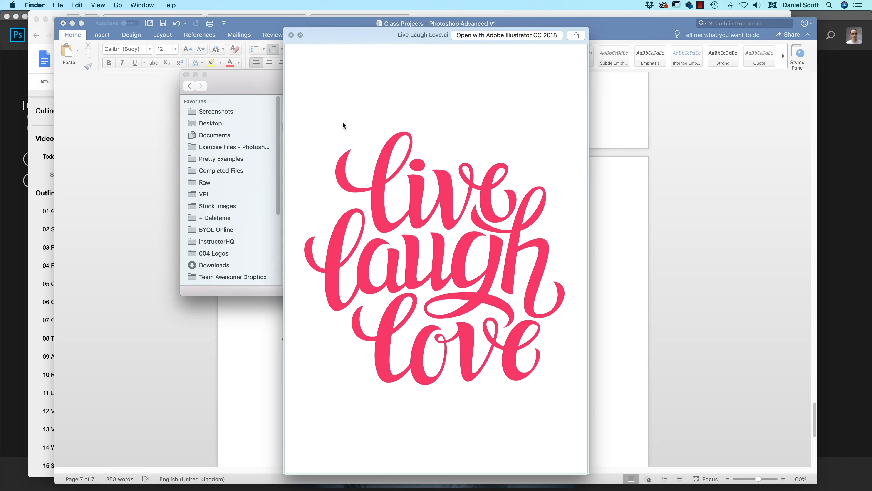
{"action": "key", "text": "space"}
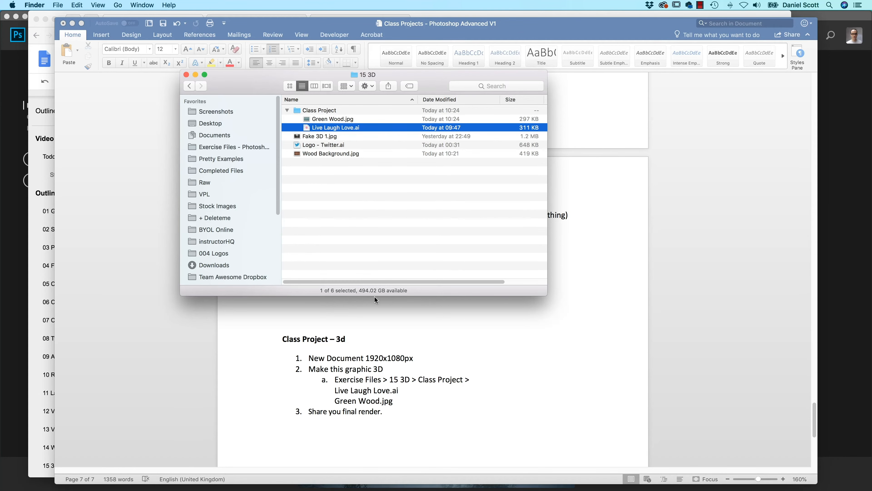
{"action": "left_click", "coordinate": [392, 322]}
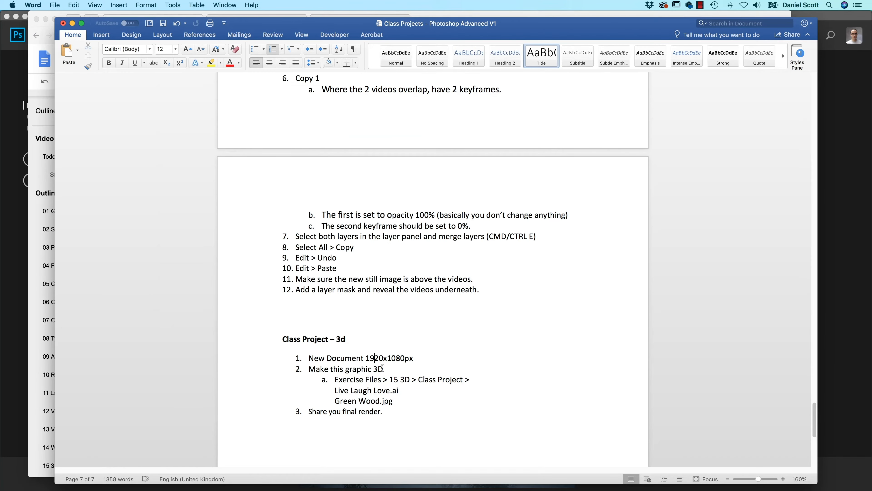
{"action": "double_click", "coordinate": [376, 358]}
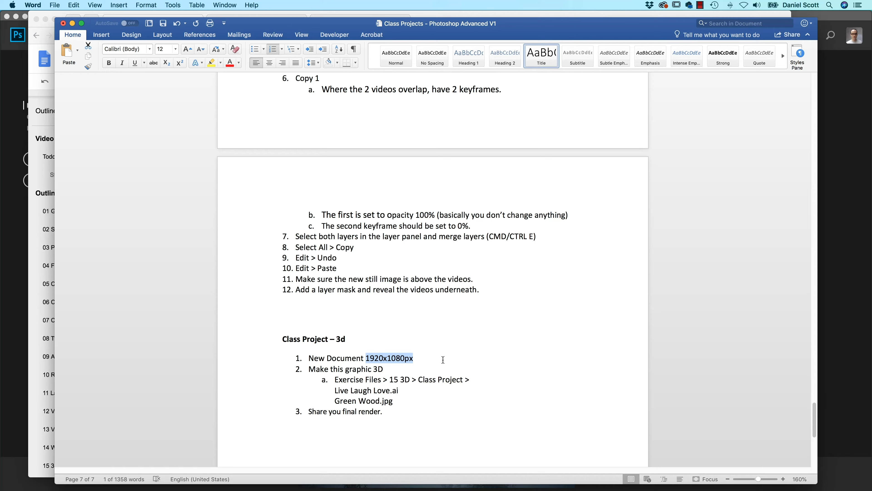
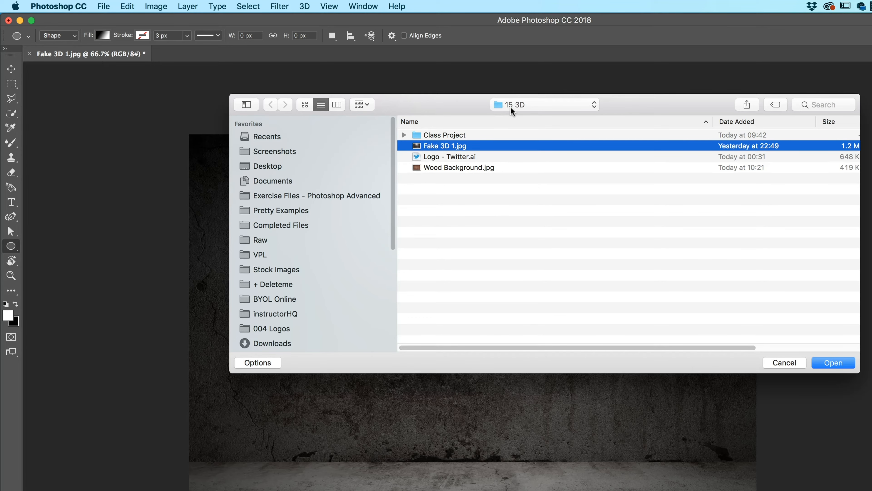
Dismiss the file selection dialog and choose the Ellipse Tool for drawing on Fake 3D 1.jpg
{"action": "left_click", "coordinate": [784, 362]}
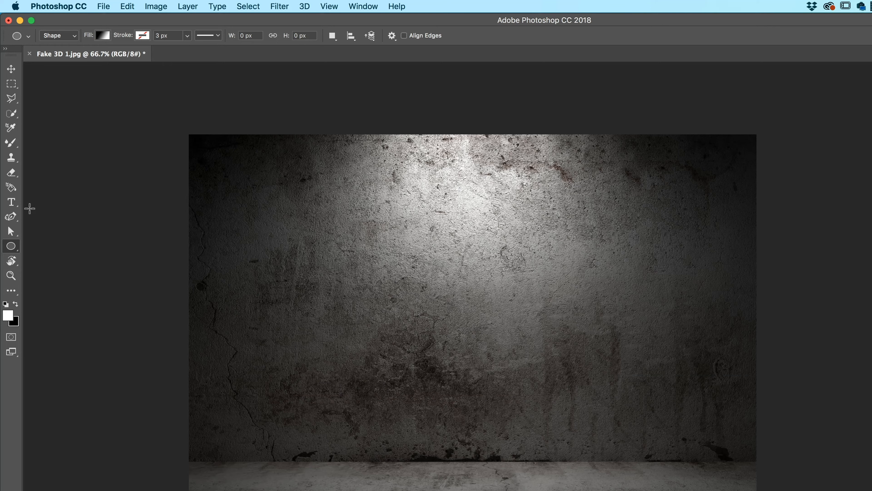
{"action": "right_click", "coordinate": [16, 245]}
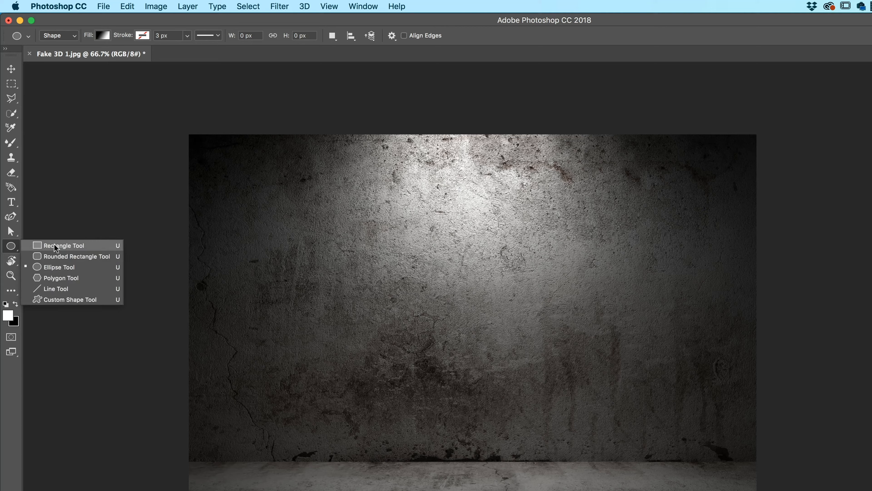
{"action": "left_click", "coordinate": [60, 266]}
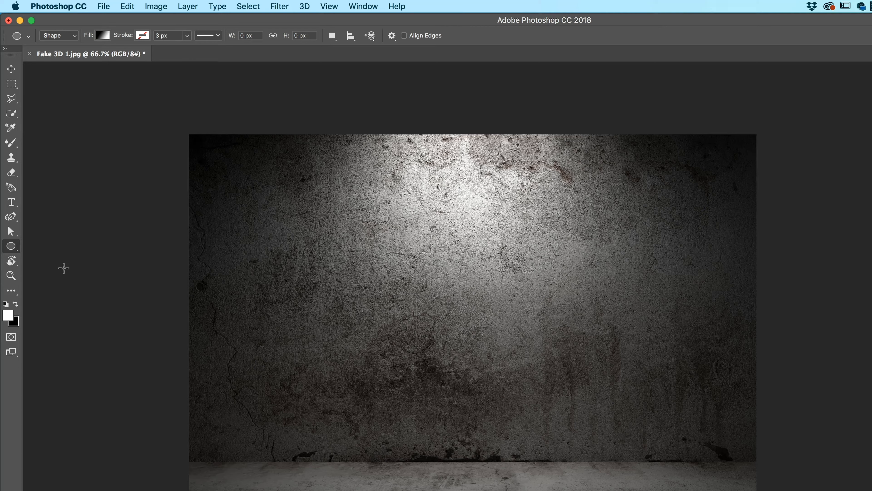
Draw a circle about 346 px wide in the wall's upper-left area with a white-to-black linear gradient fill
{"action": "left_click", "coordinate": [104, 35]}
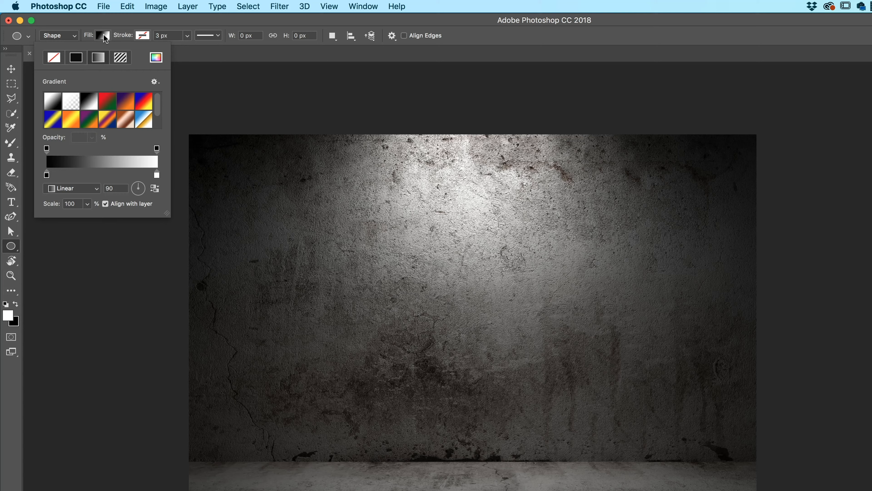
{"action": "left_click", "coordinate": [76, 59]}
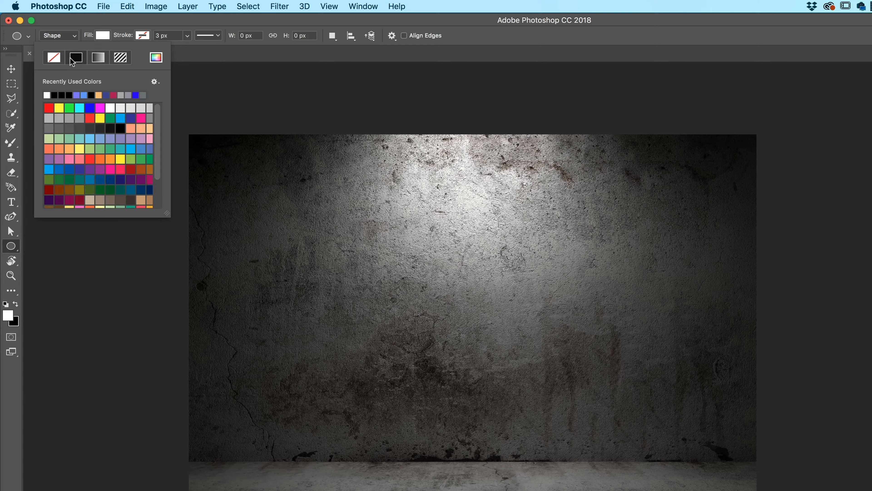
{"action": "left_click", "coordinate": [107, 36]}
{"action": "left_click", "coordinate": [107, 36]}
{"action": "left_click", "coordinate": [99, 59]}
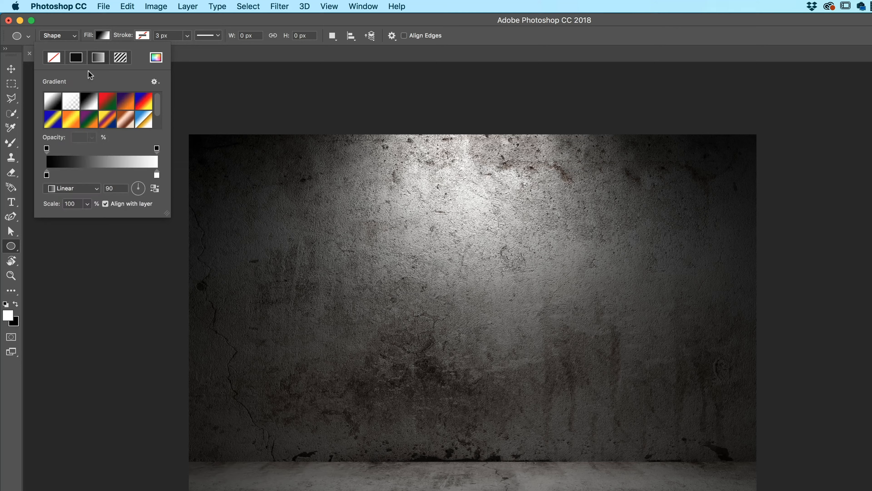
{"action": "left_click", "coordinate": [52, 103]}
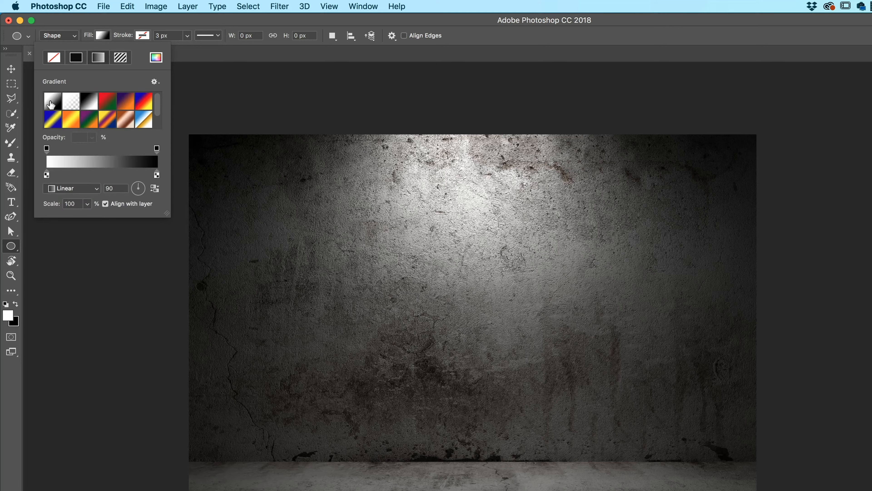
{"action": "left_click", "coordinate": [111, 24]}
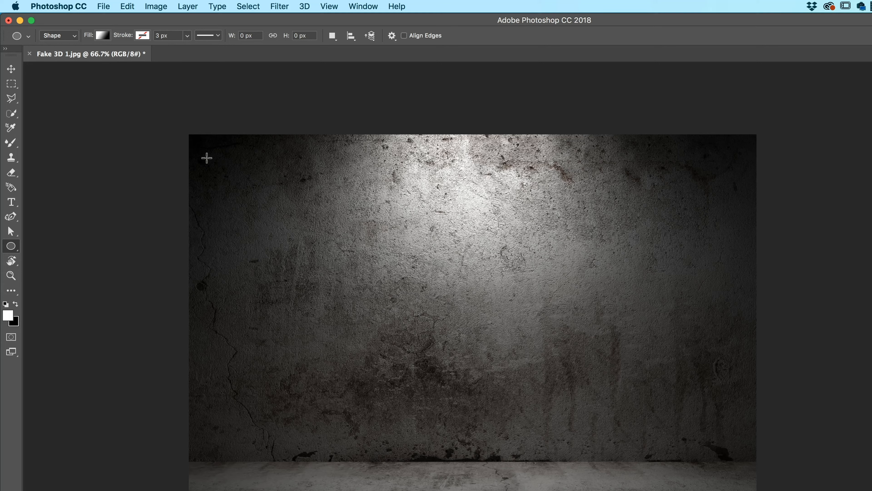
{"action": "left_click_drag", "start_coordinate": [214, 156], "coordinate": [281, 222]}
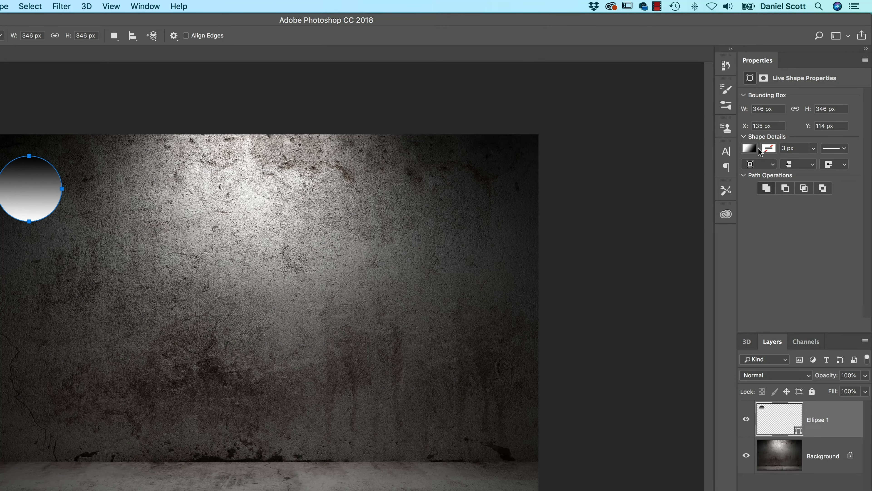
Change the circle's fill to the violet-to-orange gradient preset
{"action": "left_click", "coordinate": [749, 149]}
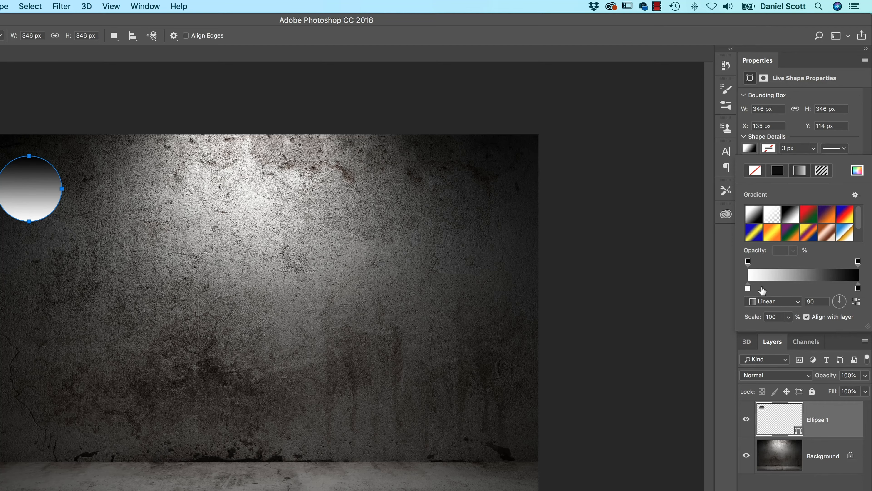
{"action": "left_click", "coordinate": [812, 220]}
{"action": "left_click", "coordinate": [827, 222]}
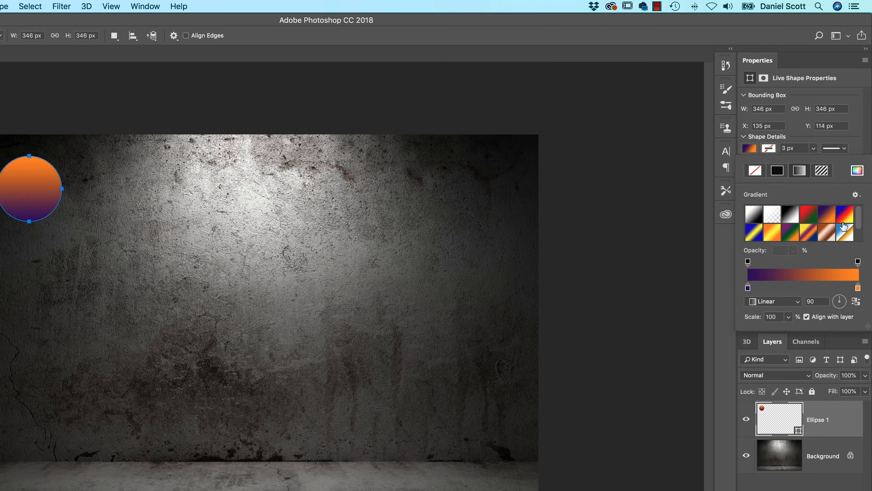
Switch to Chrome and browse the gradient swatches on Grabient through to page 3
{"action": "key", "text": "super+Tab"}
{"action": "key", "text": "super+Tab"}
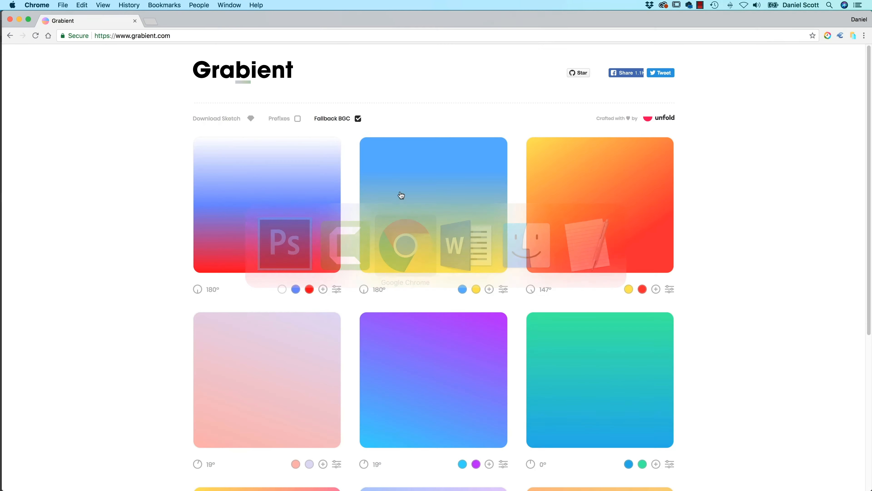
{"action": "scroll", "coordinate": [129, 218], "scroll_direction": "down", "scroll_amount": 5}
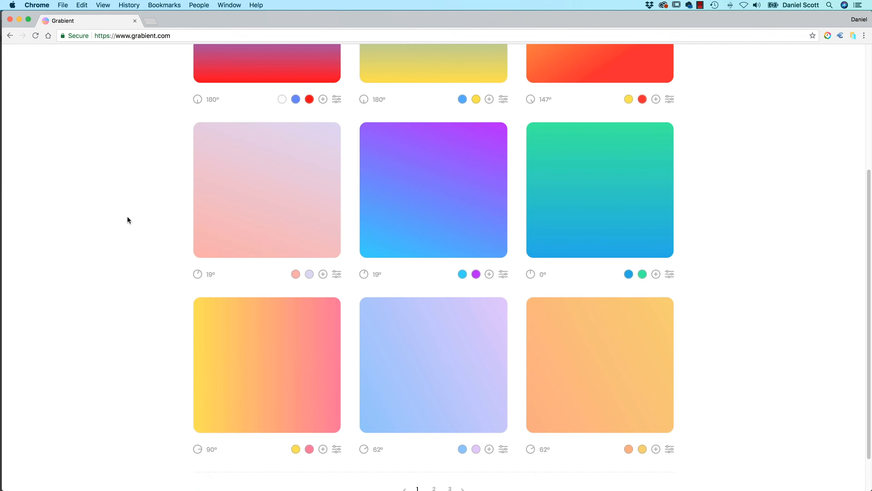
{"action": "scroll", "coordinate": [438, 448], "scroll_direction": "down", "scroll_amount": 2}
{"action": "left_click", "coordinate": [433, 446]}
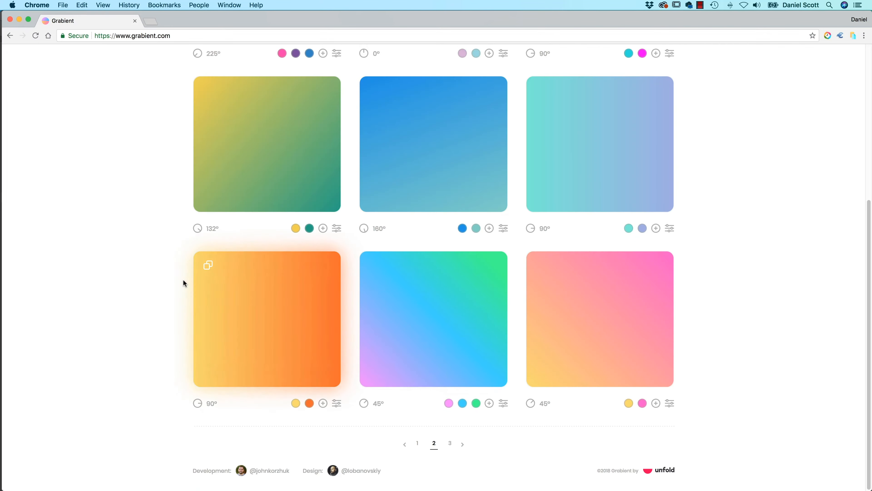
{"action": "scroll", "coordinate": [139, 247], "scroll_direction": "down", "scroll_amount": 7}
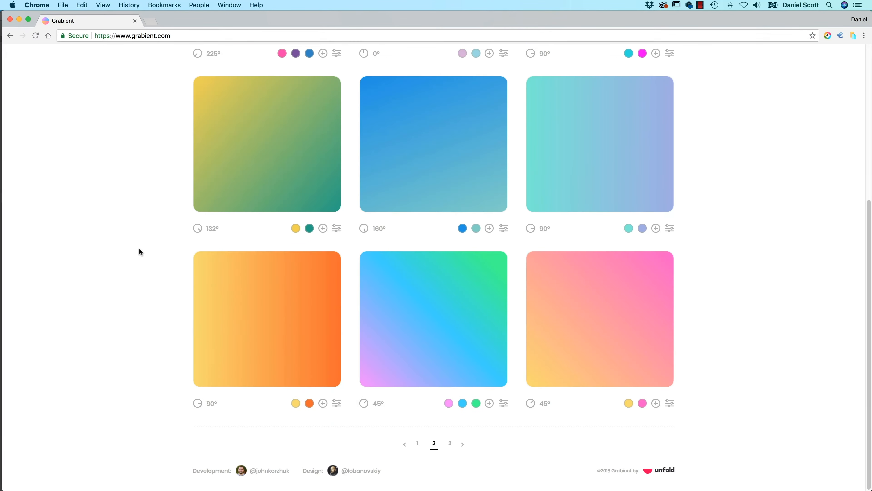
{"action": "left_click", "coordinate": [451, 445]}
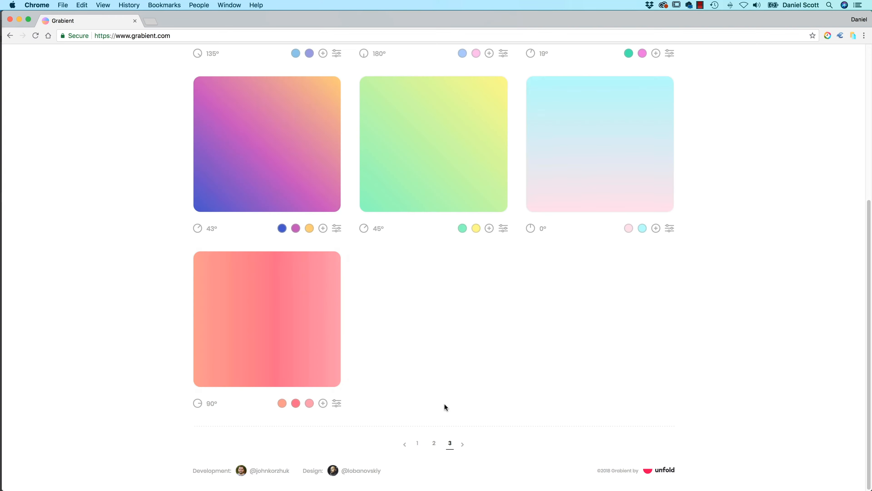
Copy the hex code 4158D0 from the blue stop of the 43° blue, purple and orange gradient
{"action": "left_click", "coordinate": [283, 230]}
{"action": "double_click", "coordinate": [227, 197]}
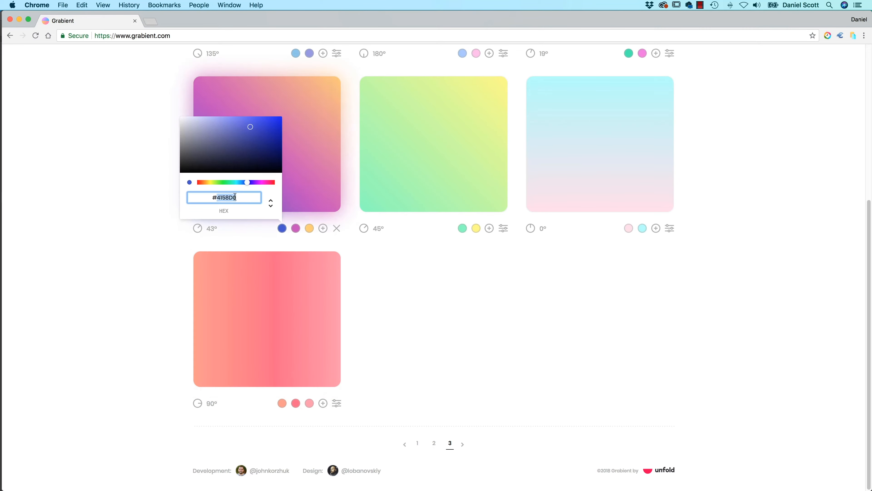
{"action": "key", "text": "super+c"}
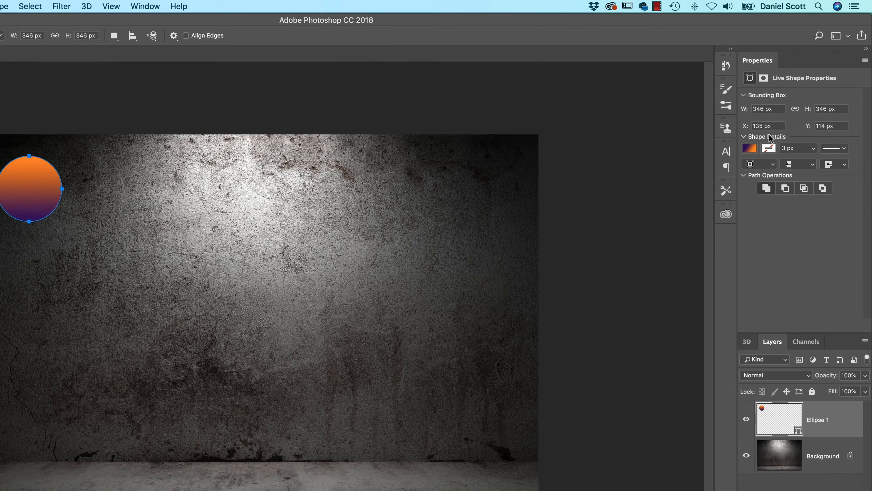
Set the violet starting stop of the circle's gradient fill to hex colour 4158D0
{"action": "left_click", "coordinate": [757, 131]}
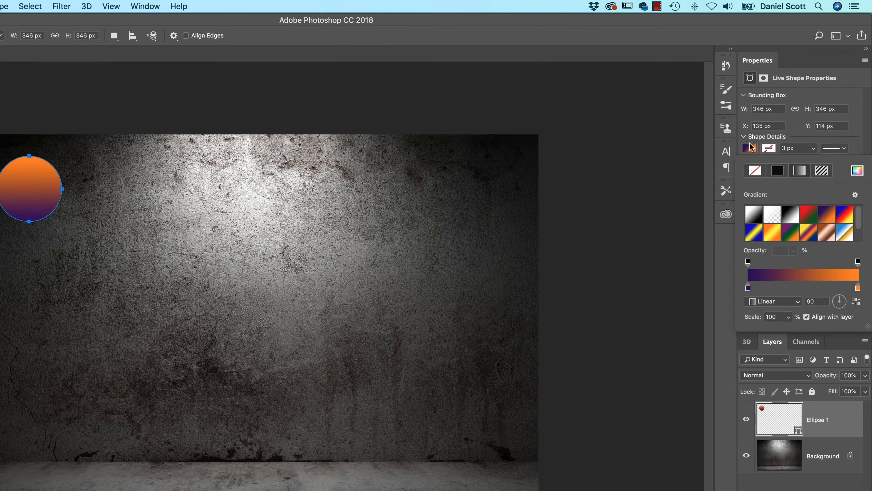
{"action": "double_click", "coordinate": [748, 288]}
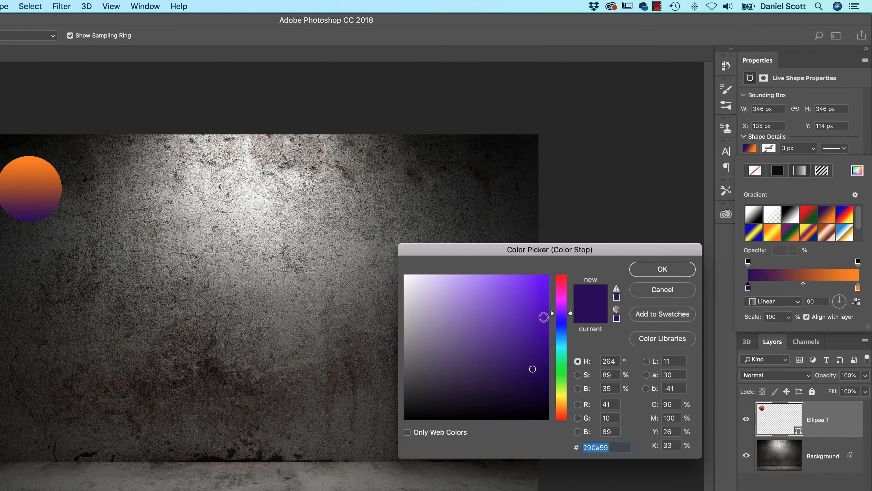
{"action": "key", "text": "super+v"}
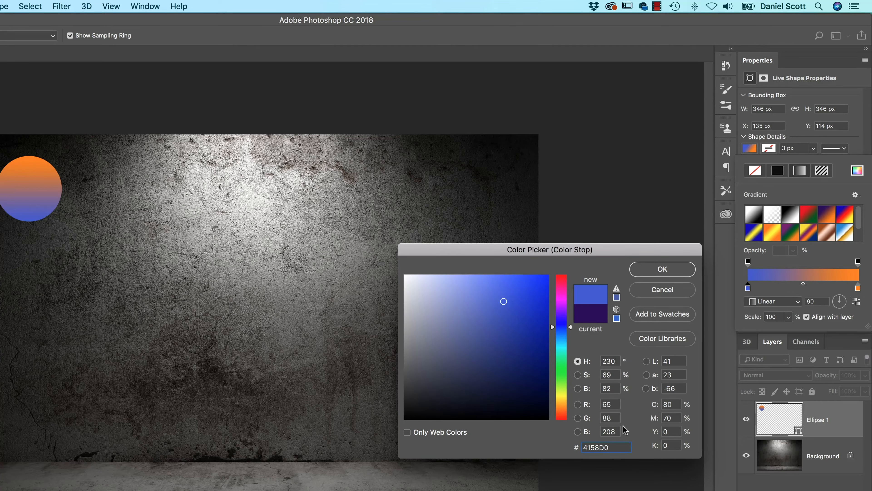
{"action": "left_click", "coordinate": [656, 270]}
Switch to Chrome and copy the hex code C850C0 from the purple stop of the 43° gradient
{"action": "key", "text": "super+Tab"}
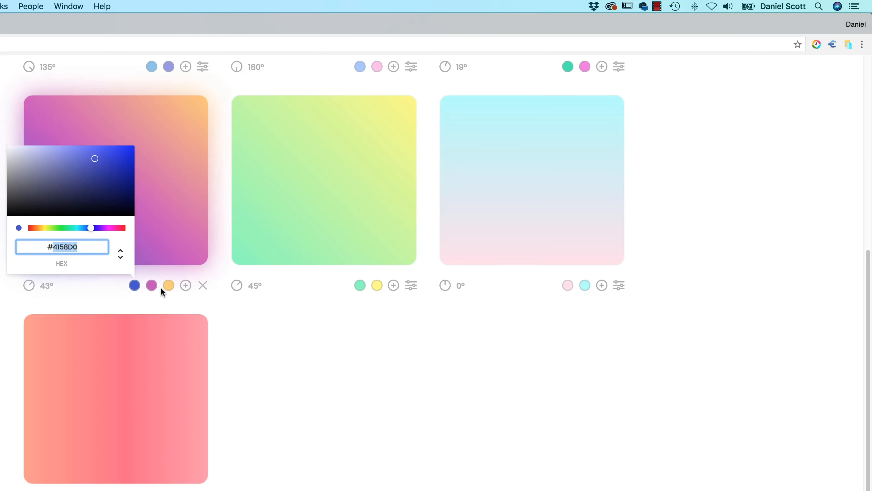
{"action": "left_click", "coordinate": [152, 285]}
{"action": "double_click", "coordinate": [83, 247]}
Switch to Photoshop and add a stop in the middle of the circle's gradient with hex colour C850C0
{"action": "key", "text": "super+Tab"}
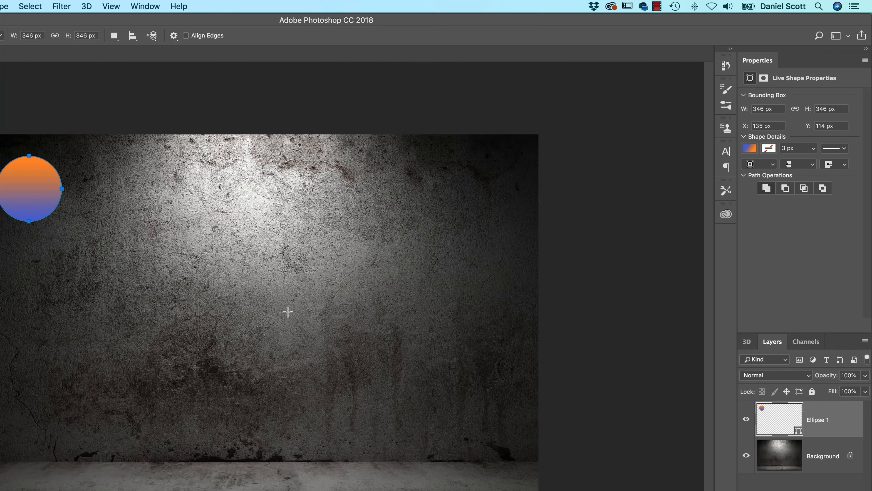
{"action": "left_click", "coordinate": [756, 151]}
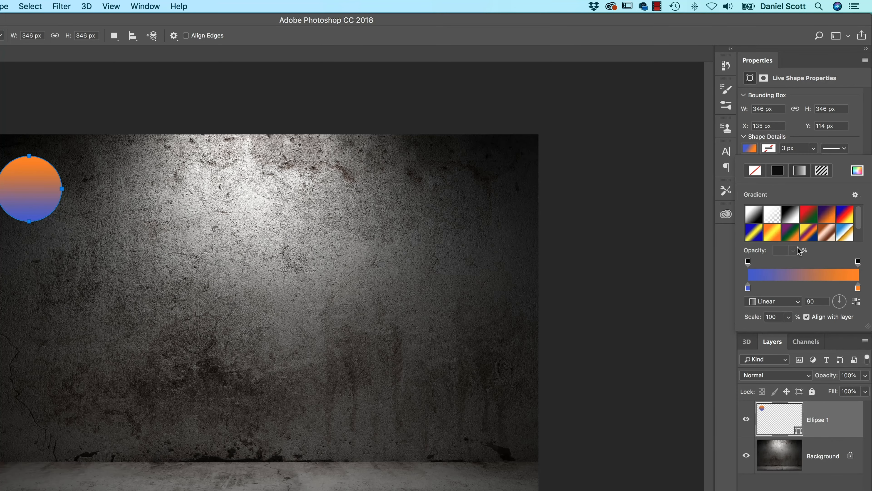
{"action": "left_click", "coordinate": [803, 288]}
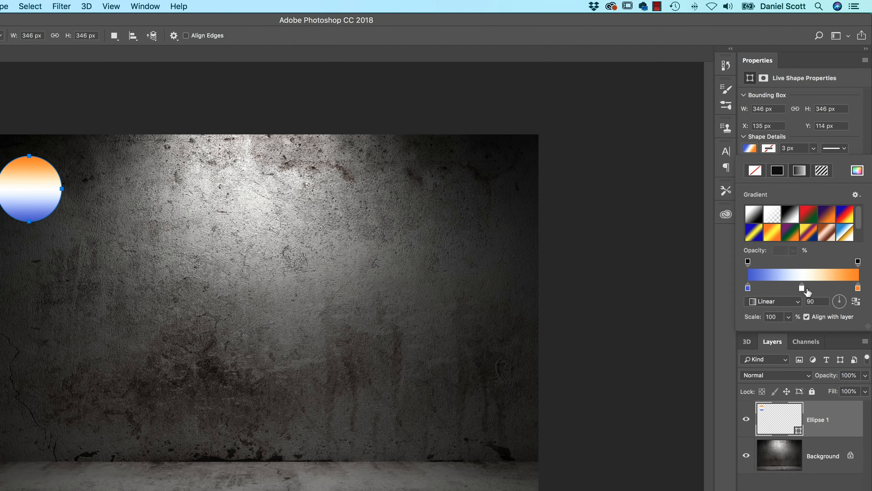
{"action": "double_click", "coordinate": [802, 288]}
{"action": "key", "text": "super+v"}
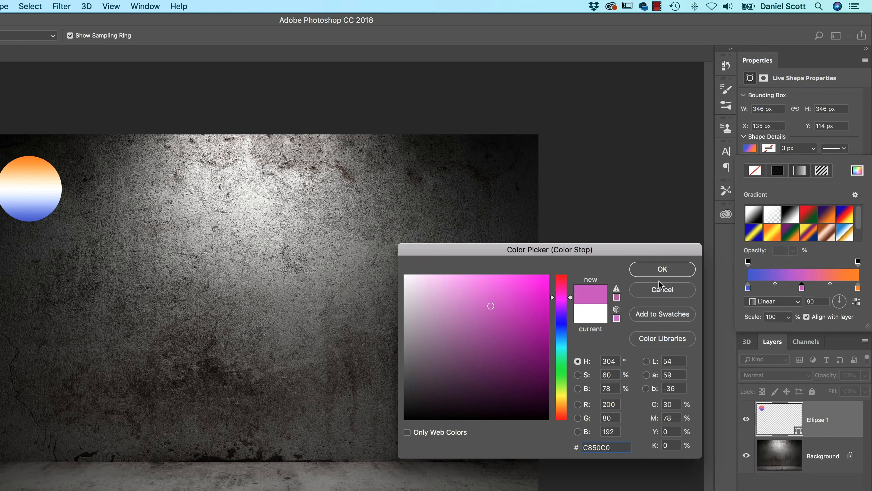
{"action": "left_click", "coordinate": [656, 274]}
{"action": "key", "text": "super+Tab"}
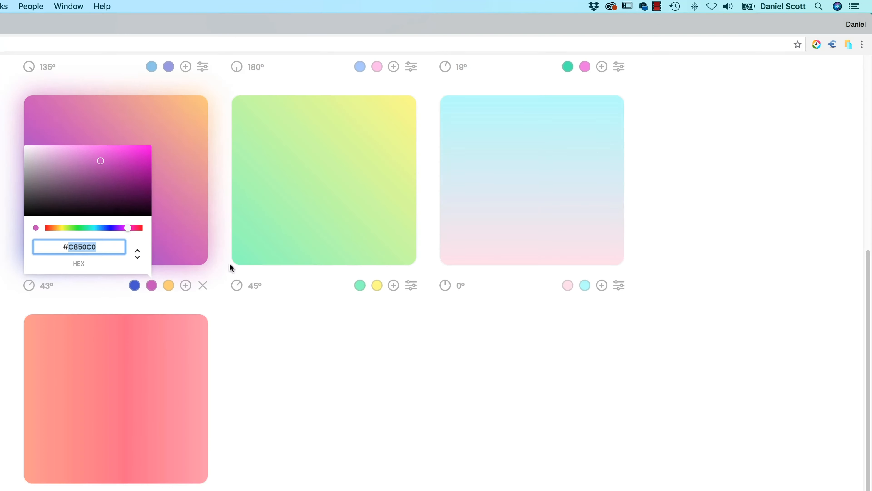
{"action": "left_click", "coordinate": [168, 285]}
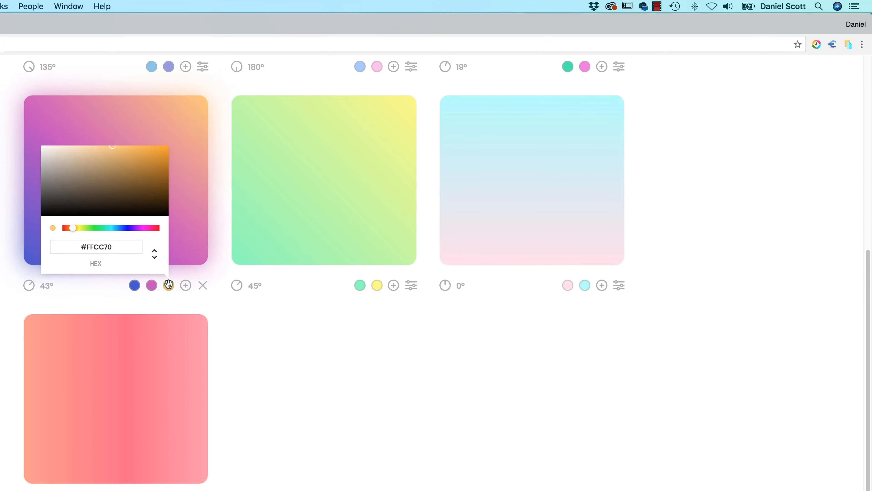
{"action": "double_click", "coordinate": [108, 246]}
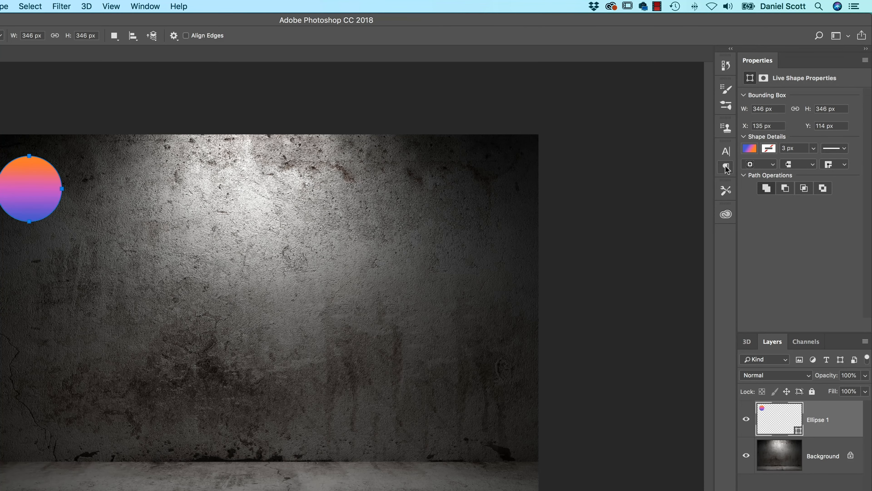
{"action": "left_click", "coordinate": [749, 150]}
{"action": "double_click", "coordinate": [857, 288]}
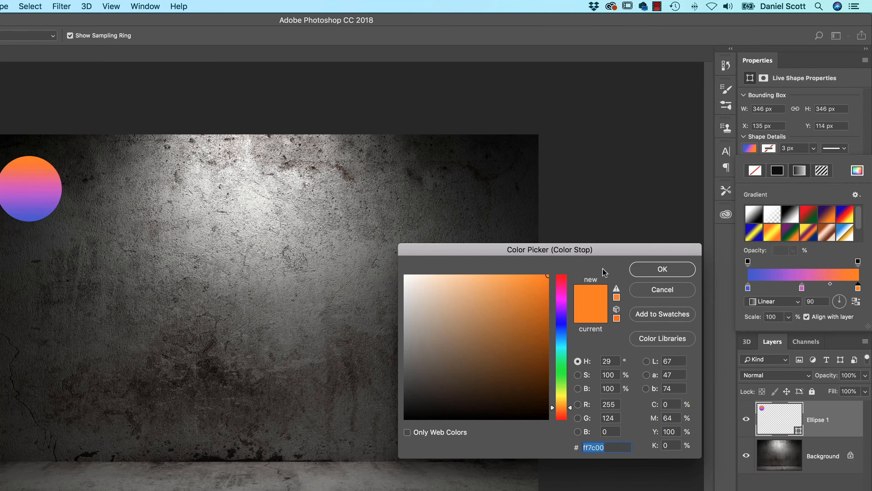
{"action": "left_click", "coordinate": [652, 293]}
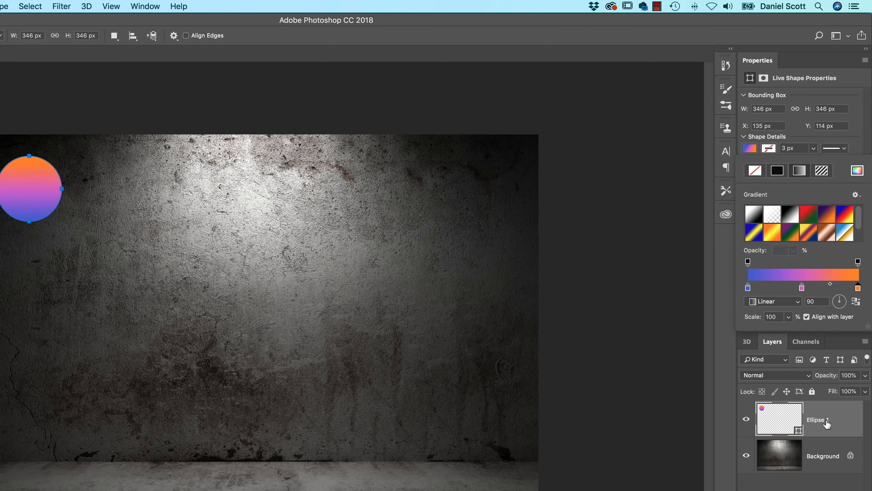
Duplicate the Ellipse 1 layer and hide the original beneath the copy
{"action": "left_click", "coordinate": [841, 423]}
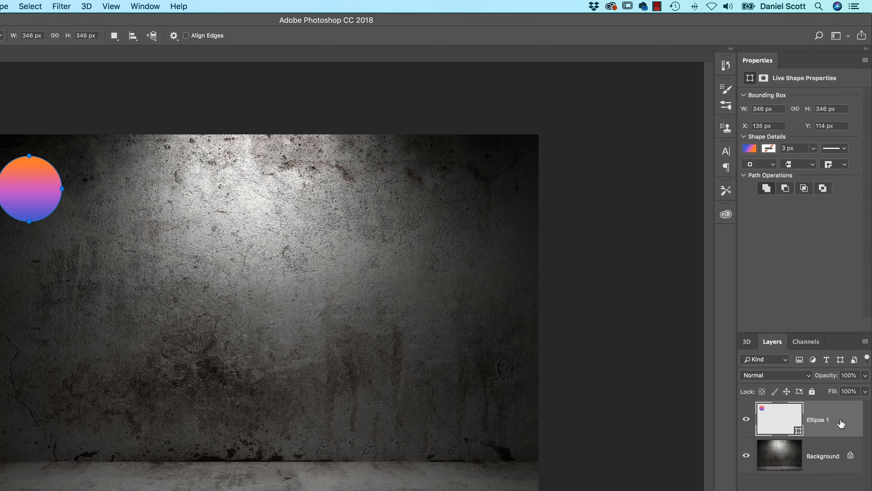
{"action": "key", "text": "super+j"}
{"action": "left_click", "coordinate": [747, 457]}
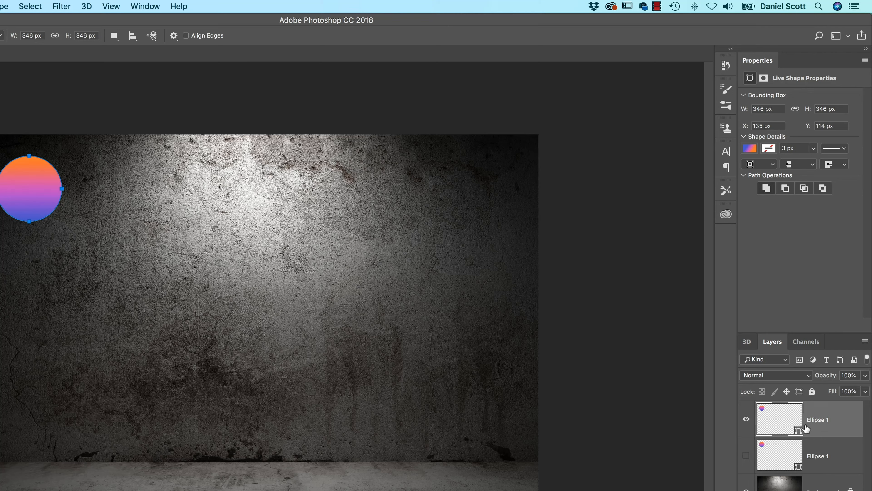
Rasterize the visible Ellipse 1 copy into a pixel layer
{"action": "right_click", "coordinate": [823, 424]}
{"action": "left_click", "coordinate": [770, 285]}
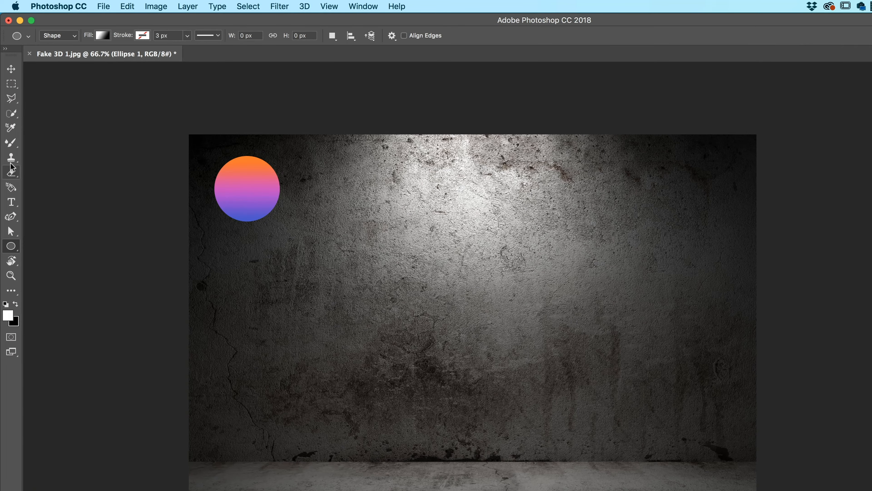
Choose the Mixer Brush Tool and turn off Load Solid Colors Only for it
{"action": "left_click", "coordinate": [11, 144]}
{"action": "right_click", "coordinate": [11, 145]}
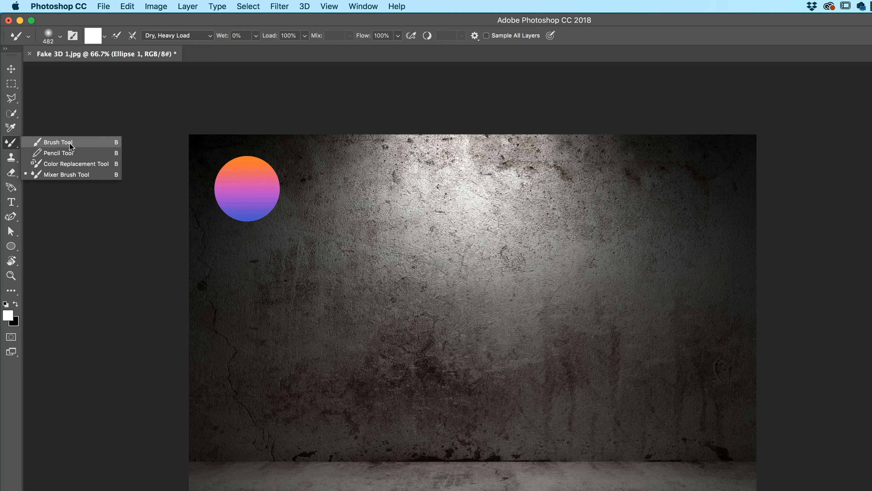
{"action": "left_click", "coordinate": [62, 173]}
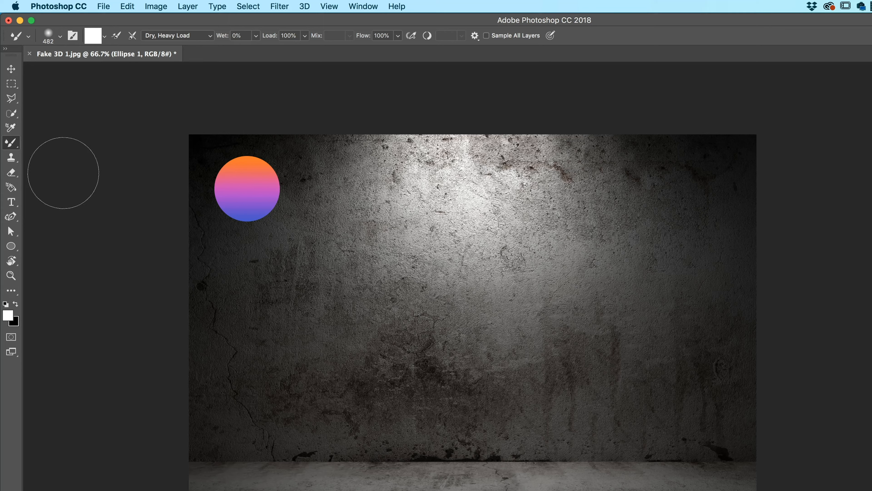
{"action": "left_click", "coordinate": [104, 36]}
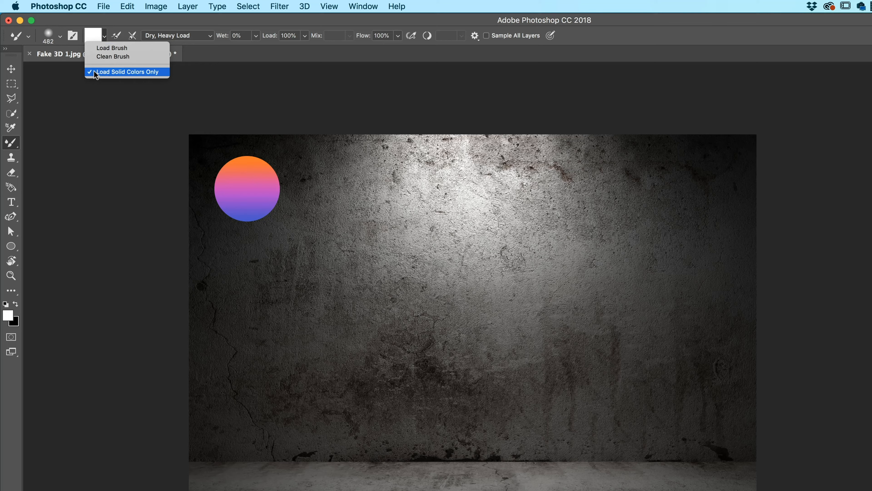
{"action": "left_click", "coordinate": [109, 72]}
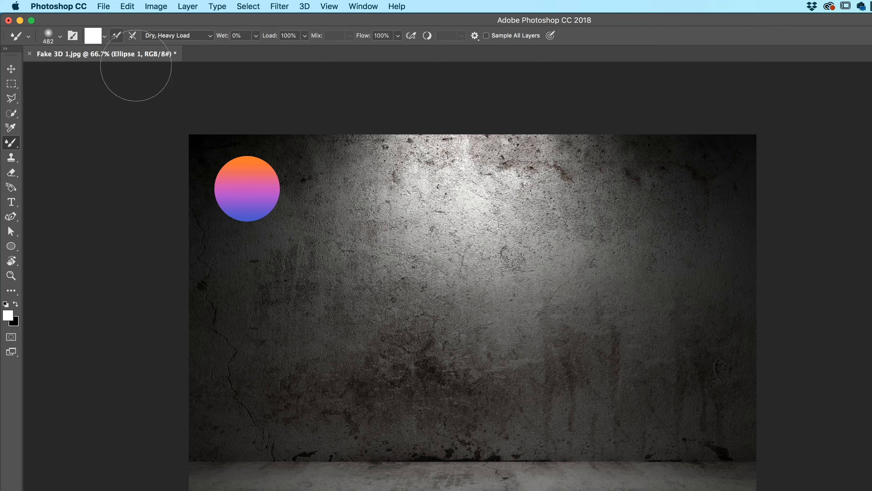
{"action": "left_click", "coordinate": [256, 36]}
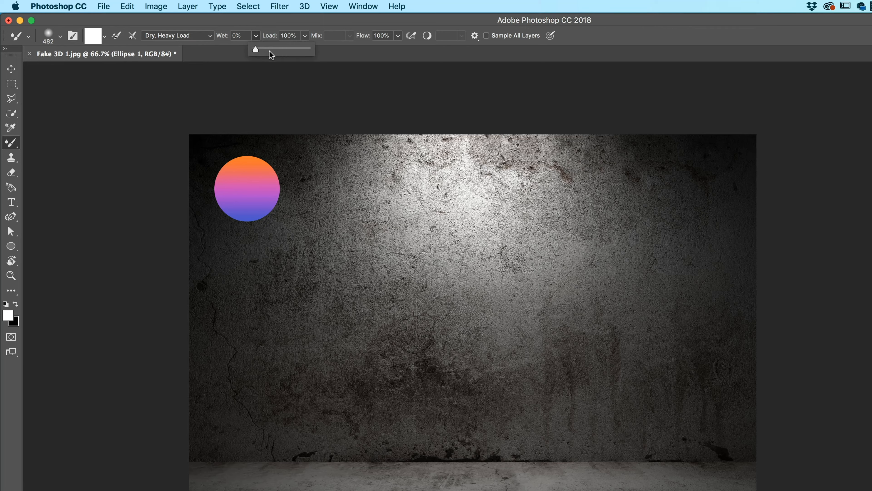
{"action": "left_click", "coordinate": [288, 27]}
{"action": "left_click", "coordinate": [305, 35]}
{"action": "left_click", "coordinate": [336, 29]}
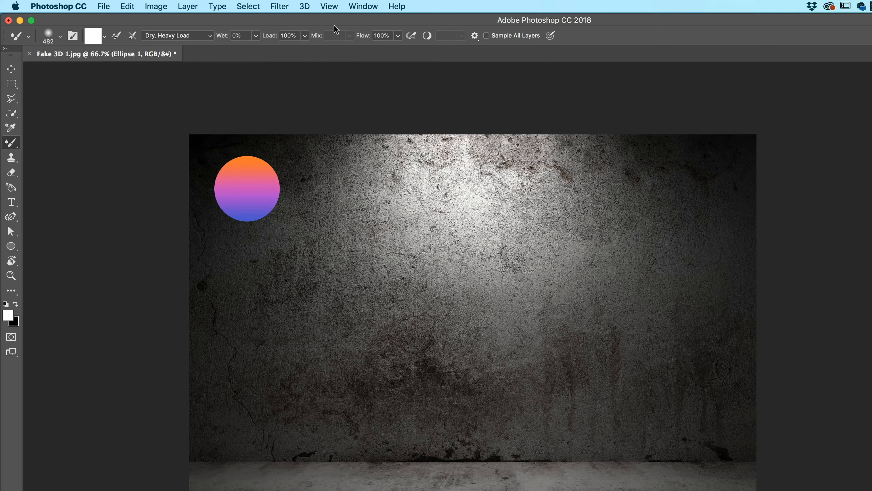
Set the mixer brush tip to the Hard Round preset from General Brushes
{"action": "left_click", "coordinate": [60, 37]}
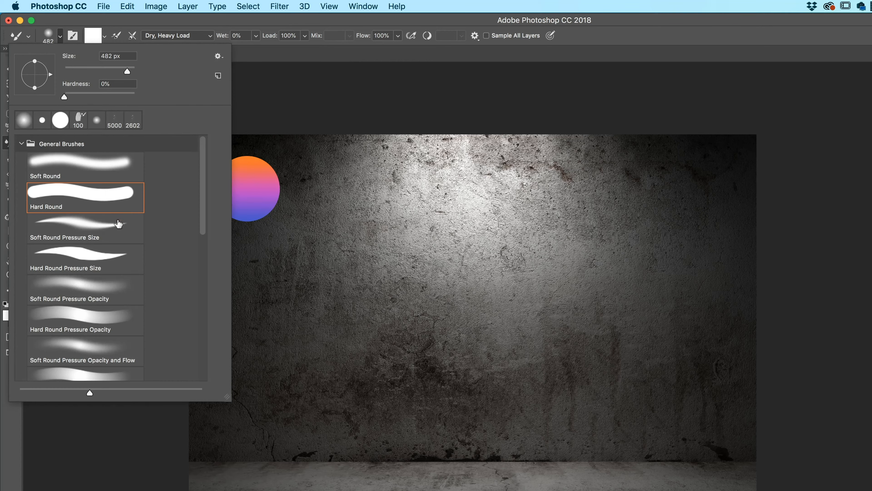
{"action": "left_click", "coordinate": [63, 168]}
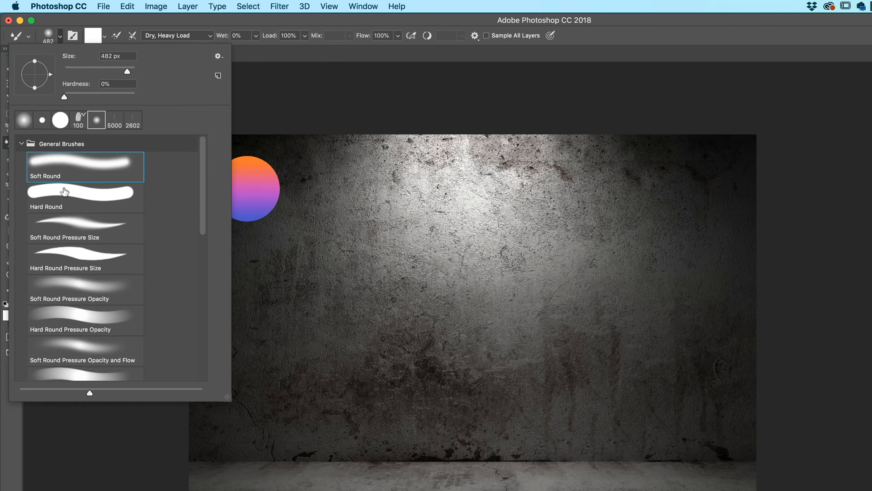
{"action": "left_click", "coordinate": [67, 197]}
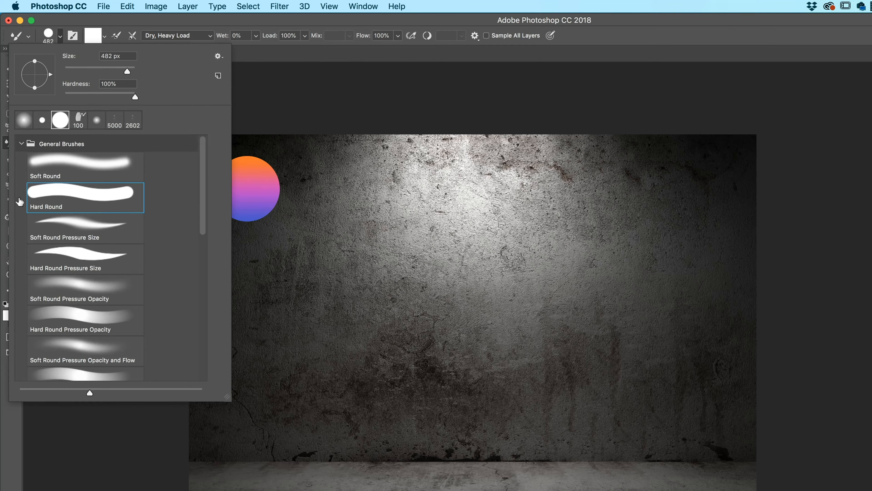
{"action": "left_click", "coordinate": [133, 22]}
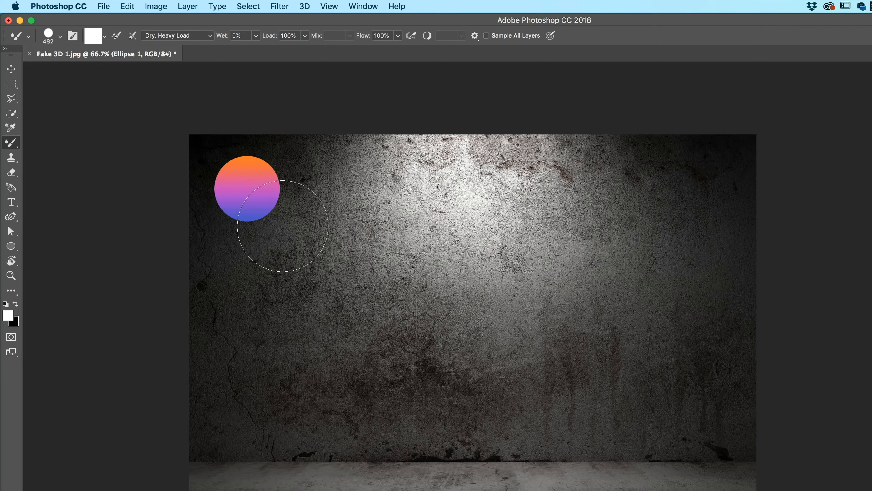
Resize the brush to 399 px and load it with the gradient circle as its paint sample
{"action": "mouse_move", "coordinate": [282, 226]}
{"action": "left_mouse_down"}
{"action": "mouse_move", "coordinate": [297, 239]}
{"action": "mouse_move", "coordinate": [248, 235]}
{"action": "mouse_move", "coordinate": [261, 240]}
{"action": "left_mouse_up"}
{"action": "left_click", "coordinate": [248, 190], "text": "alt"}
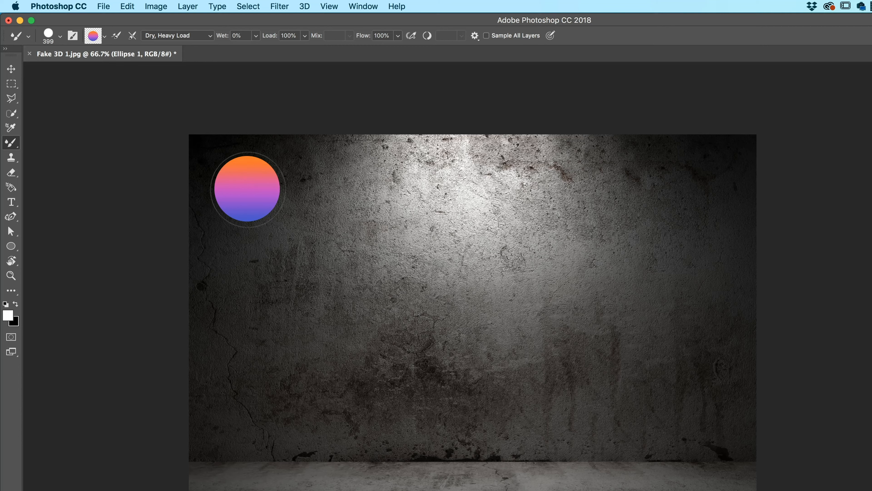
Try sampling the gradient circle with Sample All Layers on, and turn the option back off
{"action": "left_click", "coordinate": [504, 35]}
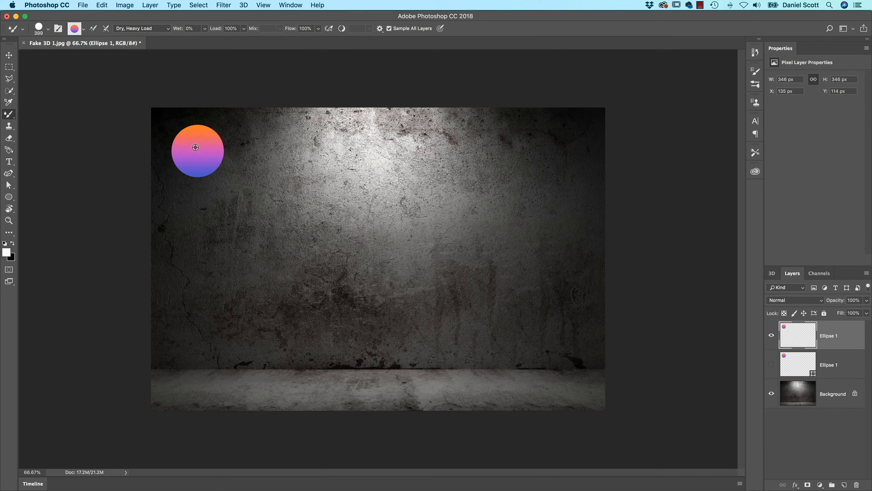
{"action": "left_click", "coordinate": [198, 149], "text": "alt"}
{"action": "left_click", "coordinate": [389, 28]}
Sample the gradient circle again and reduce the brush size to 91 px
{"action": "left_click", "coordinate": [198, 152], "text": "alt"}
{"action": "left_click_drag", "start_coordinate": [380, 221], "coordinate": [296, 223]}
Add a new layer above the circle layers and name it 2.5D Type Layer
{"action": "left_click", "coordinate": [844, 484]}
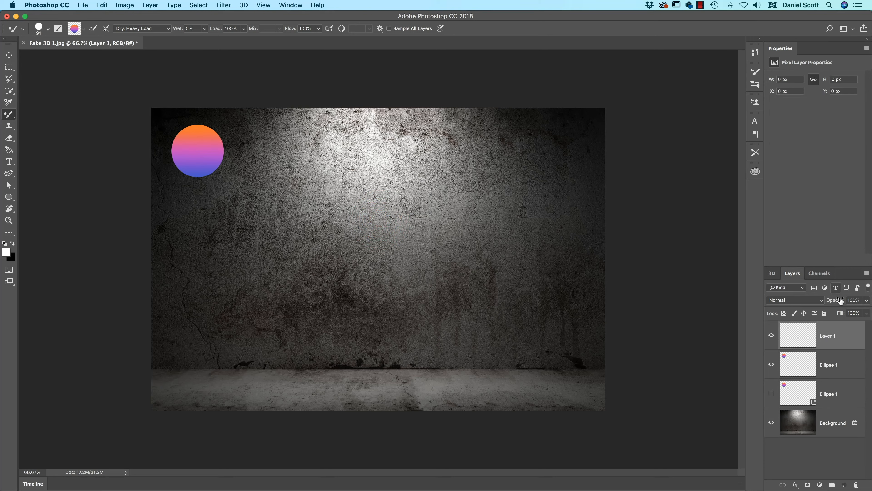
{"action": "type", "text": "3"}
{"action": "type", "text": "2."}
{"action": "type", "text": "5D Type"}
{"action": "key", "text": "Return"}
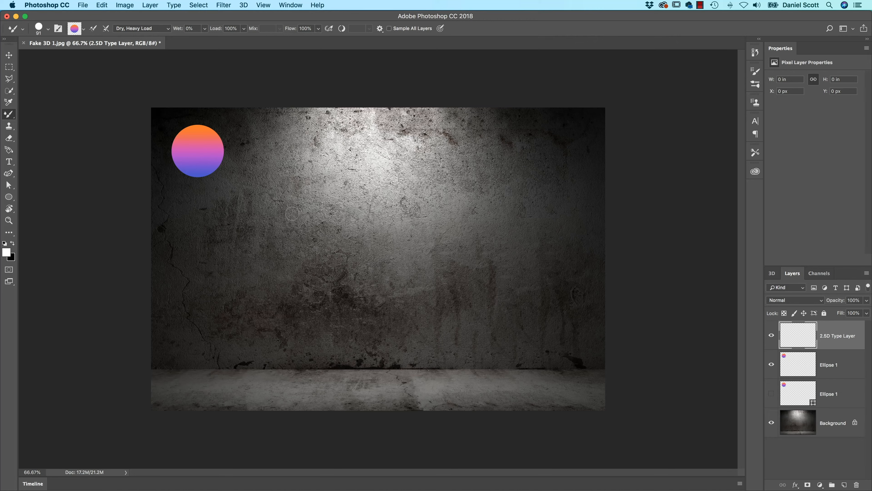
Paint the word "queen" in handwritten script across the wall with the gradient-loaded mixer brush
{"action": "mouse_move", "coordinate": [291, 214]}
{"action": "left_mouse_down"}
{"action": "mouse_move", "coordinate": [297, 202]}
{"action": "mouse_move", "coordinate": [242, 307]}
{"action": "mouse_move", "coordinate": [279, 314]}
{"action": "mouse_move", "coordinate": [318, 226]}
{"action": "mouse_move", "coordinate": [357, 220]}
{"action": "mouse_move", "coordinate": [383, 235]}
{"action": "mouse_move", "coordinate": [410, 273]}
{"action": "left_mouse_up"}
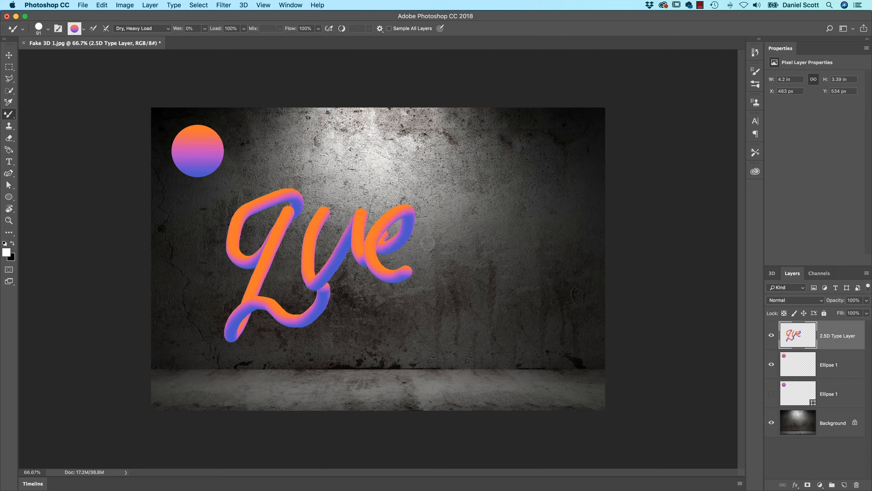
{"action": "mouse_move", "coordinate": [427, 243]}
{"action": "left_mouse_down"}
{"action": "mouse_move", "coordinate": [424, 260]}
{"action": "mouse_move", "coordinate": [457, 274]}
{"action": "left_mouse_up"}
{"action": "left_click_drag", "start_coordinate": [491, 223], "coordinate": [467, 277]}
{"action": "mouse_move", "coordinate": [475, 245]}
{"action": "left_mouse_down"}
{"action": "mouse_move", "coordinate": [536, 258]}
{"action": "mouse_move", "coordinate": [539, 296]}
{"action": "left_mouse_up"}
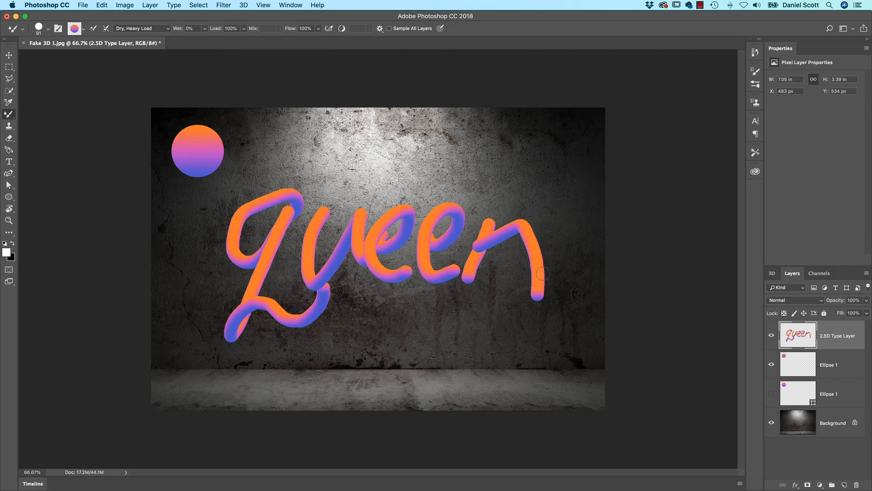
Undo the two strokes of the letter n and redo them
{"action": "key", "text": "super+alt+z"}
{"action": "key", "text": "super+alt+z"}
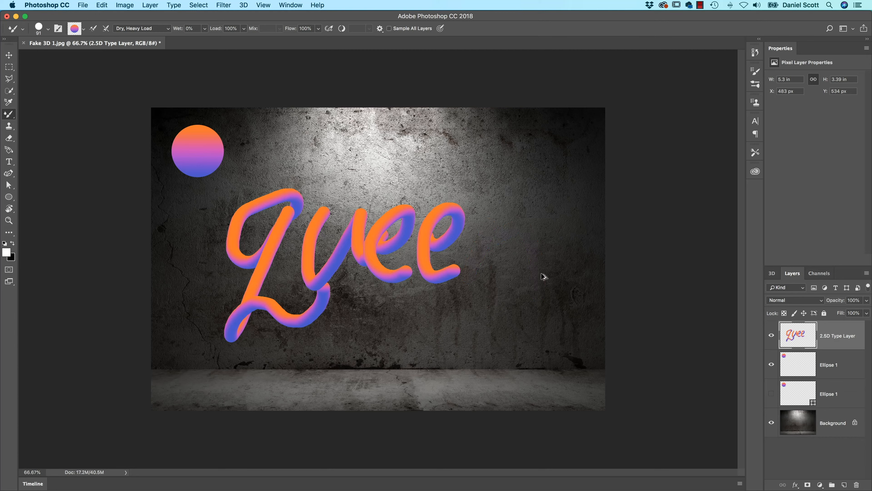
{"action": "key", "text": "super+shift+z"}
{"action": "key", "text": "super+shift+z"}
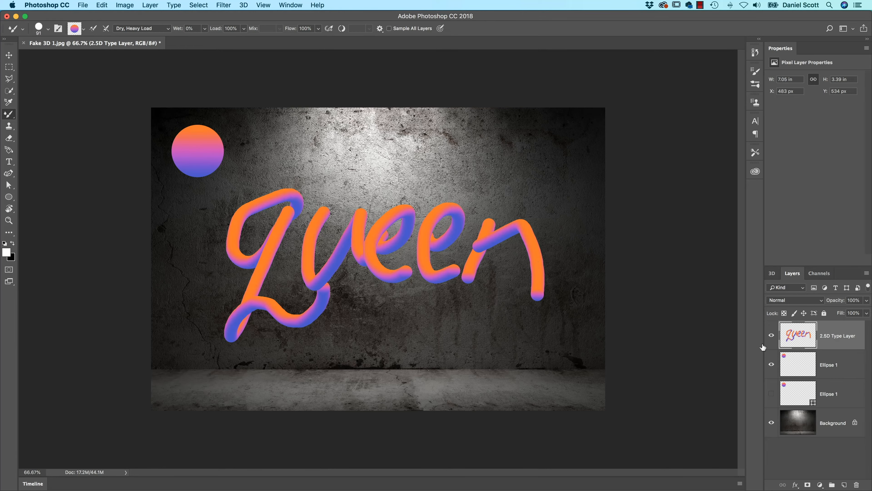
Hide the 2.5D Type Layer and add a new empty layer above it
{"action": "left_click", "coordinate": [771, 336]}
{"action": "left_click", "coordinate": [844, 484]}
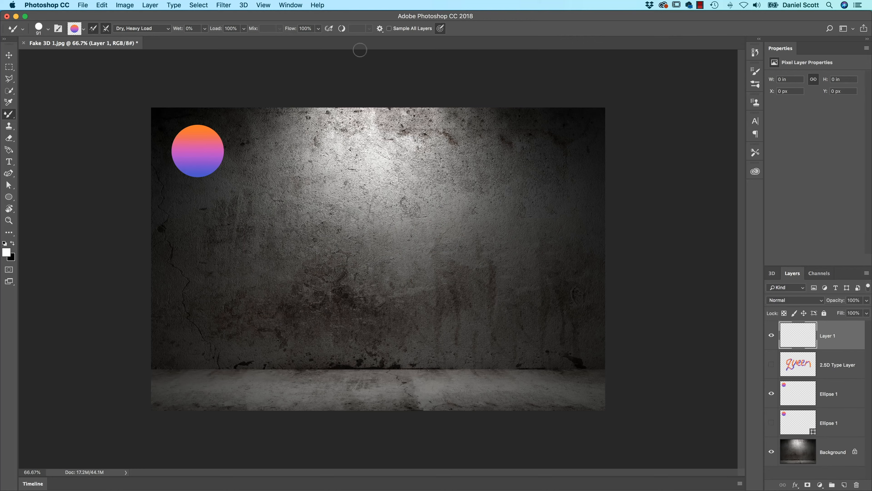
Try a freehand squiggle across the wall on Layer 1 and undo it
{"action": "mouse_move", "coordinate": [268, 209]}
{"action": "left_mouse_down"}
{"action": "mouse_move", "coordinate": [302, 252]}
{"action": "mouse_move", "coordinate": [437, 241]}
{"action": "left_mouse_up"}
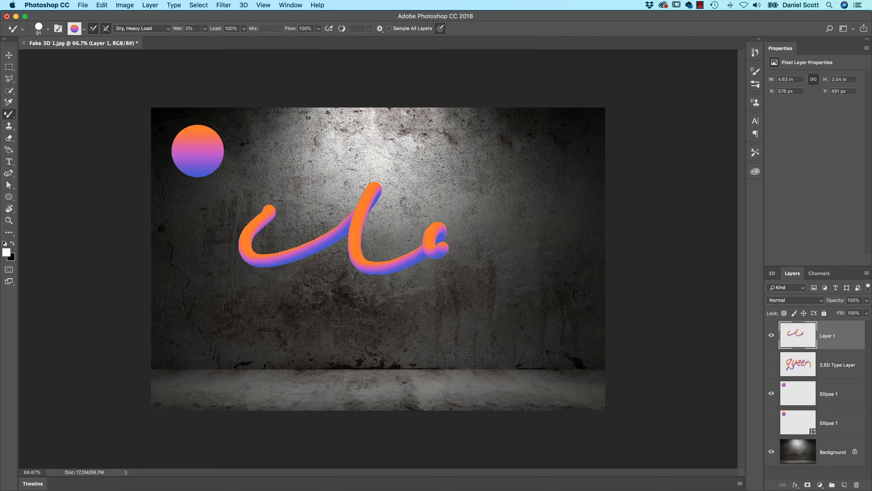
{"action": "key", "text": "super+z"}
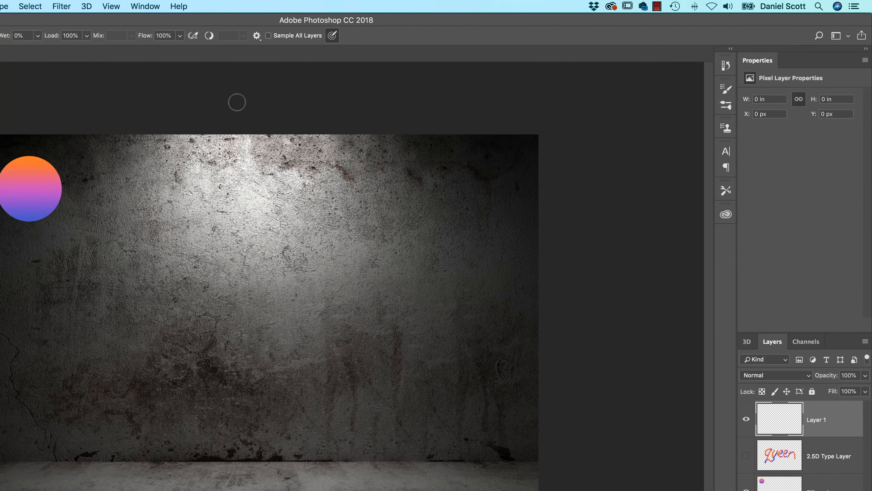
Enable Smoothing for the mixer brush and set the smoothing amount to 69%
{"action": "left_click", "coordinate": [256, 35]}
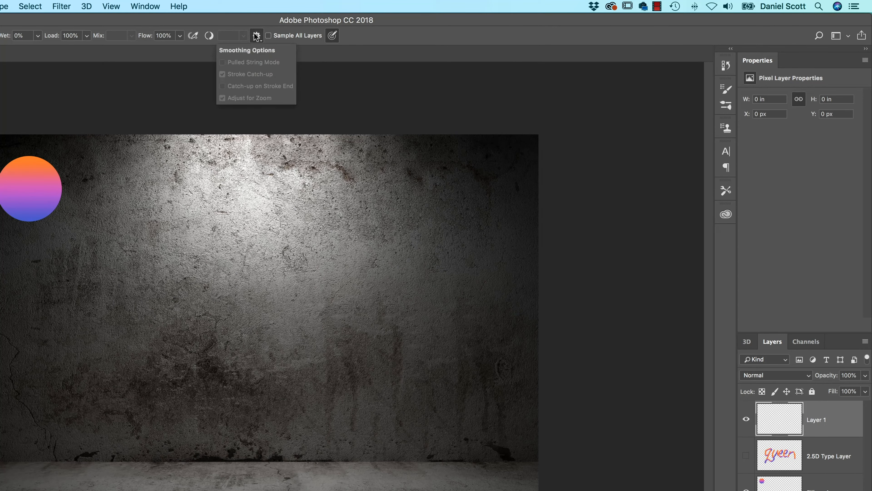
{"action": "left_click", "coordinate": [237, 37]}
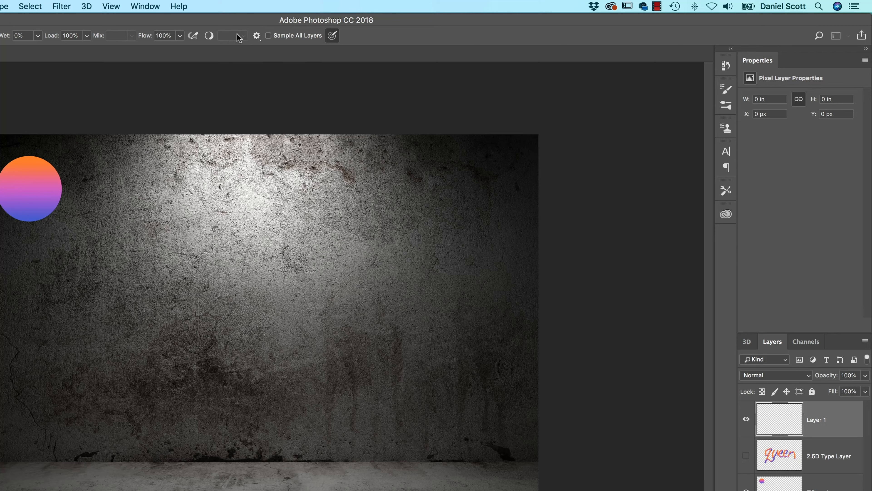
{"action": "left_click", "coordinate": [725, 90]}
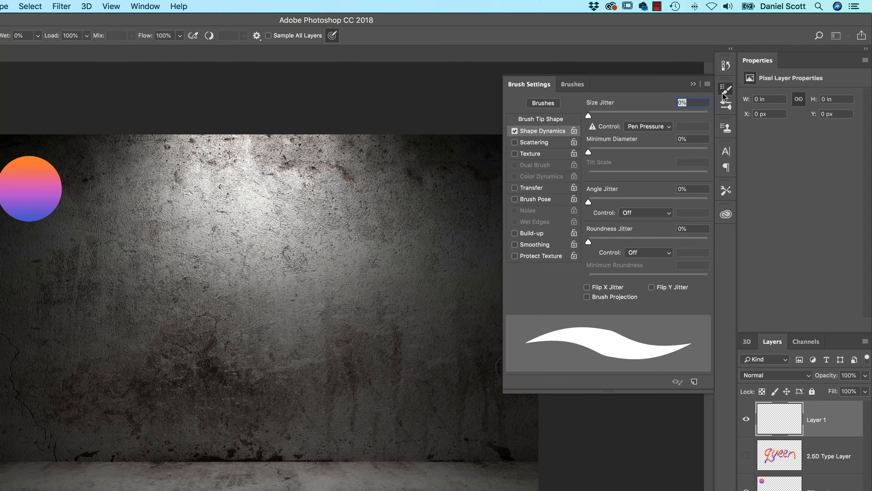
{"action": "left_click", "coordinate": [527, 248]}
{"action": "left_click", "coordinate": [723, 89]}
{"action": "left_click", "coordinate": [243, 35]}
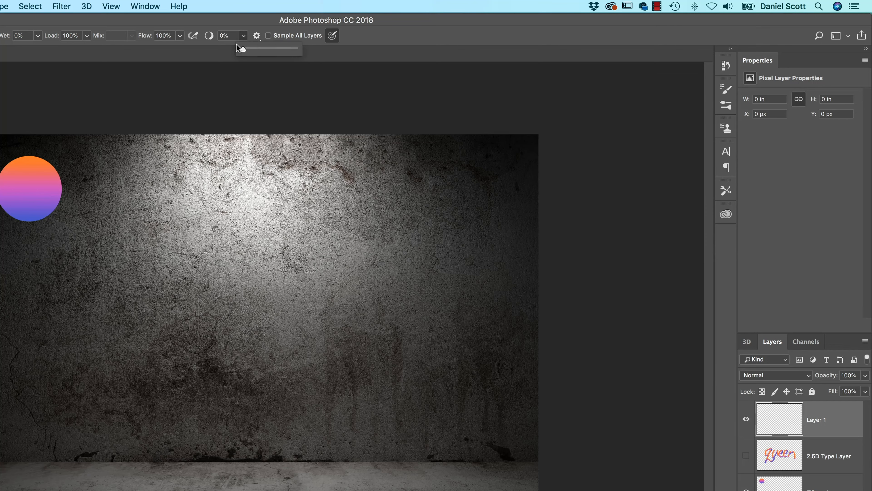
{"action": "mouse_move", "coordinate": [276, 51]}
{"action": "left_mouse_down"}
{"action": "mouse_move", "coordinate": [316, 54]}
{"action": "mouse_move", "coordinate": [280, 54]}
{"action": "left_mouse_up"}
{"action": "mouse_move", "coordinate": [135, 278]}
{"action": "left_mouse_down"}
{"action": "mouse_move", "coordinate": [156, 250]}
{"action": "mouse_move", "coordinate": [92, 304]}
{"action": "mouse_move", "coordinate": [103, 399]}
{"action": "mouse_move", "coordinate": [169, 368]}
{"action": "left_mouse_up"}
{"action": "mouse_move", "coordinate": [177, 256]}
{"action": "left_mouse_down"}
{"action": "mouse_move", "coordinate": [225, 309]}
{"action": "mouse_move", "coordinate": [266, 283]}
{"action": "mouse_move", "coordinate": [291, 299]}
{"action": "mouse_move", "coordinate": [323, 272]}
{"action": "mouse_move", "coordinate": [364, 264]}
{"action": "mouse_move", "coordinate": [456, 217]}
{"action": "mouse_move", "coordinate": [466, 335]}
{"action": "left_mouse_up"}
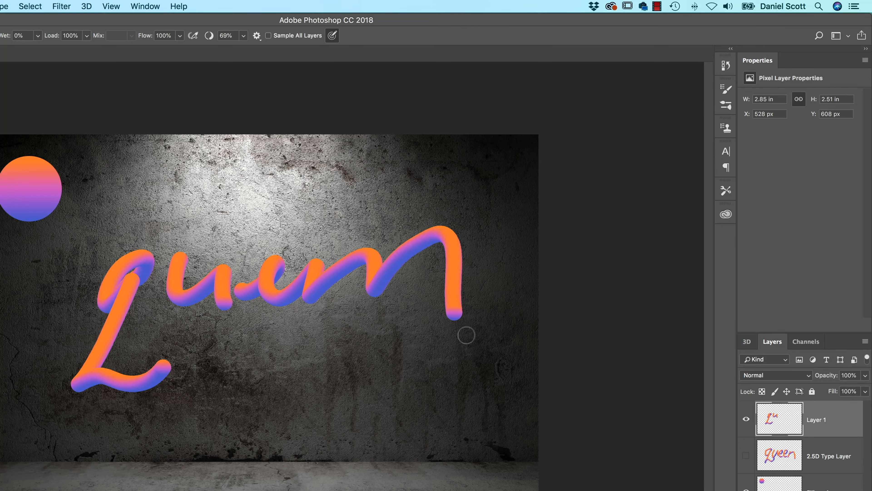
{"action": "key", "text": "super+z"}
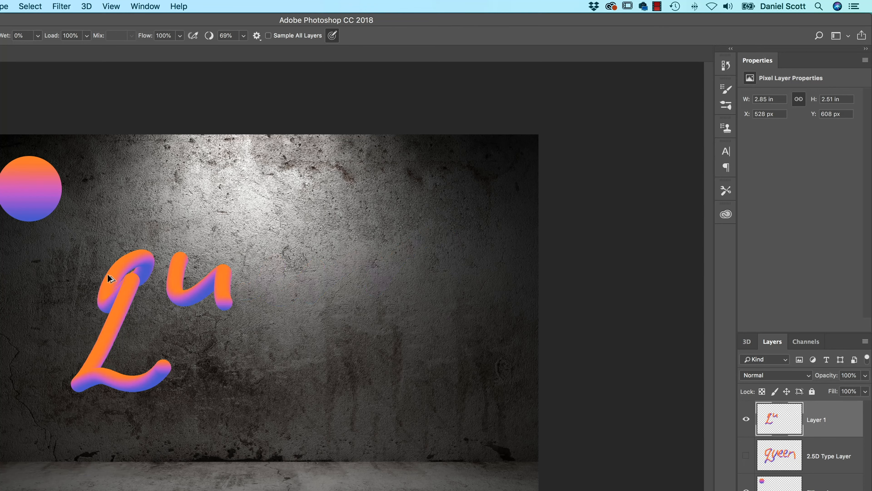
{"action": "key", "text": "super+alt+z"}
{"action": "key", "text": "super+alt+z"}
Paint the word "queen" on Layer 1 with smoothed strokes and a long underline tail on the q, repainting the last letters as needed
{"action": "mouse_move", "coordinate": [147, 279]}
{"action": "left_mouse_down"}
{"action": "mouse_move", "coordinate": [153, 247]}
{"action": "mouse_move", "coordinate": [79, 281]}
{"action": "mouse_move", "coordinate": [145, 281]}
{"action": "mouse_move", "coordinate": [61, 403]}
{"action": "mouse_move", "coordinate": [381, 442]}
{"action": "mouse_move", "coordinate": [406, 388]}
{"action": "left_mouse_up"}
{"action": "mouse_move", "coordinate": [185, 223]}
{"action": "left_mouse_down"}
{"action": "mouse_move", "coordinate": [174, 255]}
{"action": "mouse_move", "coordinate": [188, 269]}
{"action": "mouse_move", "coordinate": [240, 222]}
{"action": "mouse_move", "coordinate": [219, 253]}
{"action": "mouse_move", "coordinate": [218, 280]}
{"action": "mouse_move", "coordinate": [237, 305]}
{"action": "left_mouse_up"}
{"action": "mouse_move", "coordinate": [242, 271]}
{"action": "left_mouse_down"}
{"action": "mouse_move", "coordinate": [293, 270]}
{"action": "mouse_move", "coordinate": [271, 245]}
{"action": "mouse_move", "coordinate": [289, 280]}
{"action": "mouse_move", "coordinate": [349, 256]}
{"action": "mouse_move", "coordinate": [364, 225]}
{"action": "mouse_move", "coordinate": [332, 296]}
{"action": "mouse_move", "coordinate": [400, 224]}
{"action": "mouse_move", "coordinate": [428, 237]}
{"action": "left_mouse_up"}
{"action": "mouse_move", "coordinate": [450, 191]}
{"action": "left_mouse_down"}
{"action": "mouse_move", "coordinate": [467, 195]}
{"action": "mouse_move", "coordinate": [457, 226]}
{"action": "mouse_move", "coordinate": [513, 313]}
{"action": "left_mouse_up"}
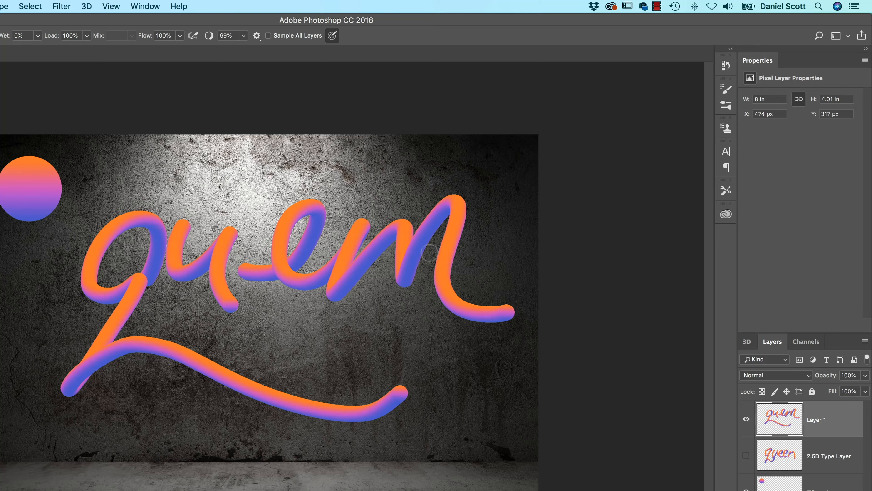
{"action": "key", "text": "super+z"}
{"action": "mouse_move", "coordinate": [248, 265]}
{"action": "left_mouse_down"}
{"action": "mouse_move", "coordinate": [283, 254]}
{"action": "mouse_move", "coordinate": [278, 225]}
{"action": "mouse_move", "coordinate": [260, 257]}
{"action": "mouse_move", "coordinate": [277, 286]}
{"action": "mouse_move", "coordinate": [363, 284]}
{"action": "mouse_move", "coordinate": [377, 258]}
{"action": "mouse_move", "coordinate": [366, 242]}
{"action": "mouse_move", "coordinate": [342, 250]}
{"action": "mouse_move", "coordinate": [328, 293]}
{"action": "mouse_move", "coordinate": [359, 297]}
{"action": "mouse_move", "coordinate": [406, 266]}
{"action": "left_mouse_up"}
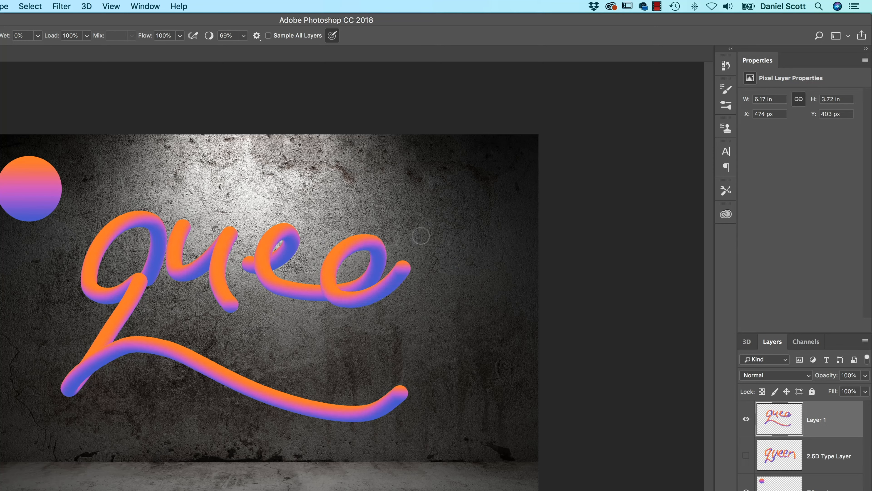
{"action": "key", "text": "super+z"}
{"action": "mouse_move", "coordinate": [247, 275]}
{"action": "left_mouse_down"}
{"action": "mouse_move", "coordinate": [283, 274]}
{"action": "mouse_move", "coordinate": [320, 243]}
{"action": "mouse_move", "coordinate": [266, 265]}
{"action": "mouse_move", "coordinate": [270, 280]}
{"action": "mouse_move", "coordinate": [309, 311]}
{"action": "mouse_move", "coordinate": [370, 295]}
{"action": "mouse_move", "coordinate": [393, 266]}
{"action": "mouse_move", "coordinate": [357, 244]}
{"action": "mouse_move", "coordinate": [325, 275]}
{"action": "mouse_move", "coordinate": [371, 323]}
{"action": "mouse_move", "coordinate": [420, 275]}
{"action": "mouse_move", "coordinate": [398, 321]}
{"action": "mouse_move", "coordinate": [451, 254]}
{"action": "mouse_move", "coordinate": [473, 304]}
{"action": "left_mouse_up"}
{"action": "left_click_drag", "start_coordinate": [485, 359], "coordinate": [491, 336]}
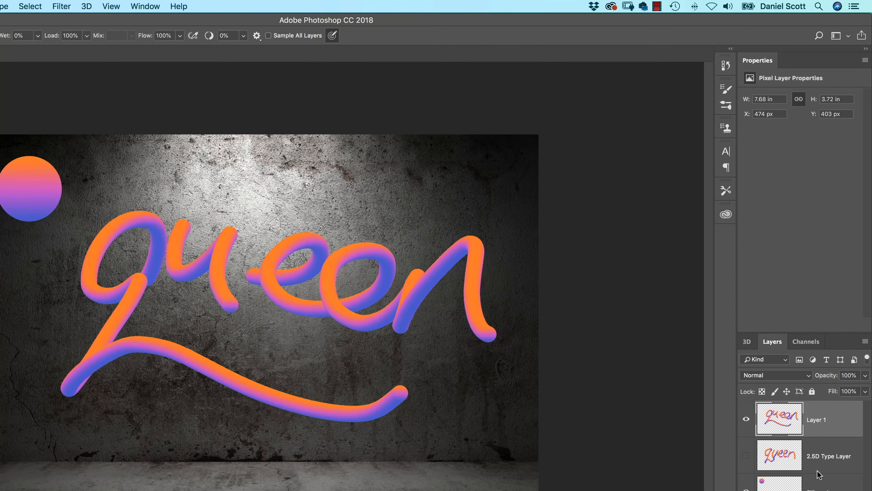
Hide Layer 1 and add a new layer above it named wacom
{"action": "left_click", "coordinate": [746, 419]}
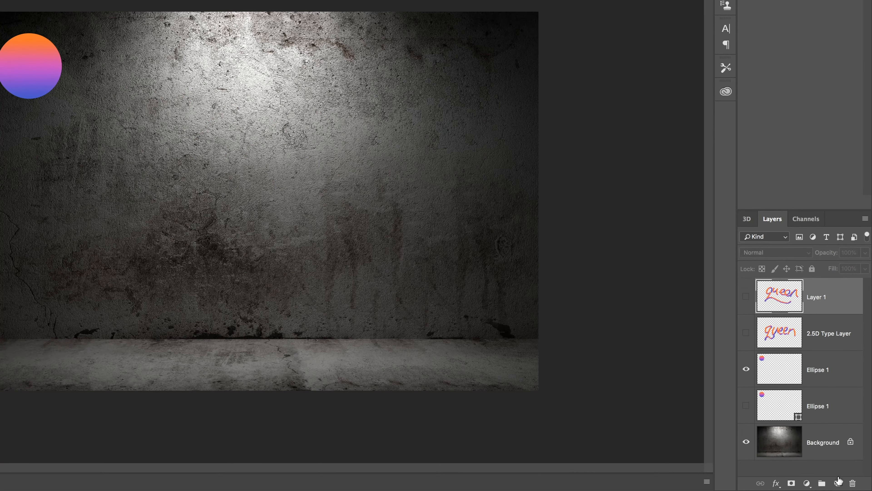
{"action": "left_click", "coordinate": [838, 482]}
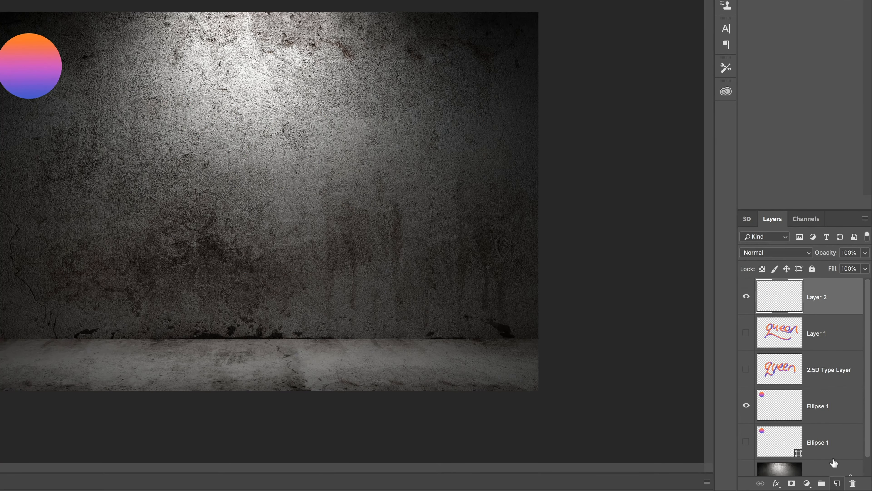
{"action": "double_click", "coordinate": [821, 296]}
{"action": "type", "text": "wacom"}
{"action": "key", "text": "Return"}
Set the mixer brush size to 175 px
{"action": "right_click", "coordinate": [162, 134]}
{"action": "left_click_drag", "start_coordinate": [269, 160], "coordinate": [268, 160]}
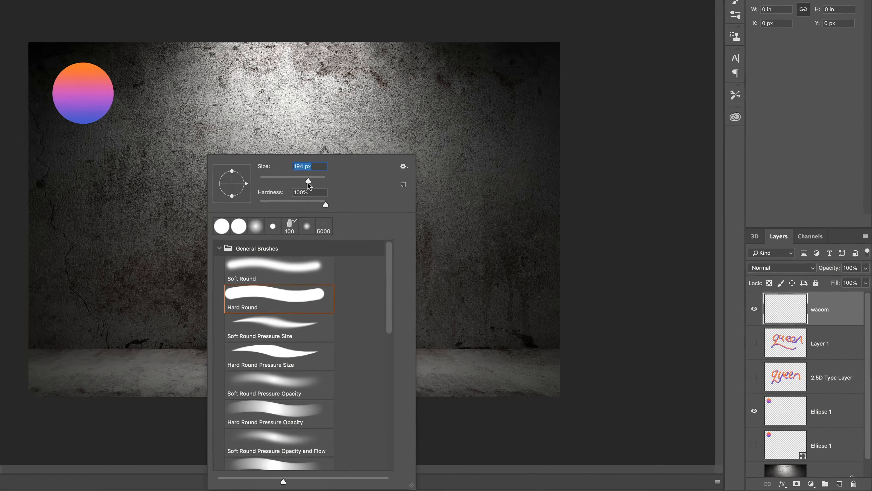
{"action": "key", "text": "Return"}
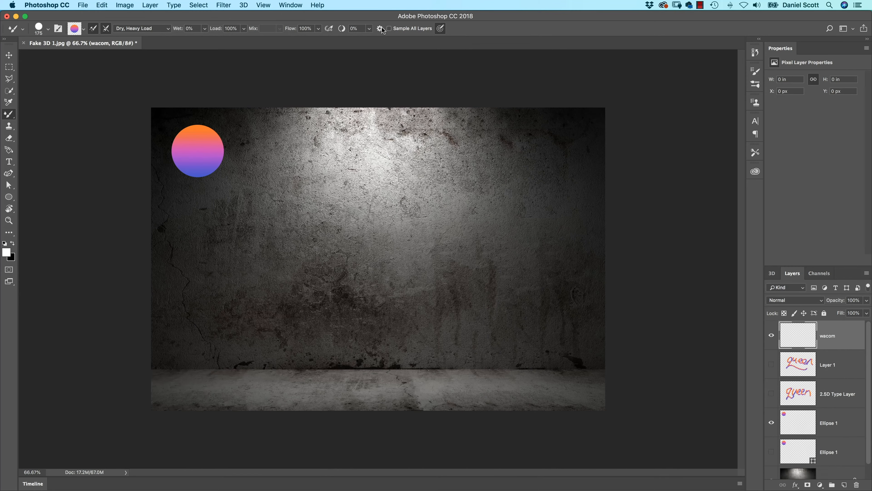
Paint a test stroke with low smoothing, undo it, and set the brush smoothing to 13%
{"action": "left_click_drag", "start_coordinate": [369, 28], "coordinate": [359, 45]}
{"action": "left_click", "coordinate": [376, 16]}
{"action": "mouse_move", "coordinate": [256, 216]}
{"action": "left_mouse_down"}
{"action": "mouse_move", "coordinate": [317, 193]}
{"action": "mouse_move", "coordinate": [237, 252]}
{"action": "mouse_move", "coordinate": [317, 184]}
{"action": "mouse_move", "coordinate": [239, 279]}
{"action": "mouse_move", "coordinate": [196, 297]}
{"action": "mouse_move", "coordinate": [281, 298]}
{"action": "mouse_move", "coordinate": [385, 276]}
{"action": "mouse_move", "coordinate": [405, 235]}
{"action": "left_mouse_up"}
{"action": "key", "text": "super+z"}
{"action": "left_click", "coordinate": [369, 28]}
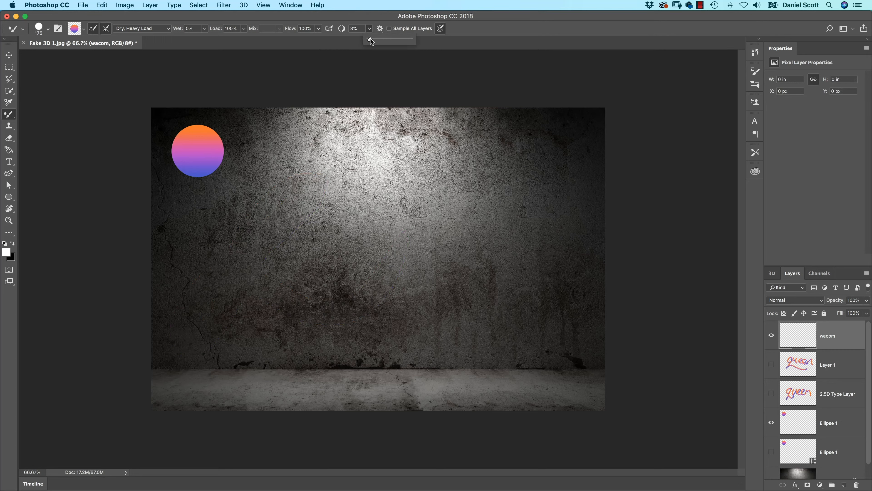
{"action": "left_click", "coordinate": [384, 12]}
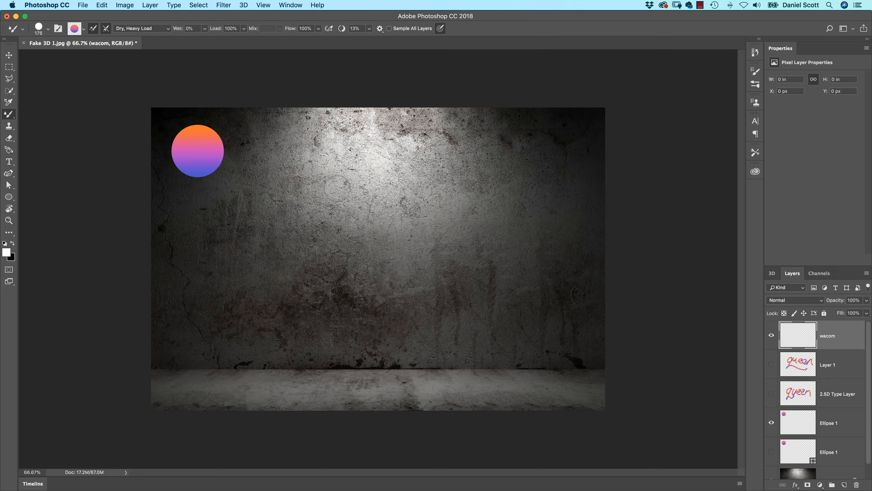
{"action": "mouse_move", "coordinate": [306, 211]}
{"action": "left_mouse_down"}
{"action": "mouse_move", "coordinate": [315, 208]}
{"action": "mouse_move", "coordinate": [241, 249]}
{"action": "mouse_move", "coordinate": [314, 214]}
{"action": "mouse_move", "coordinate": [311, 206]}
{"action": "mouse_move", "coordinate": [302, 220]}
{"action": "mouse_move", "coordinate": [335, 210]}
{"action": "mouse_move", "coordinate": [204, 336]}
{"action": "mouse_move", "coordinate": [441, 242]}
{"action": "left_mouse_up"}
{"action": "key", "text": "super+z"}
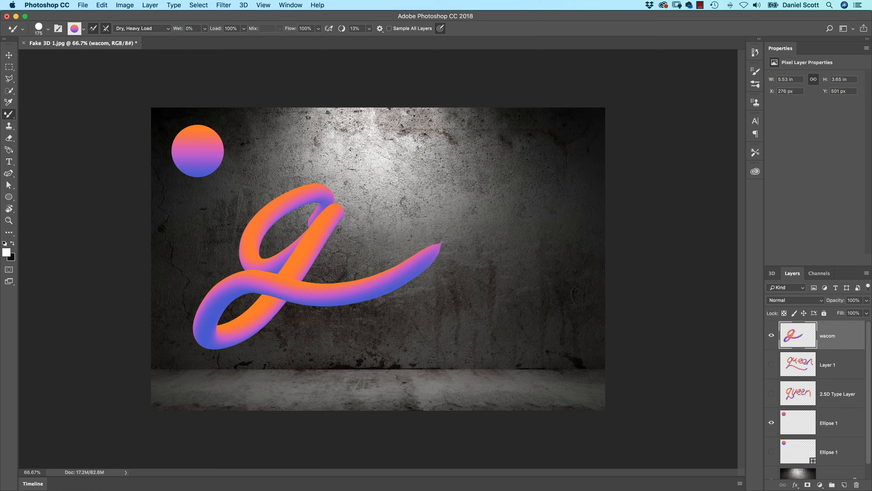
{"action": "mouse_move", "coordinate": [384, 236]}
{"action": "left_mouse_down"}
{"action": "mouse_move", "coordinate": [504, 196]}
{"action": "mouse_move", "coordinate": [423, 347]}
{"action": "mouse_move", "coordinate": [528, 273]}
{"action": "mouse_move", "coordinate": [491, 311]}
{"action": "left_mouse_up"}
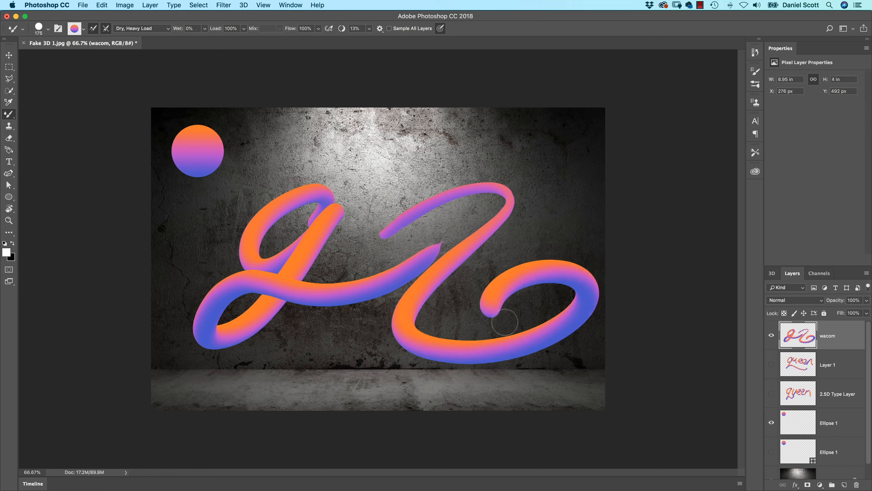
{"action": "key", "text": "super+alt+z"}
{"action": "key", "text": "super+alt+z"}
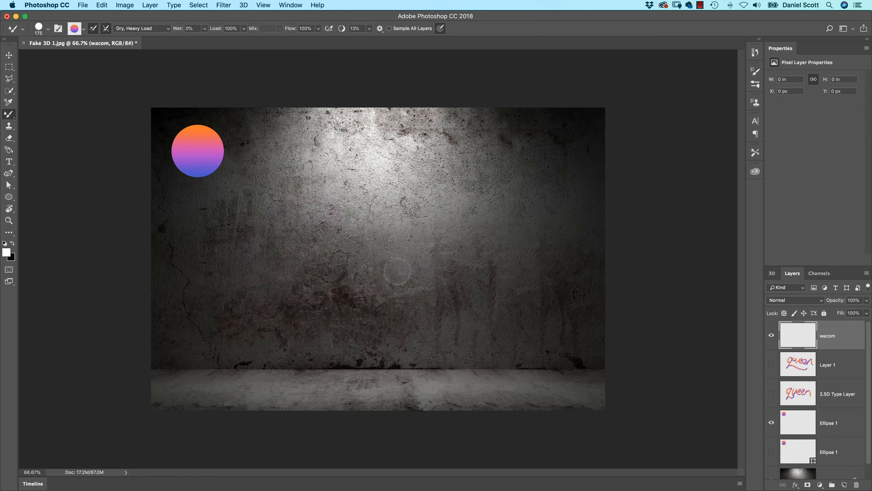
{"action": "mouse_move", "coordinate": [319, 182]}
{"action": "left_mouse_down"}
{"action": "mouse_move", "coordinate": [254, 253]}
{"action": "mouse_move", "coordinate": [314, 209]}
{"action": "mouse_move", "coordinate": [249, 316]}
{"action": "mouse_move", "coordinate": [293, 297]}
{"action": "mouse_move", "coordinate": [378, 289]}
{"action": "left_mouse_up"}
{"action": "key", "text": "super+alt+z"}
Paint the letters "que" with a sweeping underline tail on the wacom layer and move them left to about X 308 px
{"action": "mouse_move", "coordinate": [309, 170]}
{"action": "left_mouse_down"}
{"action": "mouse_move", "coordinate": [313, 216]}
{"action": "mouse_move", "coordinate": [275, 263]}
{"action": "mouse_move", "coordinate": [240, 348]}
{"action": "mouse_move", "coordinate": [483, 318]}
{"action": "mouse_move", "coordinate": [502, 297]}
{"action": "left_mouse_up"}
{"action": "mouse_move", "coordinate": [342, 184]}
{"action": "left_mouse_down"}
{"action": "mouse_move", "coordinate": [335, 195]}
{"action": "mouse_move", "coordinate": [390, 182]}
{"action": "mouse_move", "coordinate": [372, 281]}
{"action": "left_mouse_up"}
{"action": "mouse_move", "coordinate": [395, 237]}
{"action": "left_mouse_down"}
{"action": "mouse_move", "coordinate": [446, 220]}
{"action": "mouse_move", "coordinate": [439, 261]}
{"action": "mouse_move", "coordinate": [542, 197]}
{"action": "mouse_move", "coordinate": [560, 207]}
{"action": "mouse_move", "coordinate": [567, 305]}
{"action": "mouse_move", "coordinate": [481, 374]}
{"action": "left_mouse_up"}
{"action": "key", "text": "super+z"}
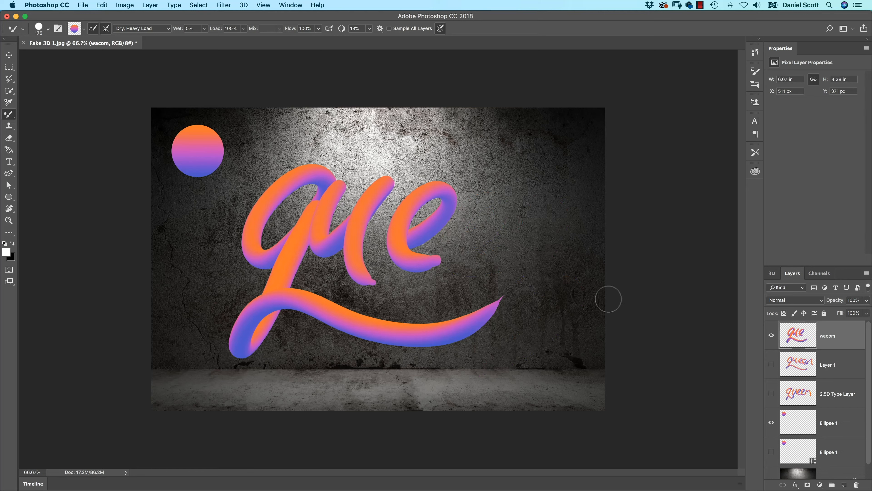
{"action": "key", "text": "v"}
{"action": "left_click_drag", "start_coordinate": [422, 223], "coordinate": [391, 223]}
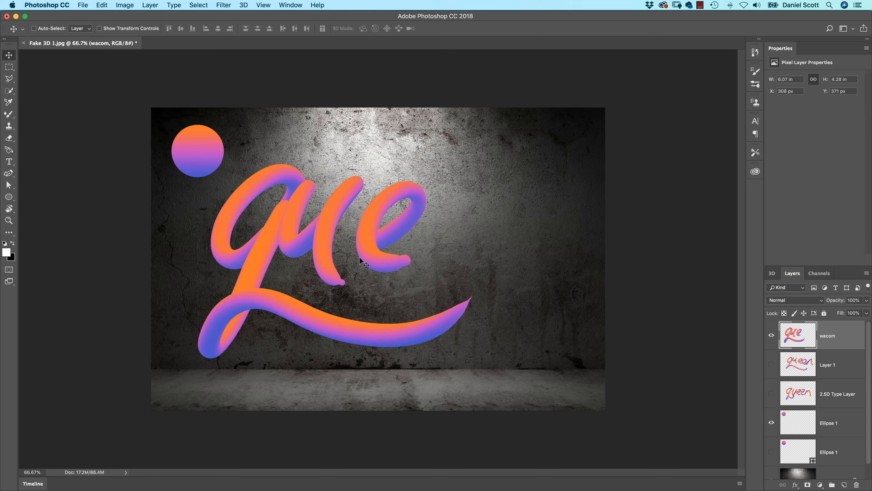
Paint the second e and the n with the mixer brush to complete "queen", redoing the n's arch until its leg sweeps down
{"action": "left_click", "coordinate": [9, 115]}
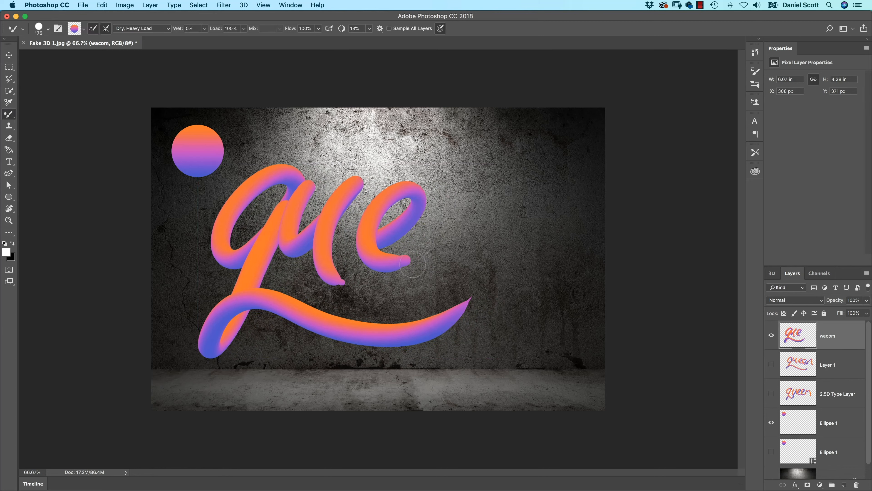
{"action": "mouse_move", "coordinate": [439, 227]}
{"action": "left_mouse_down"}
{"action": "mouse_move", "coordinate": [496, 191]}
{"action": "mouse_move", "coordinate": [418, 246]}
{"action": "mouse_move", "coordinate": [473, 256]}
{"action": "left_mouse_up"}
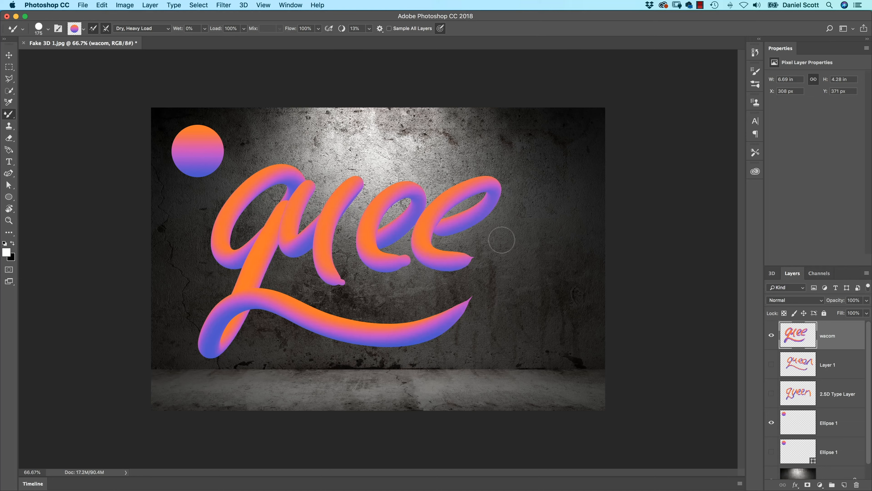
{"action": "left_click_drag", "start_coordinate": [503, 205], "coordinate": [470, 275]}
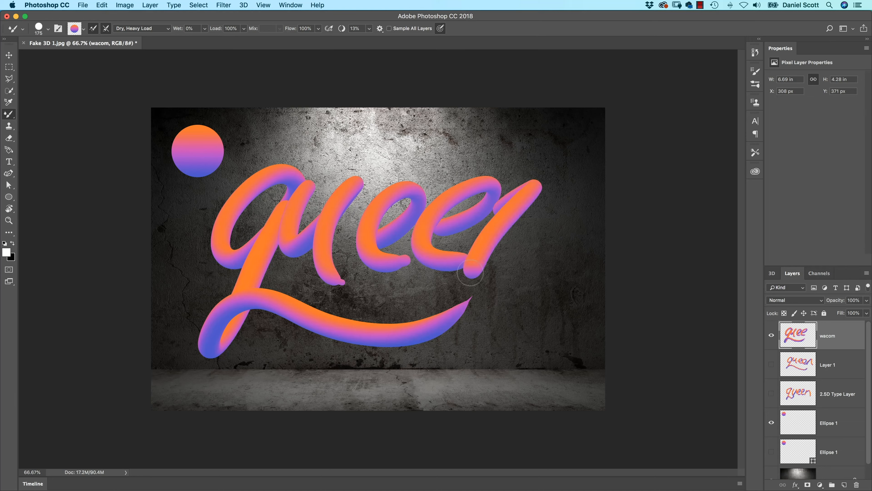
{"action": "mouse_move", "coordinate": [500, 223]}
{"action": "left_mouse_down"}
{"action": "mouse_move", "coordinate": [553, 204]}
{"action": "mouse_move", "coordinate": [558, 274]}
{"action": "mouse_move", "coordinate": [493, 347]}
{"action": "left_mouse_up"}
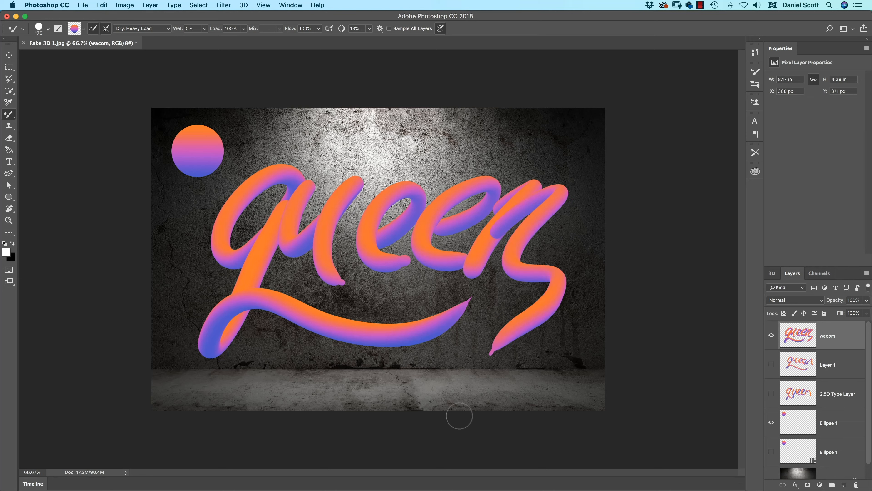
{"action": "key", "text": "super+z"}
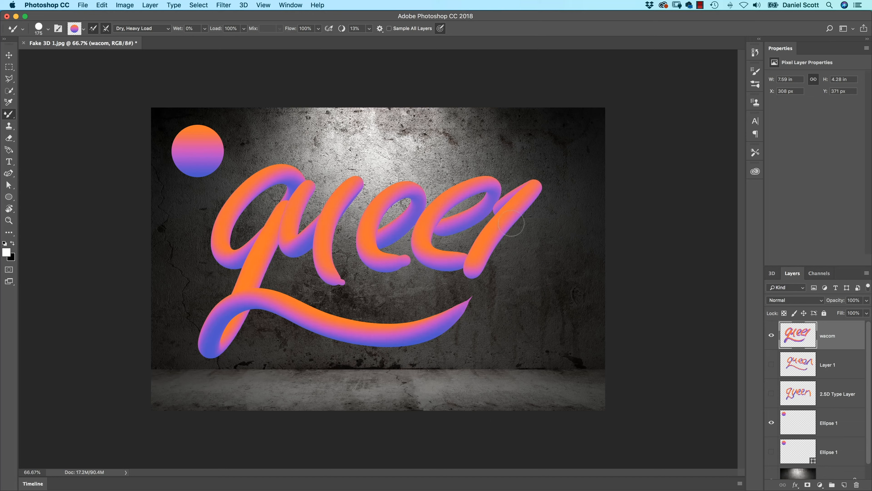
{"action": "left_click_drag", "start_coordinate": [511, 215], "coordinate": [517, 312]}
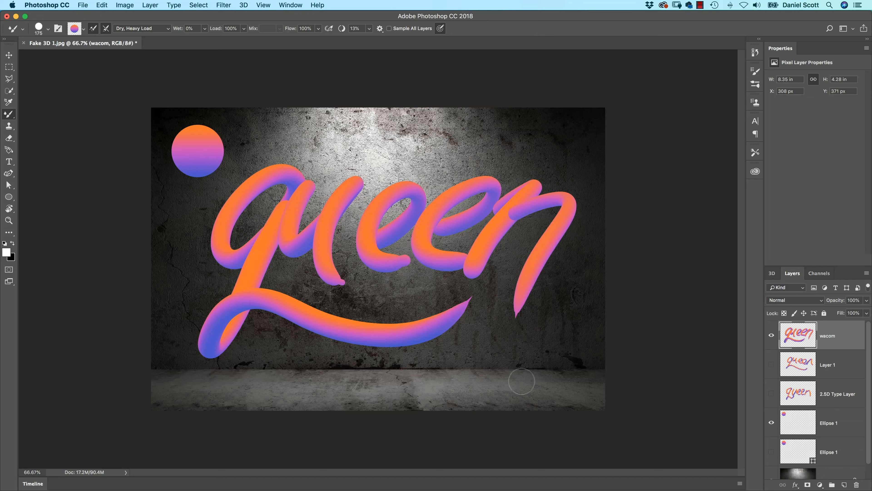
{"action": "key", "text": "super+z"}
{"action": "left_click_drag", "start_coordinate": [513, 228], "coordinate": [542, 364]}
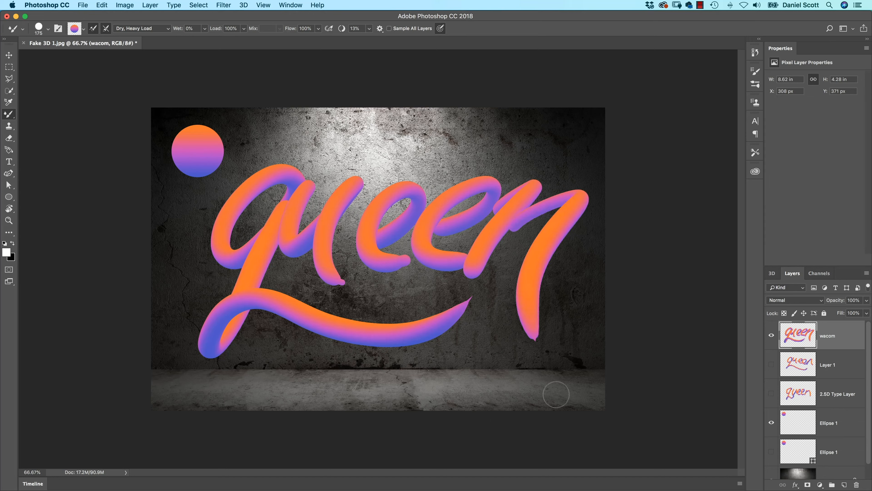
{"action": "key", "text": "super+z"}
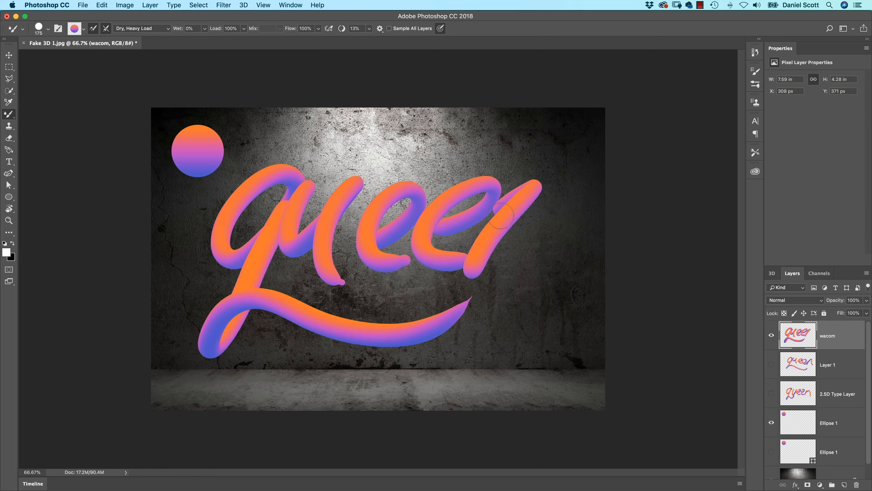
{"action": "mouse_move", "coordinate": [496, 224]}
{"action": "left_mouse_down"}
{"action": "mouse_move", "coordinate": [568, 187]}
{"action": "mouse_move", "coordinate": [511, 294]}
{"action": "mouse_move", "coordinate": [530, 347]}
{"action": "left_mouse_up"}
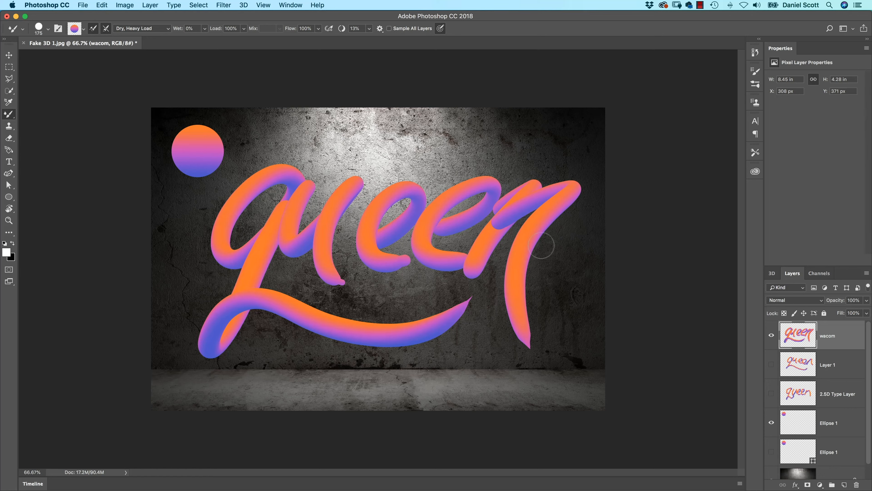
Paint a dot above a tapered teardrop beside the n, and add short accent strokes above and below the e letters
{"action": "left_click_drag", "start_coordinate": [565, 230], "coordinate": [542, 288]}
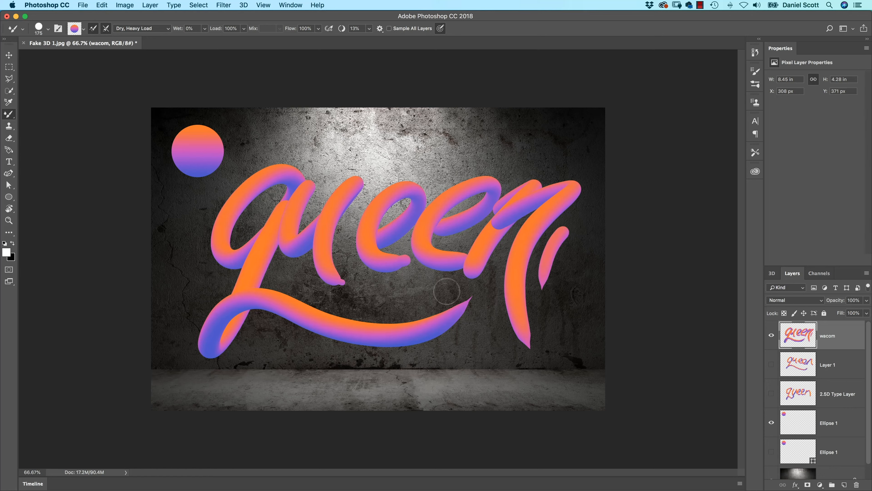
{"action": "key", "text": "super+z"}
{"action": "left_click_drag", "start_coordinate": [553, 244], "coordinate": [544, 294]}
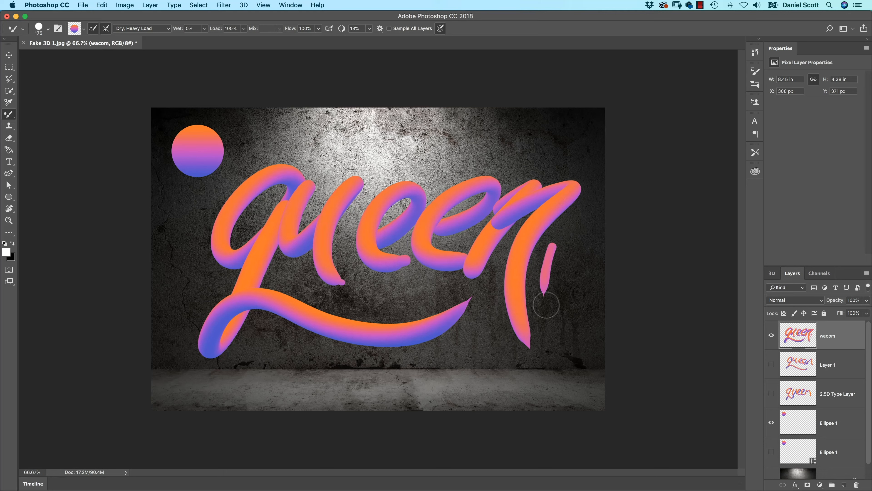
{"action": "key", "text": "super+z"}
{"action": "left_click", "coordinate": [550, 248]}
{"action": "left_click_drag", "start_coordinate": [544, 266], "coordinate": [545, 309]}
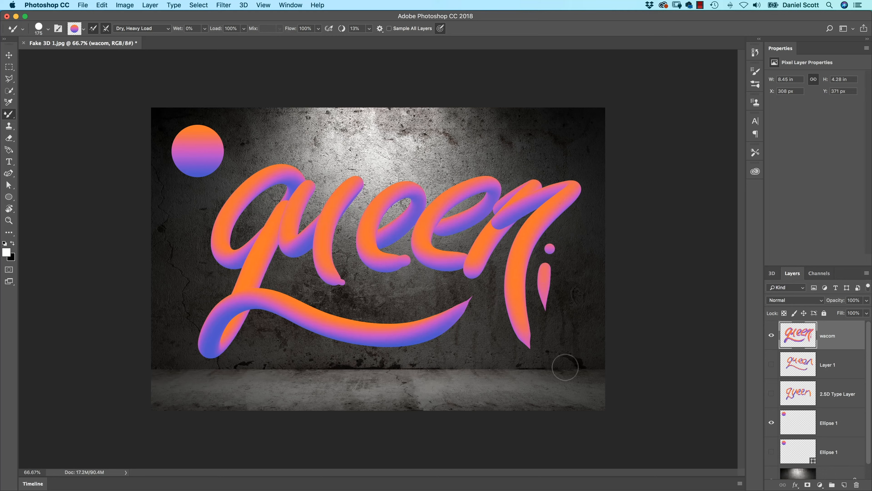
{"action": "left_click_drag", "start_coordinate": [361, 299], "coordinate": [435, 288]}
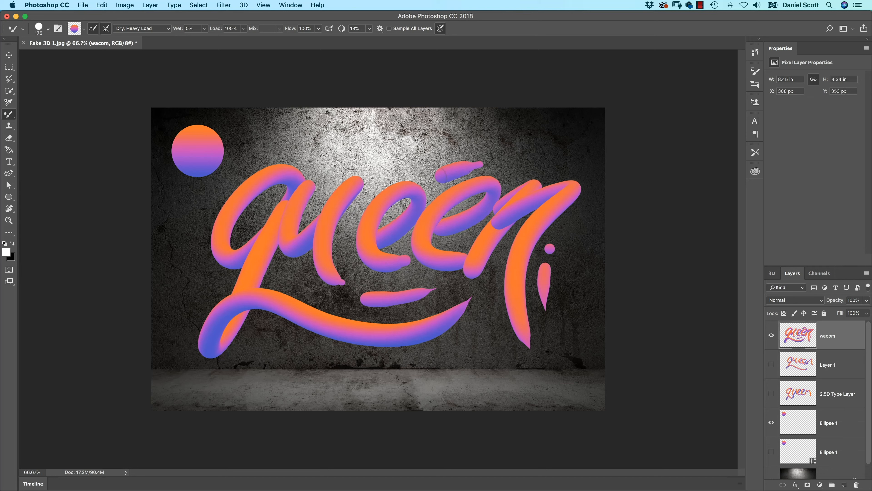
Undo the accent strokes, dot and teardrop, and paint small dots below the n's leg and beside the u's foot
{"action": "key", "text": "super+z"}
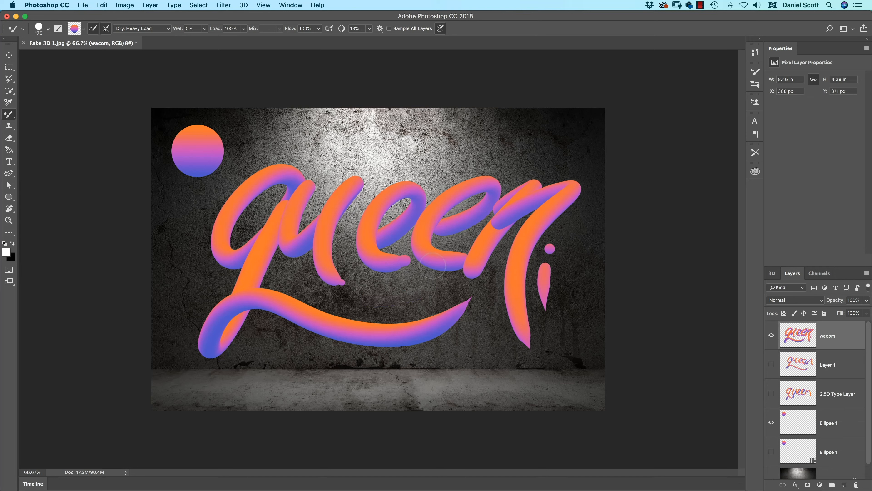
{"action": "key", "text": "super+alt+z"}
{"action": "key", "text": "super+alt+z"}
{"action": "left_click", "coordinate": [538, 362]}
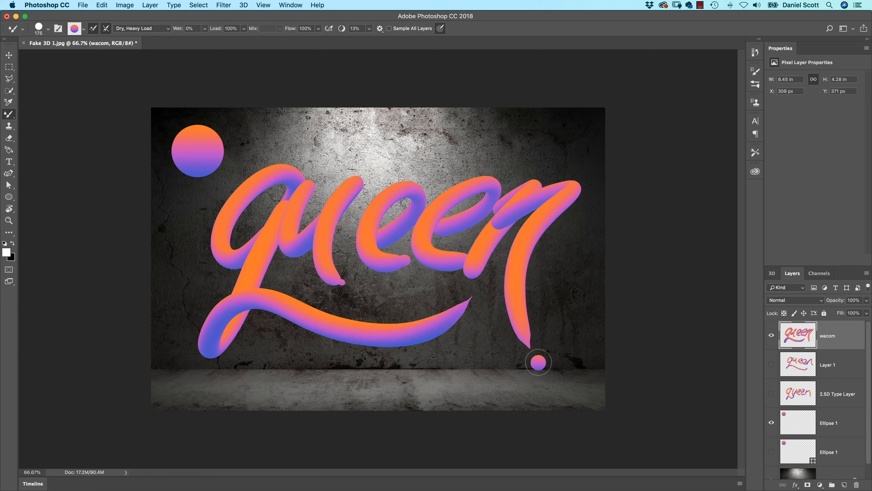
{"action": "left_click", "coordinate": [358, 289]}
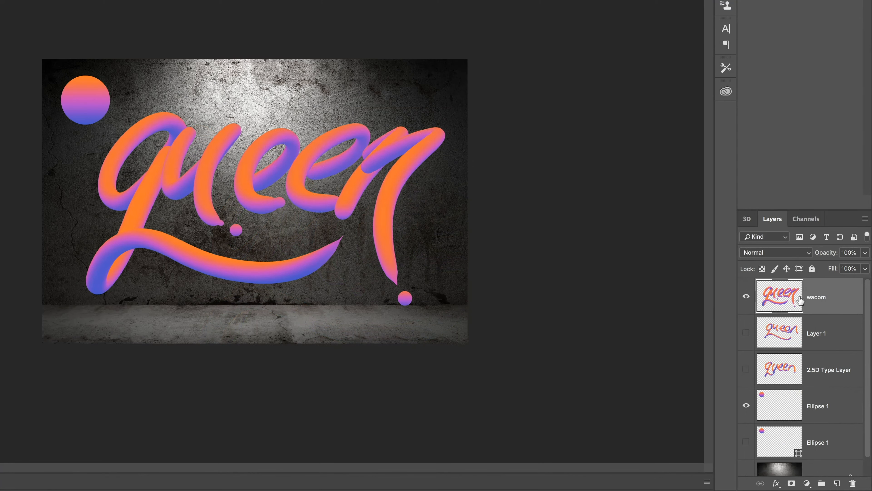
Add a drop shadow to the wacom layer and separate the effect onto its own layer
{"action": "left_click", "coordinate": [776, 483]}
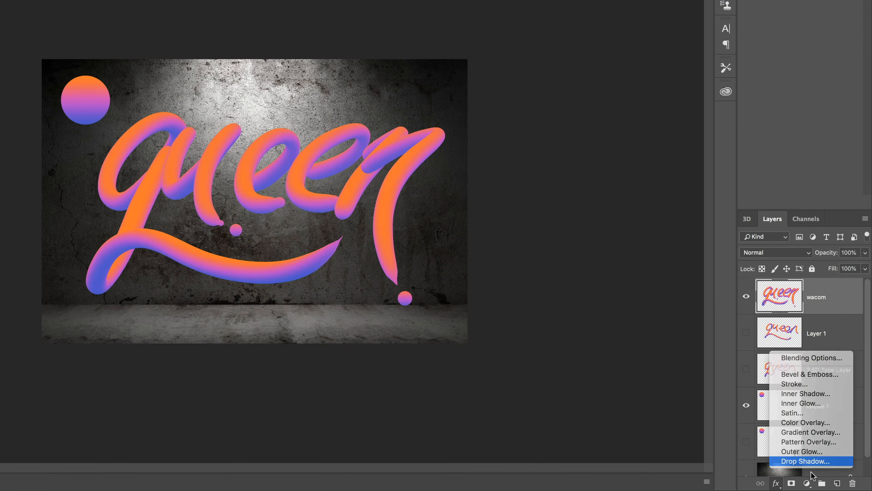
{"action": "left_click", "coordinate": [806, 462]}
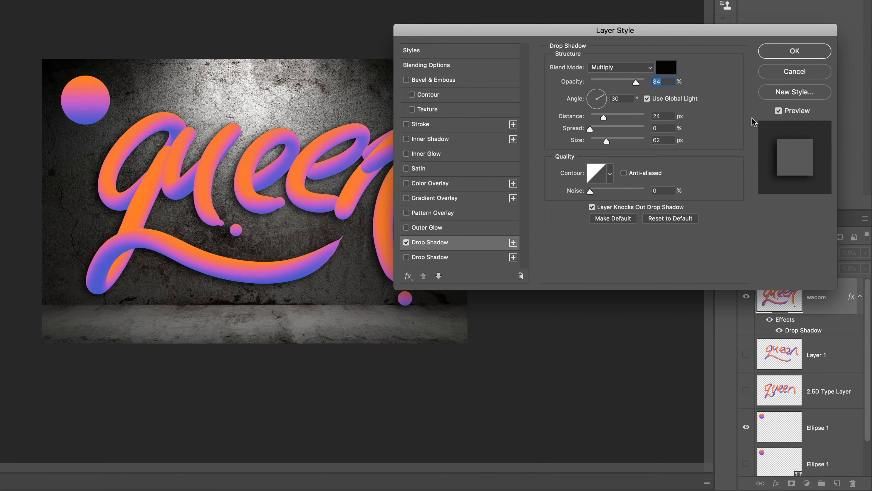
{"action": "left_click", "coordinate": [796, 51]}
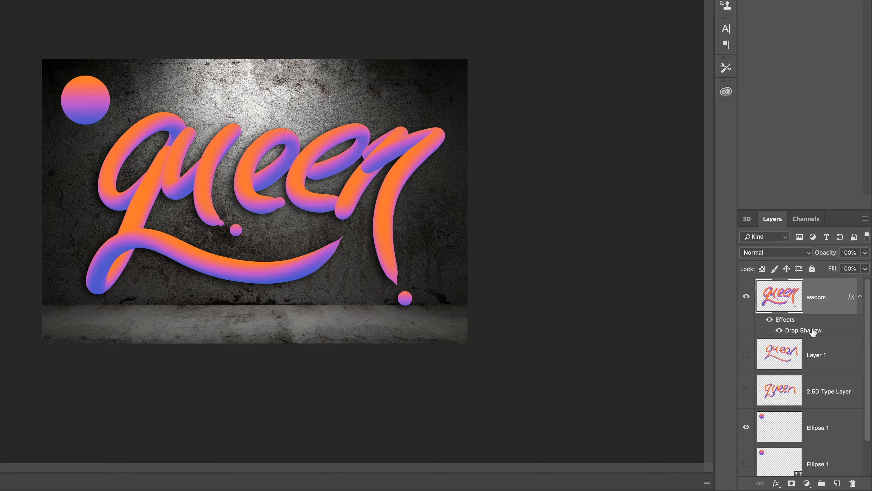
{"action": "right_click", "coordinate": [797, 334]}
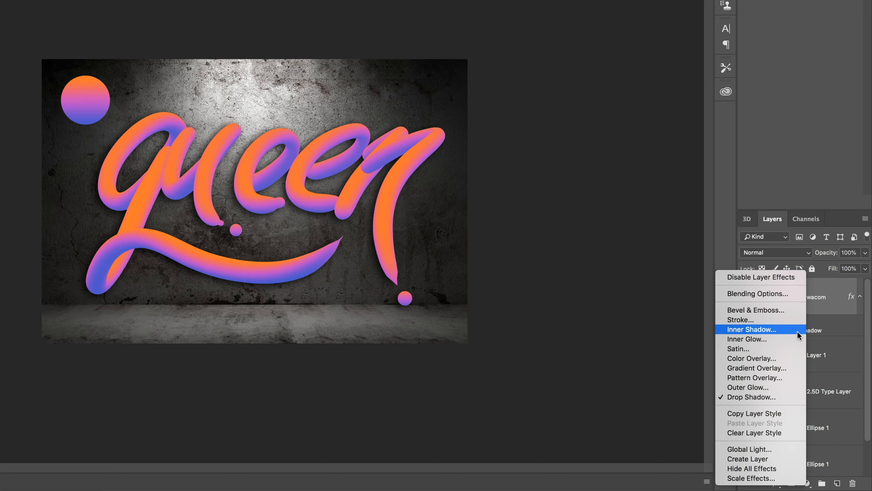
{"action": "left_click", "coordinate": [768, 459]}
{"action": "left_click", "coordinate": [430, 91]}
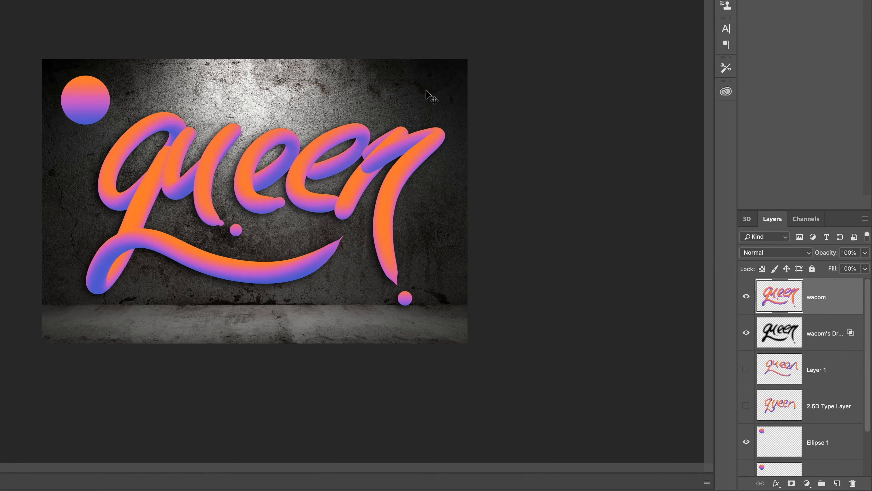
Offset the separated shadow slightly downward, and cut its lower part onto a new layer moved down toward the floor
{"action": "left_click", "coordinate": [819, 340]}
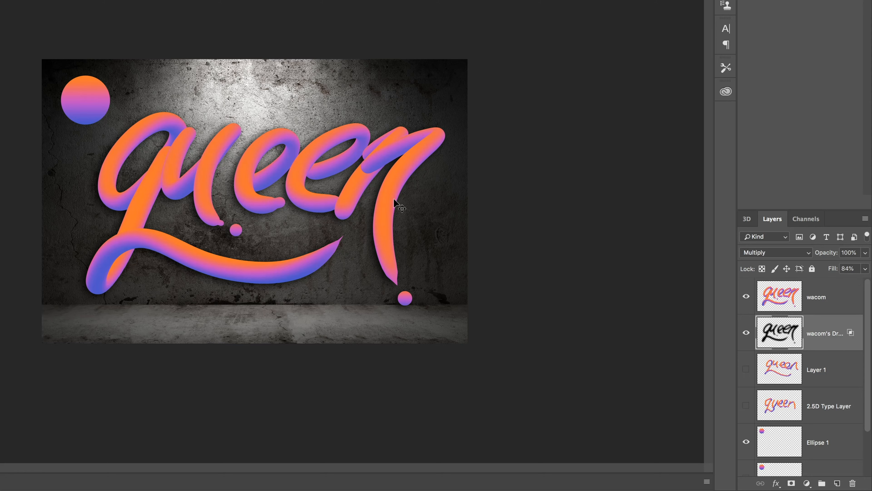
{"action": "mouse_move", "coordinate": [399, 205]}
{"action": "left_mouse_down"}
{"action": "mouse_move", "coordinate": [419, 230]}
{"action": "mouse_move", "coordinate": [399, 209]}
{"action": "mouse_move", "coordinate": [403, 192]}
{"action": "mouse_move", "coordinate": [412, 202]}
{"action": "mouse_move", "coordinate": [395, 343]}
{"action": "mouse_move", "coordinate": [393, 199]}
{"action": "mouse_move", "coordinate": [397, 209]}
{"action": "left_mouse_up"}
{"action": "key", "text": "m"}
{"action": "left_click_drag", "start_coordinate": [445, 329], "coordinate": [42, 217]}
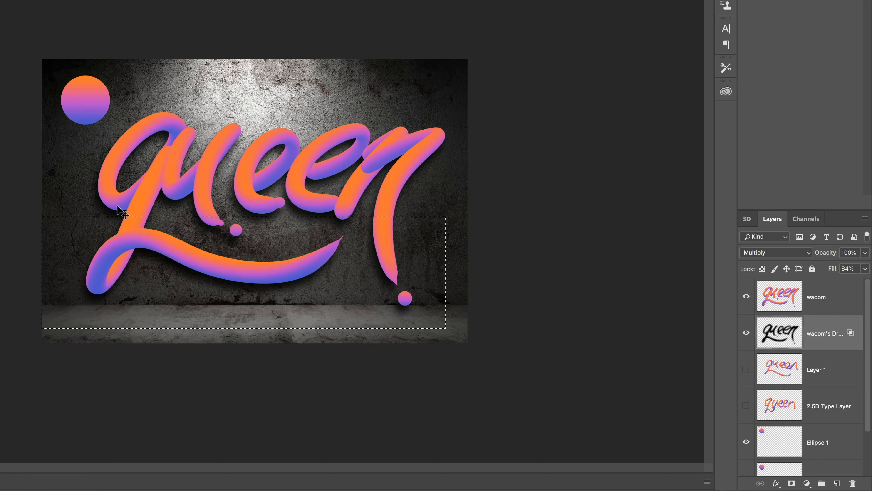
{"action": "key", "text": "Delete"}
{"action": "key", "text": "ctrl+d"}
{"action": "key", "text": "super+v"}
{"action": "left_click_drag", "start_coordinate": [282, 164], "coordinate": [278, 280]}
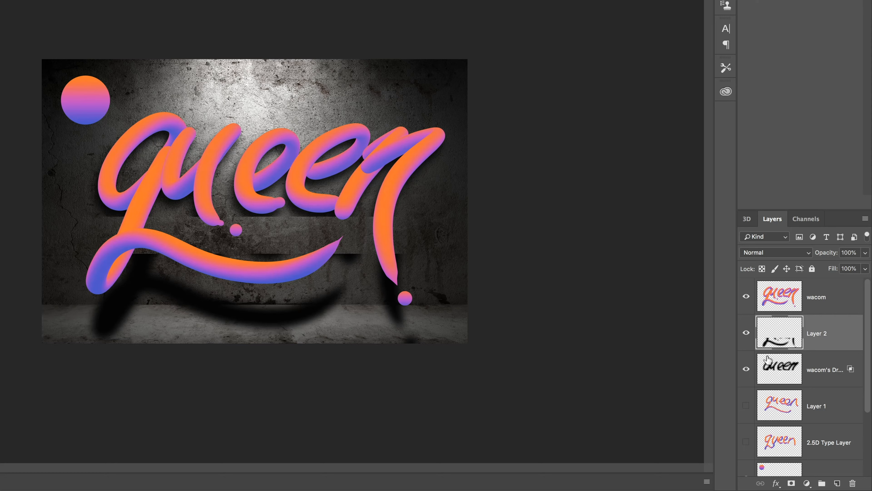
With Layer 2 hidden, move the wall shadow down to the floor line, and show Layer 2 again to align its top edge there
{"action": "left_click", "coordinate": [819, 373]}
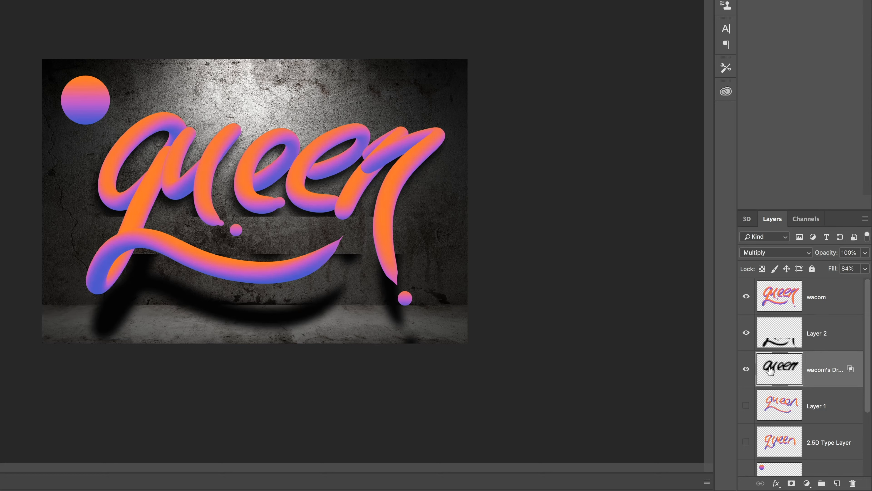
{"action": "left_click", "coordinate": [746, 333]}
{"action": "left_click_drag", "start_coordinate": [396, 226], "coordinate": [368, 290]}
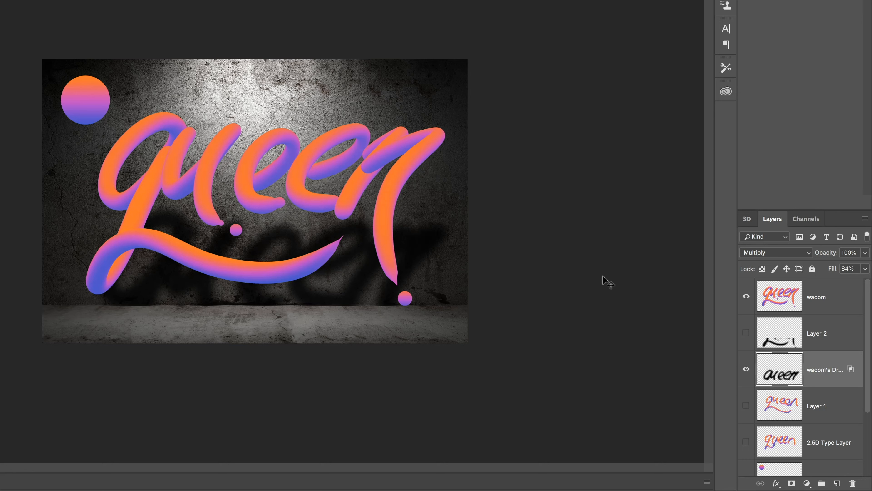
{"action": "left_click", "coordinate": [796, 340]}
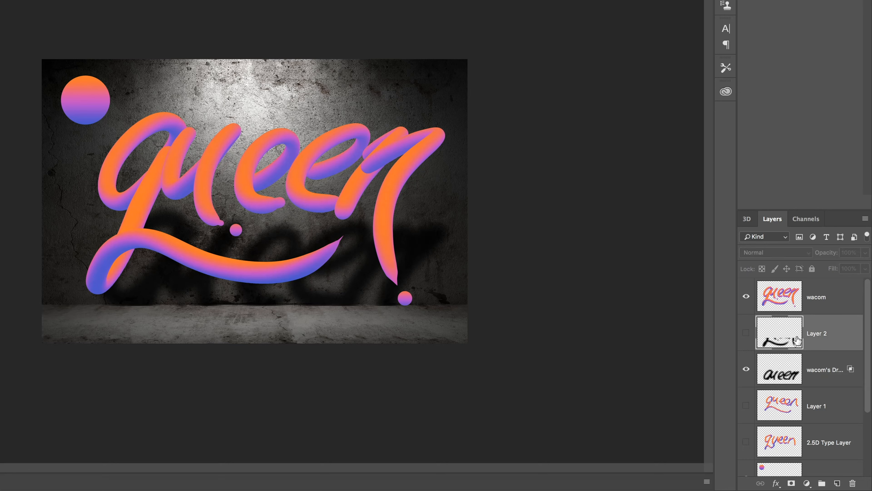
{"action": "left_click", "coordinate": [746, 332]}
{"action": "left_click_drag", "start_coordinate": [374, 206], "coordinate": [379, 242]}
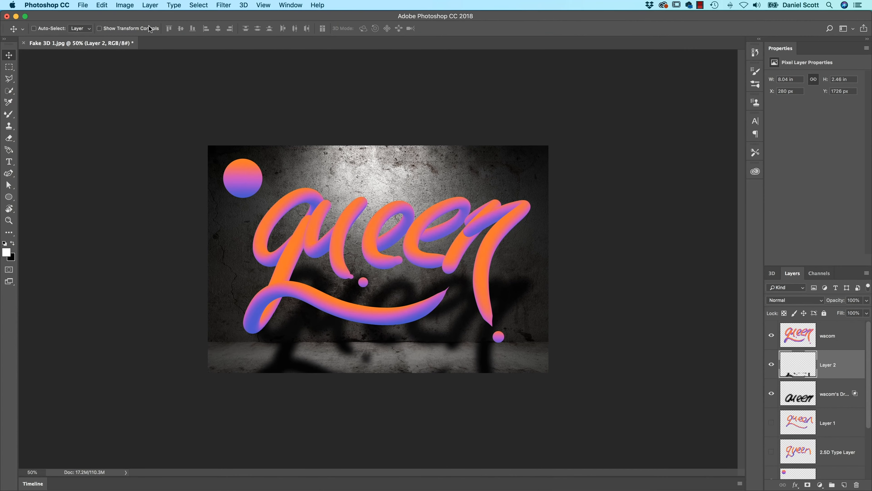
Apply a Perspective transform to Layer 2, flaring the floor shadow to about 16.8 in wide, and nudge it to line up with the wall shadow
{"action": "left_click", "coordinate": [102, 5]}
{"action": "mouse_move", "coordinate": [171, 206]}
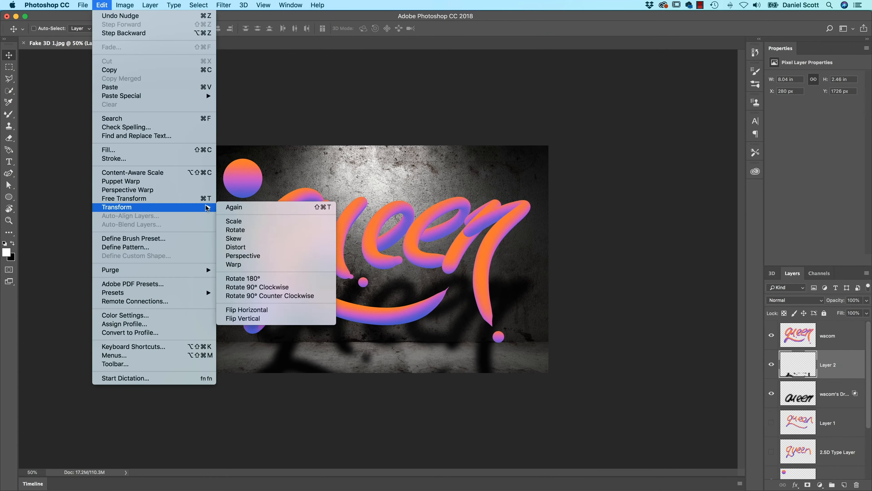
{"action": "left_click", "coordinate": [280, 261]}
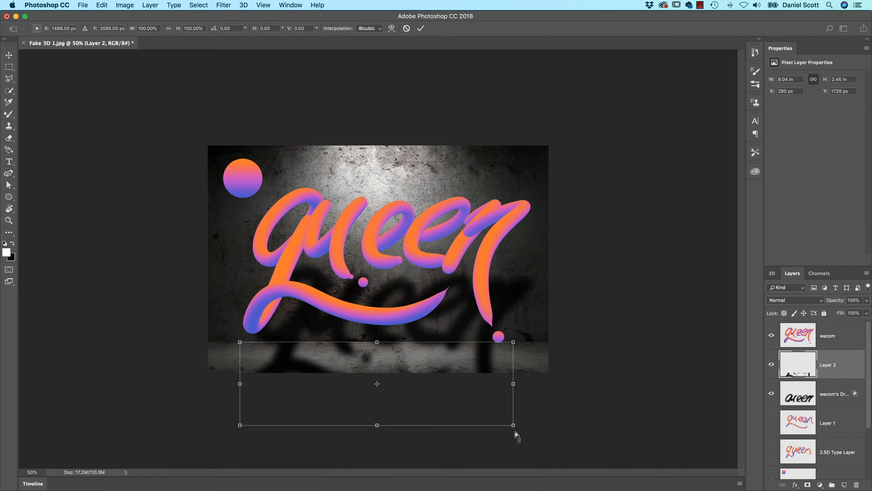
{"action": "left_click_drag", "start_coordinate": [516, 429], "coordinate": [697, 425]}
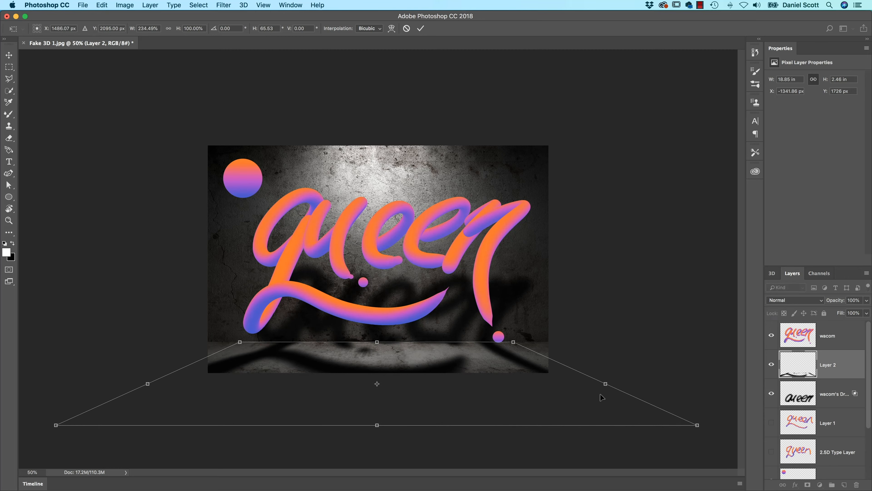
{"action": "left_click_drag", "start_coordinate": [240, 344], "coordinate": [228, 345]}
{"action": "key", "text": "Return"}
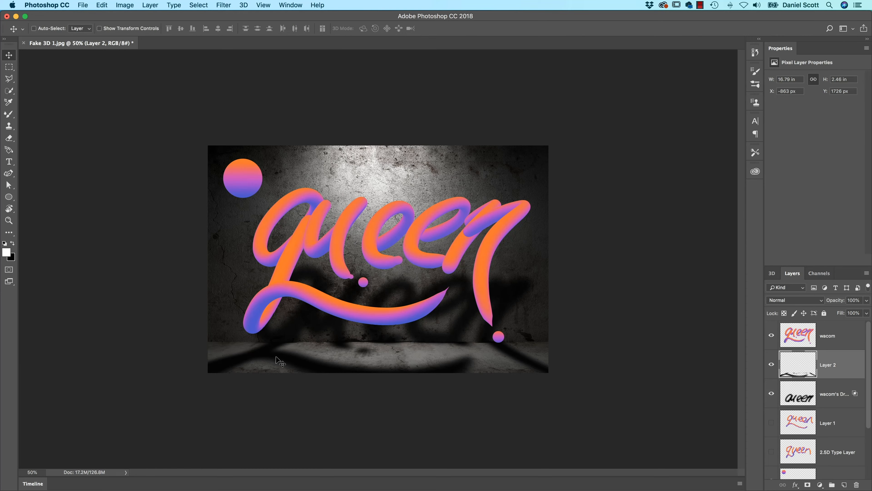
{"action": "left_click_drag", "start_coordinate": [318, 357], "coordinate": [314, 357]}
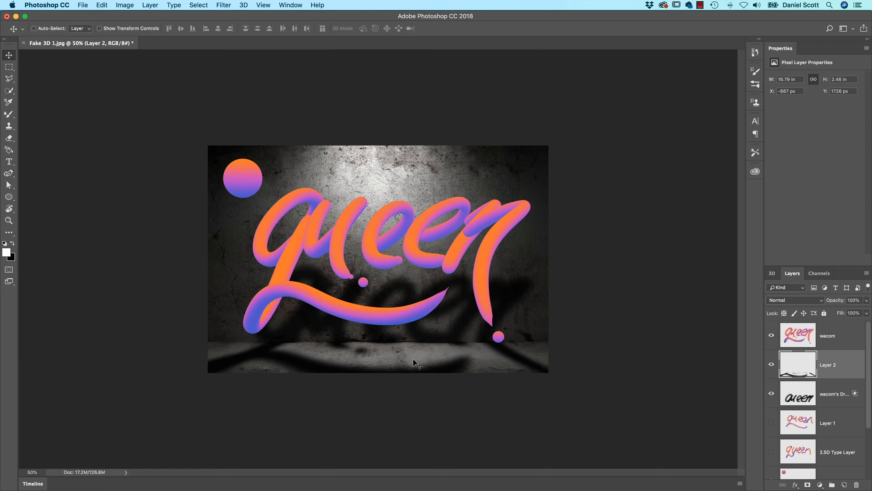
{"action": "left_click_drag", "start_coordinate": [413, 360], "coordinate": [408, 362]}
{"action": "mouse_move", "coordinate": [354, 369]}
{"action": "left_mouse_down"}
{"action": "mouse_move", "coordinate": [366, 363]}
{"action": "mouse_move", "coordinate": [362, 370]}
{"action": "left_mouse_up"}
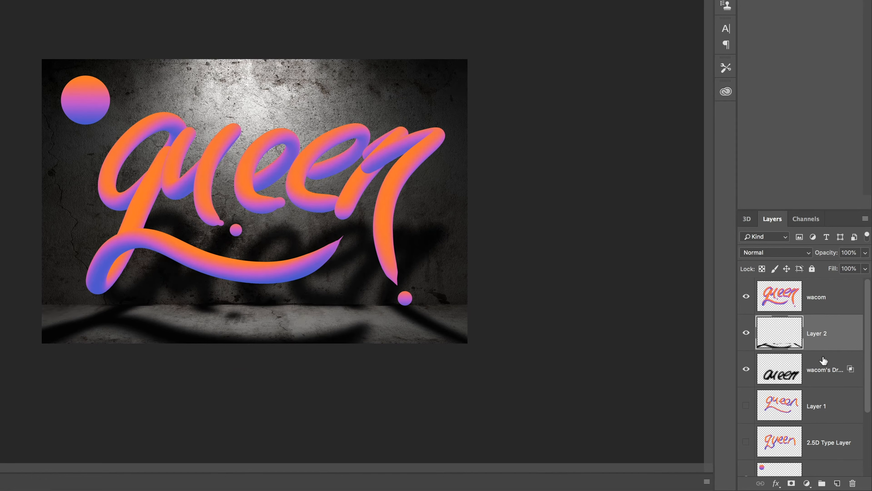
Set the wall shadow layer's blend mode to Soft Light and its opacity to 59%
{"action": "left_click", "coordinate": [825, 365]}
{"action": "left_click", "coordinate": [816, 336]}
{"action": "left_click", "coordinate": [826, 368]}
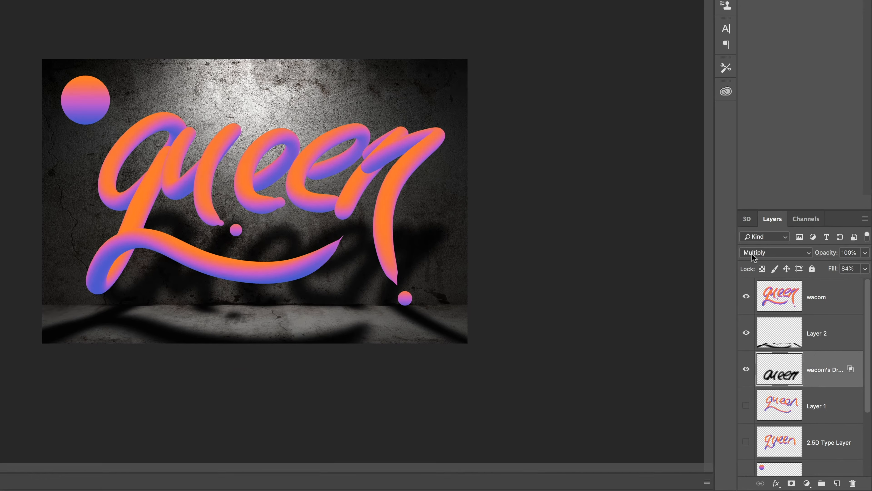
{"action": "scroll", "coordinate": [758, 255], "scroll_direction": "down", "scroll_amount": 6}
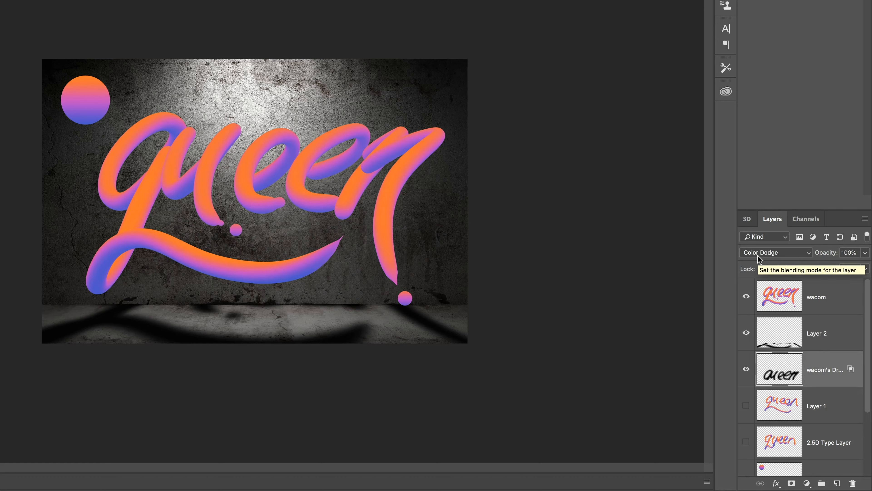
{"action": "scroll", "coordinate": [758, 256], "scroll_direction": "down", "scroll_amount": 6}
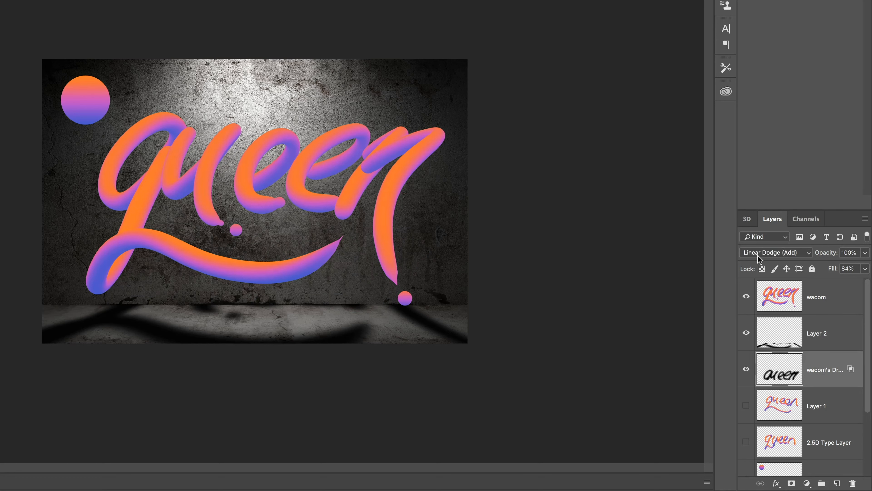
{"action": "scroll", "coordinate": [758, 256], "scroll_direction": "down", "scroll_amount": 1}
{"action": "scroll", "coordinate": [758, 255], "scroll_direction": "up", "scroll_amount": 1}
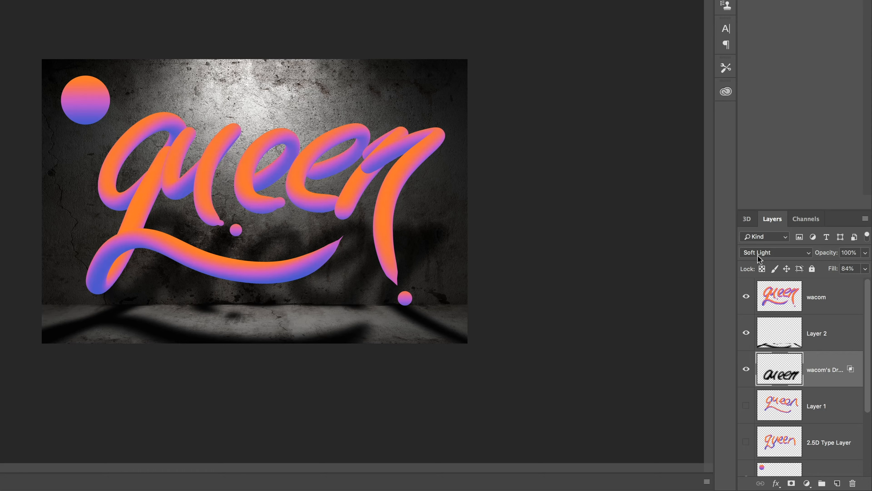
{"action": "left_click", "coordinate": [864, 253]}
{"action": "left_click_drag", "start_coordinate": [863, 266], "coordinate": [842, 266]}
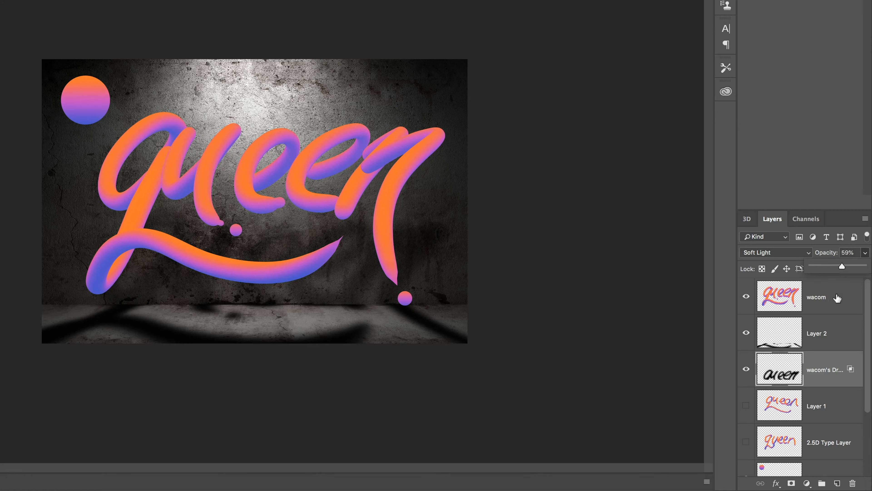
Set the floor shadow on Layer 2 to Soft Light and reduce its opacity
{"action": "left_click", "coordinate": [820, 340]}
{"action": "left_click", "coordinate": [800, 253]}
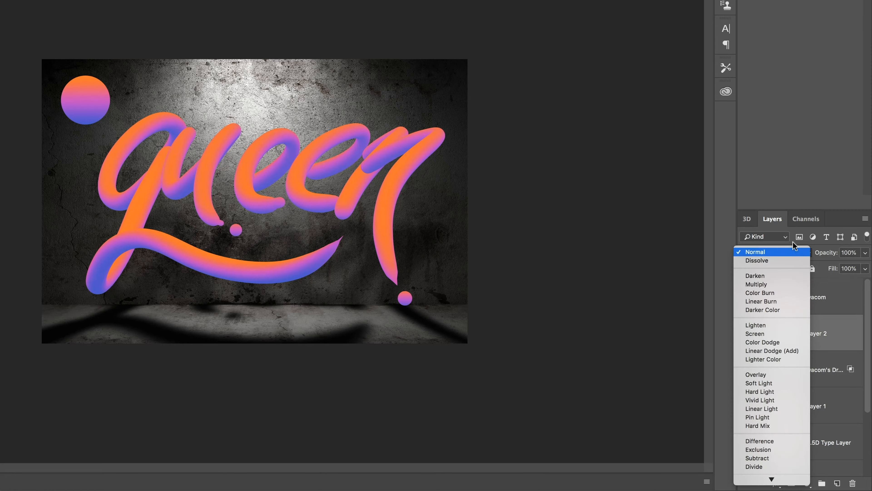
{"action": "left_click", "coordinate": [752, 383]}
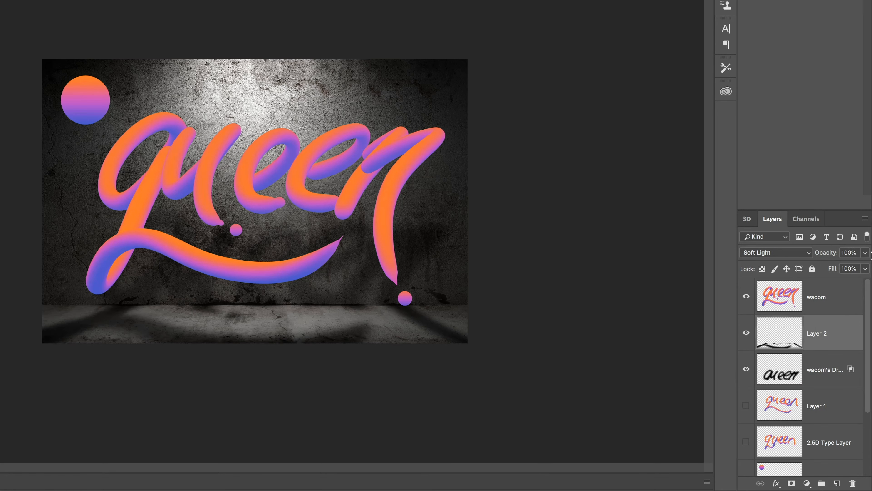
{"action": "left_click", "coordinate": [865, 252]}
{"action": "left_click_drag", "start_coordinate": [864, 266], "coordinate": [840, 266]}
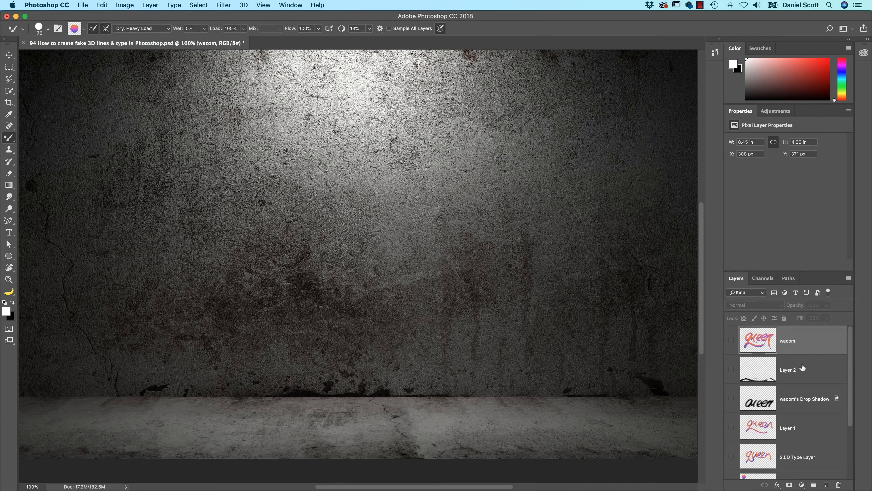
Create a new layer above wacom and name it "3D using Paths"
{"action": "scroll", "coordinate": [802, 368], "scroll_direction": "down", "scroll_amount": 3}
{"action": "scroll", "coordinate": [802, 368], "scroll_direction": "up", "scroll_amount": 3}
{"action": "left_click", "coordinate": [825, 485]}
{"action": "double_click", "coordinate": [792, 341]}
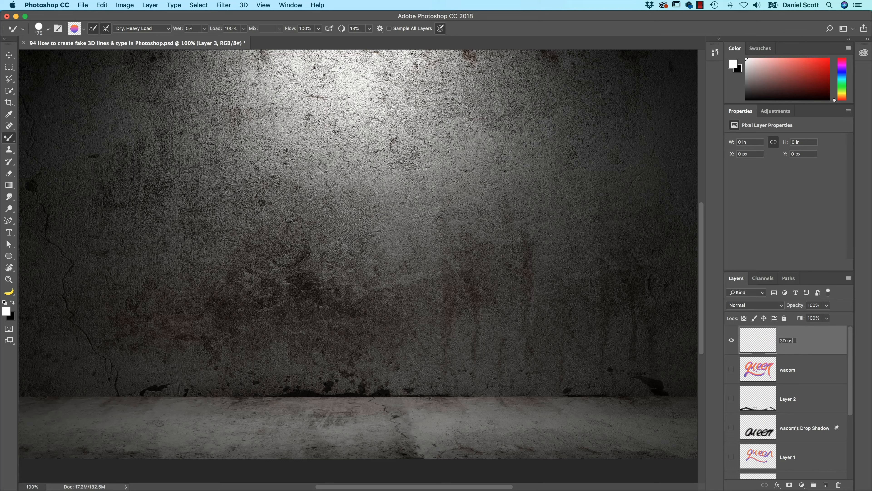
{"action": "type", "text": "3D using Paths"}
{"action": "key", "text": "Return"}
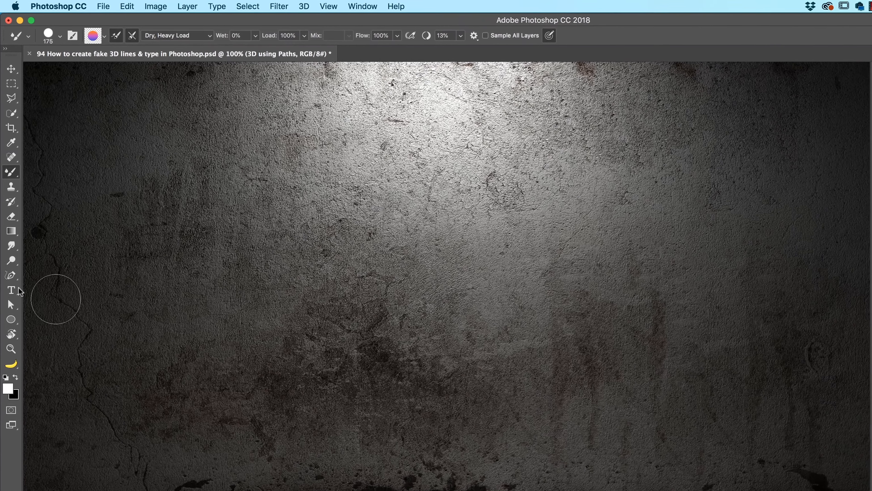
Draw a wavy test path on the wall with the Freeform Pen tool and discard it
{"action": "left_click", "coordinate": [9, 220]}
{"action": "left_click", "coordinate": [11, 276]}
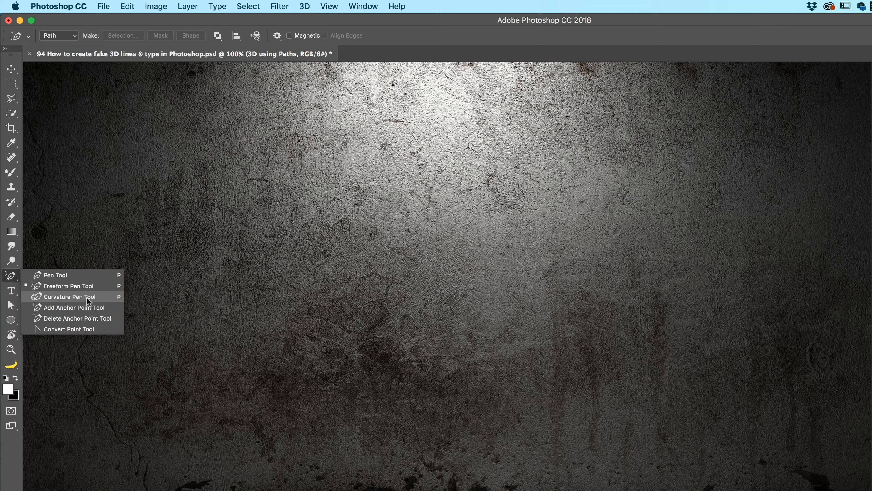
{"action": "left_click", "coordinate": [51, 286]}
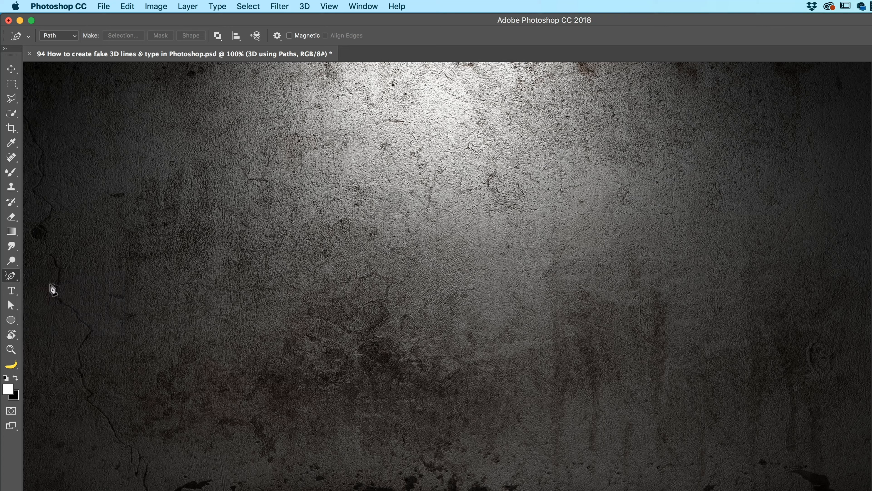
{"action": "mouse_move", "coordinate": [200, 285]}
{"action": "left_mouse_down"}
{"action": "mouse_move", "coordinate": [402, 220]}
{"action": "mouse_move", "coordinate": [405, 372]}
{"action": "mouse_move", "coordinate": [278, 434]}
{"action": "left_mouse_up"}
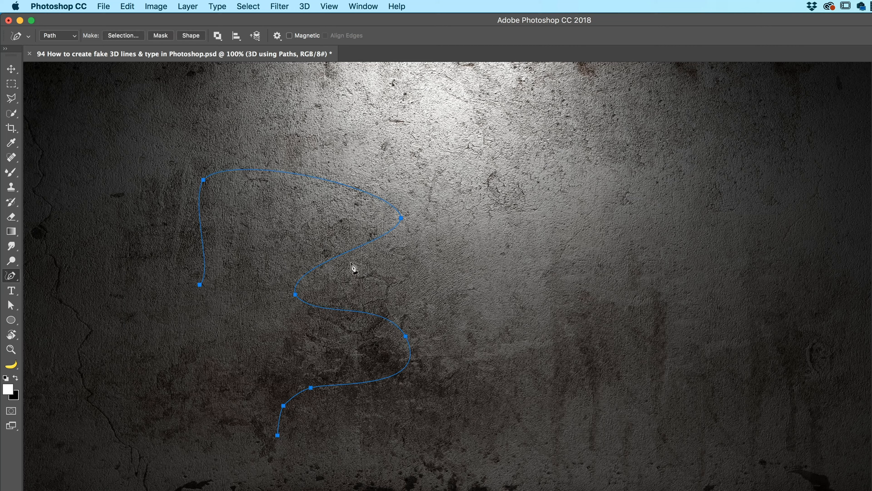
{"action": "key", "text": "Escape"}
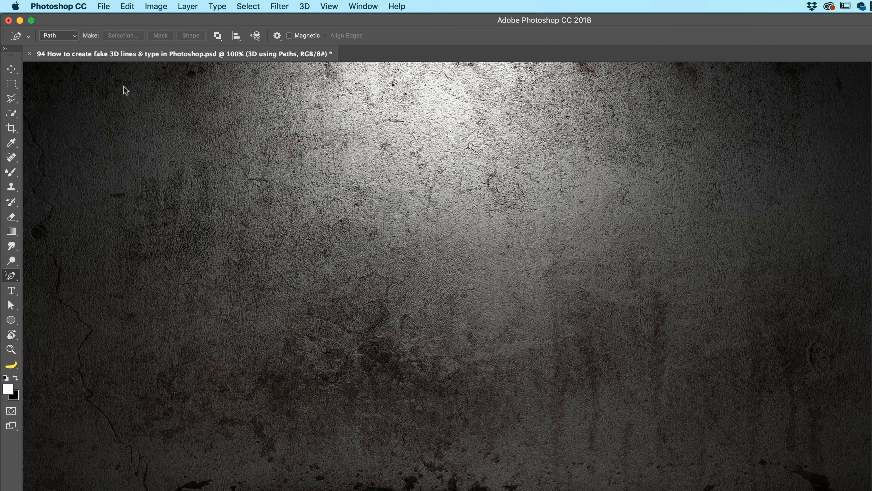
Keep the Freeform Pen tool in Path mode and check its path options
{"action": "left_click", "coordinate": [54, 35]}
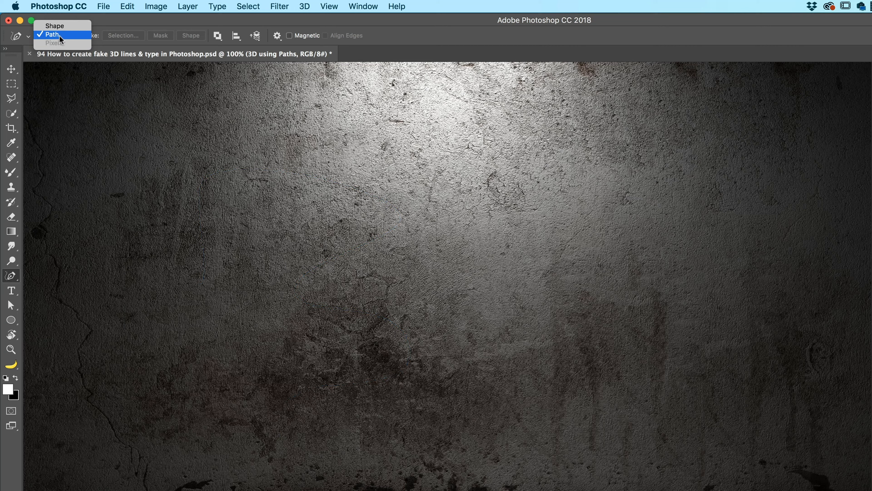
{"action": "left_click", "coordinate": [60, 37]}
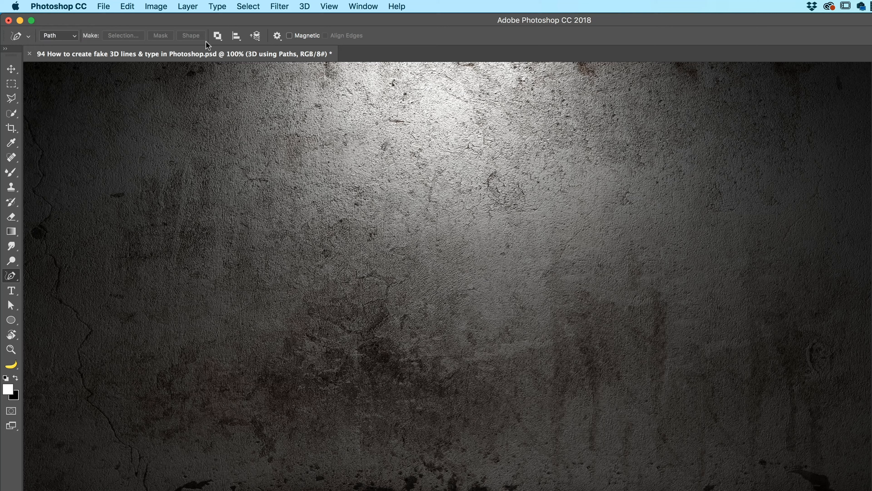
{"action": "left_click", "coordinate": [277, 35]}
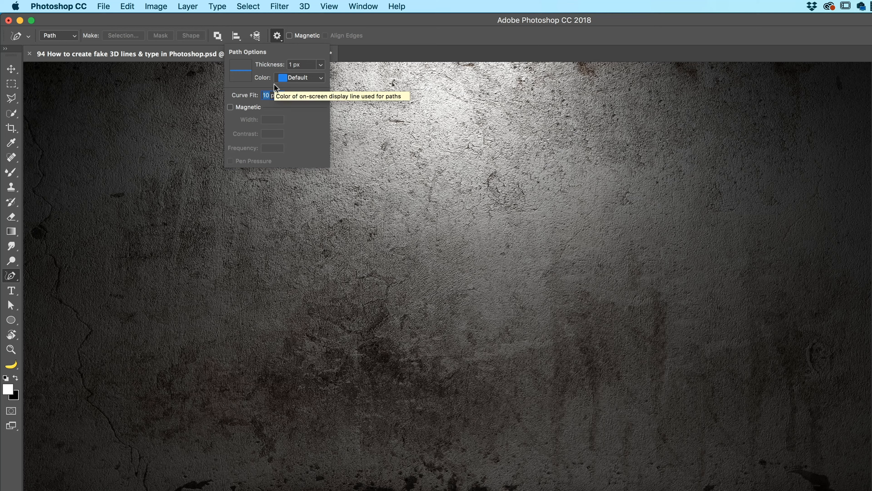
{"action": "left_click", "coordinate": [324, 25]}
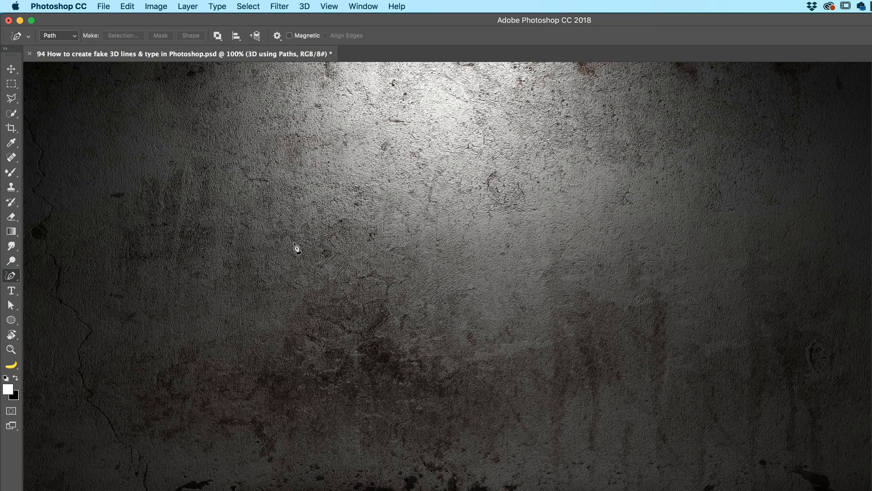
Try several freehand drawings of a large 3 on the wall with the Freeform Pen tool and undo each one
{"action": "mouse_move", "coordinate": [265, 263]}
{"action": "left_mouse_down"}
{"action": "mouse_move", "coordinate": [343, 199]}
{"action": "mouse_move", "coordinate": [320, 262]}
{"action": "mouse_move", "coordinate": [412, 472]}
{"action": "mouse_move", "coordinate": [37, 394]}
{"action": "left_mouse_up"}
{"action": "key", "text": "super+z"}
{"action": "mouse_move", "coordinate": [265, 258]}
{"action": "left_mouse_down"}
{"action": "mouse_move", "coordinate": [331, 191]}
{"action": "mouse_move", "coordinate": [324, 268]}
{"action": "mouse_move", "coordinate": [503, 273]}
{"action": "mouse_move", "coordinate": [416, 462]}
{"action": "mouse_move", "coordinate": [135, 372]}
{"action": "left_mouse_up"}
{"action": "key", "text": "super+z"}
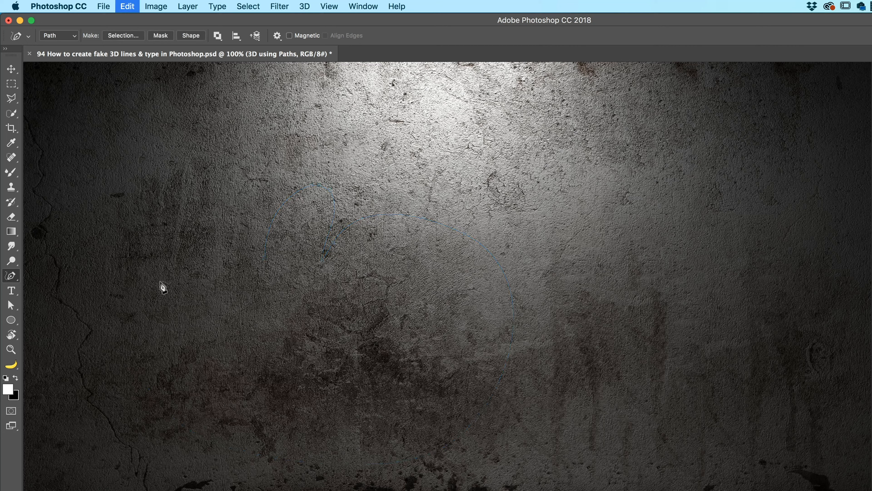
{"action": "mouse_move", "coordinate": [267, 236]}
{"action": "left_mouse_down"}
{"action": "mouse_move", "coordinate": [321, 265]}
{"action": "mouse_move", "coordinate": [276, 415]}
{"action": "mouse_move", "coordinate": [250, 385]}
{"action": "left_mouse_up"}
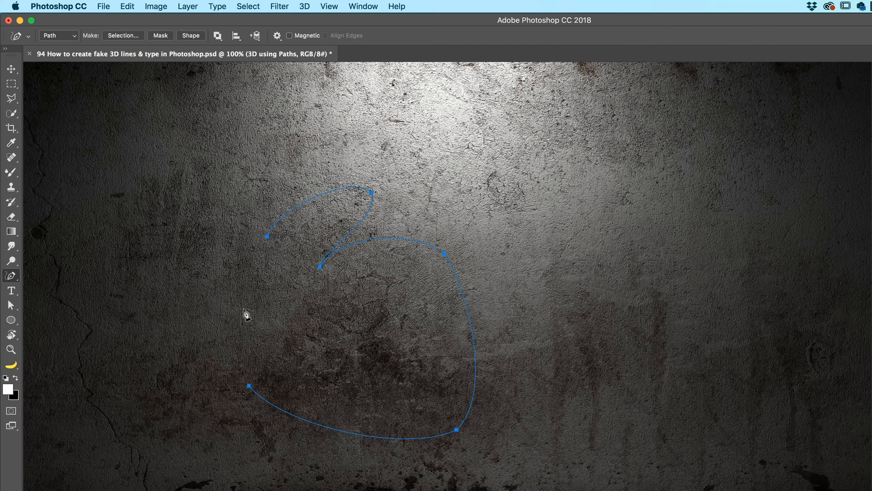
{"action": "key", "text": "super+z"}
{"action": "mouse_move", "coordinate": [261, 251]}
{"action": "left_mouse_down"}
{"action": "mouse_move", "coordinate": [372, 267]}
{"action": "mouse_move", "coordinate": [458, 476]}
{"action": "mouse_move", "coordinate": [206, 414]}
{"action": "left_mouse_up"}
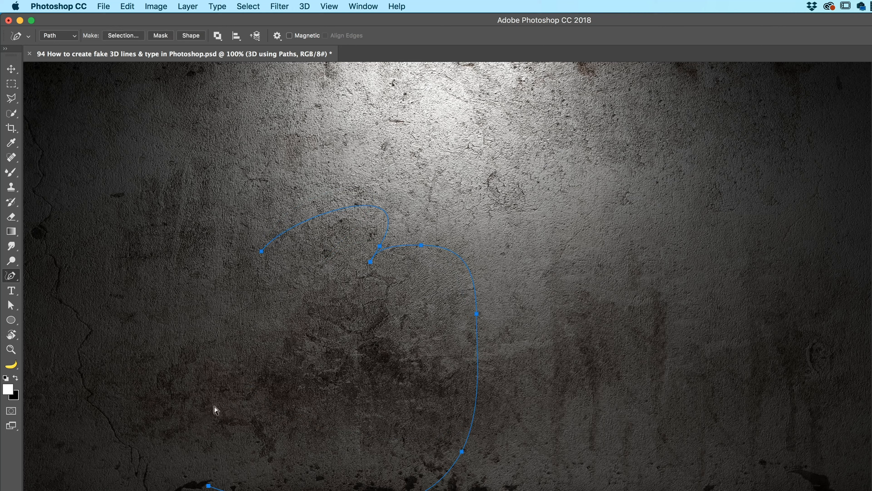
{"action": "key", "text": "super+z"}
{"action": "mouse_move", "coordinate": [284, 256]}
{"action": "left_mouse_down"}
{"action": "mouse_move", "coordinate": [410, 271]}
{"action": "mouse_move", "coordinate": [272, 400]}
{"action": "left_mouse_up"}
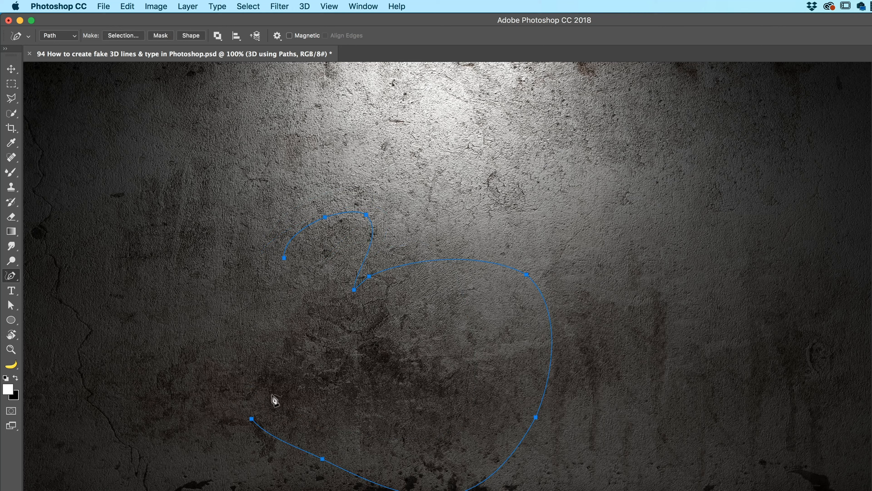
{"action": "key", "text": "super+z"}
Draw a large open 3-shaped path on the wall with the Curvature Pen tool, making its middle point a sharp corner
{"action": "right_click", "coordinate": [14, 277]}
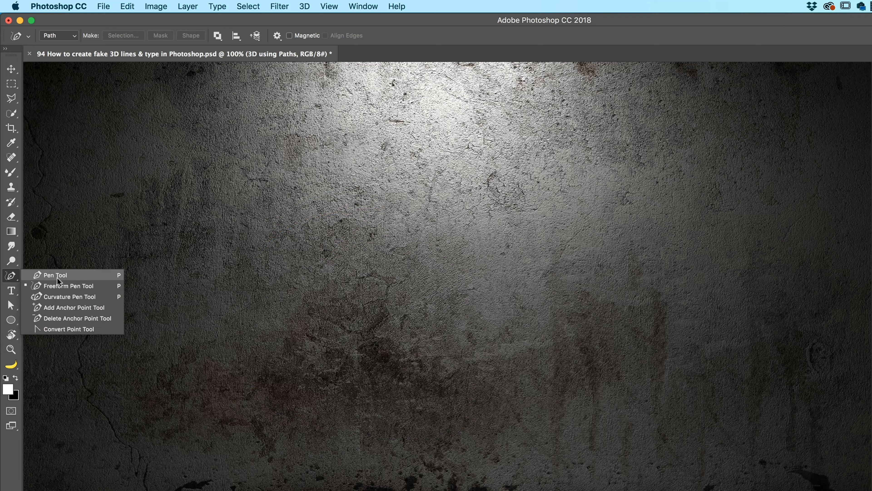
{"action": "left_click", "coordinate": [54, 298]}
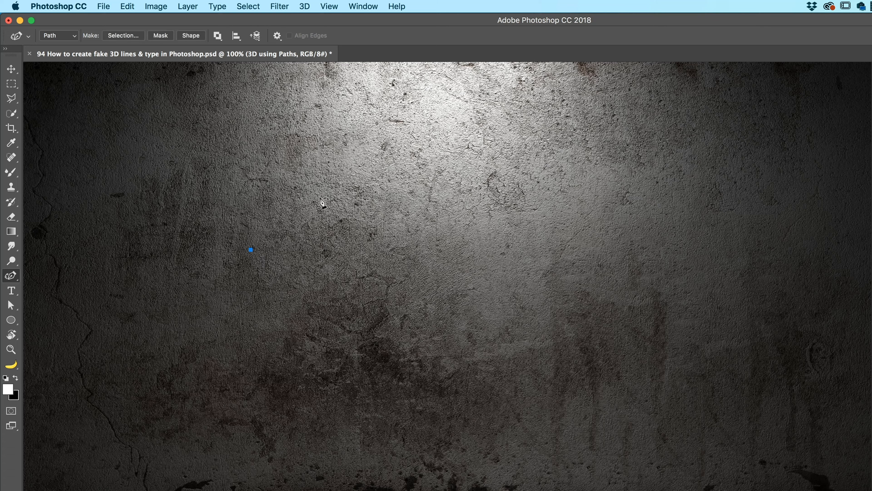
{"action": "left_click", "coordinate": [330, 192]}
{"action": "left_click", "coordinate": [476, 261]}
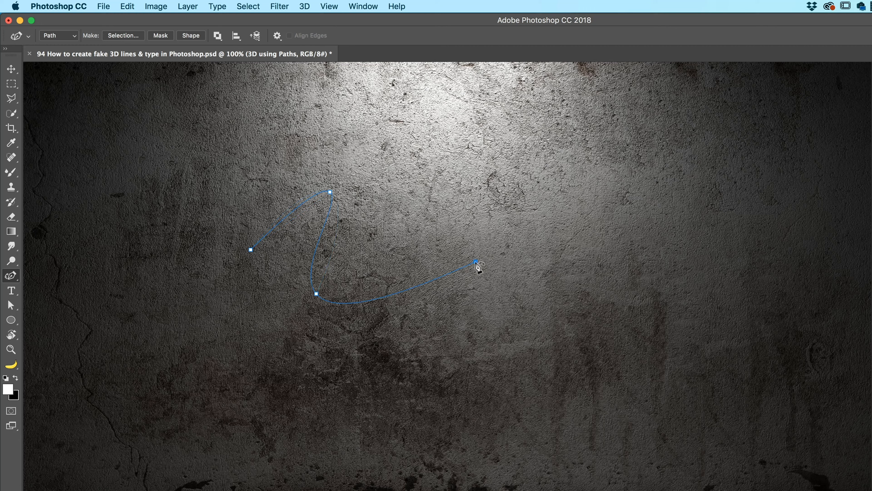
{"action": "left_click", "coordinate": [509, 452]}
{"action": "left_click", "coordinate": [259, 412]}
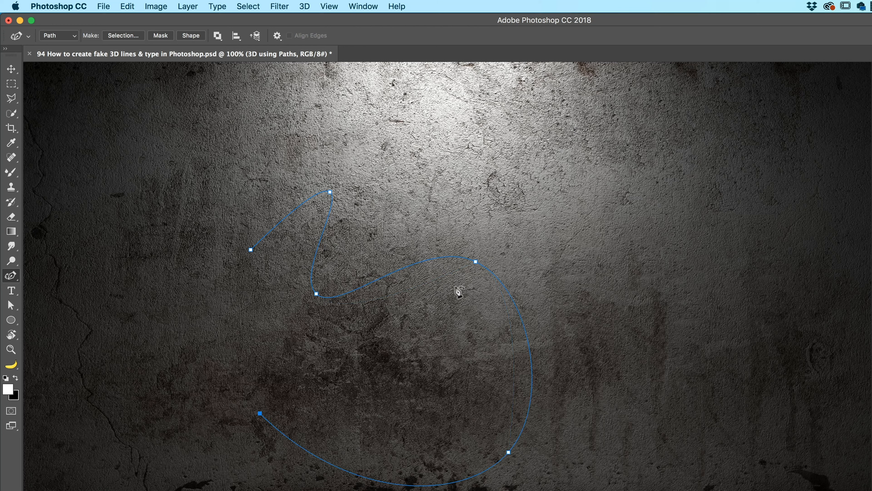
{"action": "double_click", "coordinate": [316, 293]}
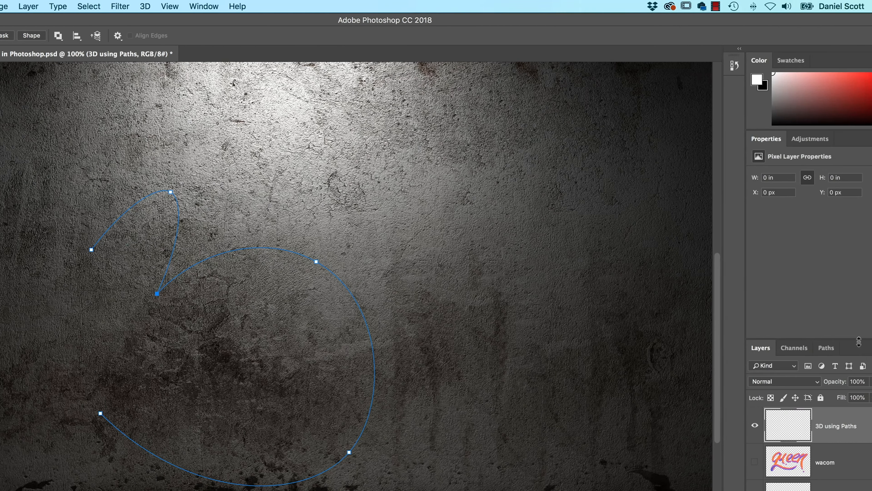
Save the work path under the name "3" and keep it selected
{"action": "left_click", "coordinate": [826, 347]}
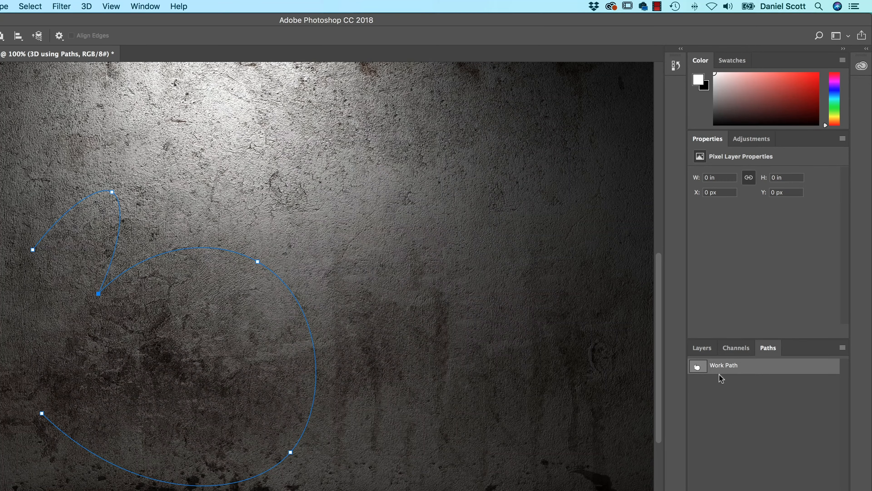
{"action": "double_click", "coordinate": [727, 367]}
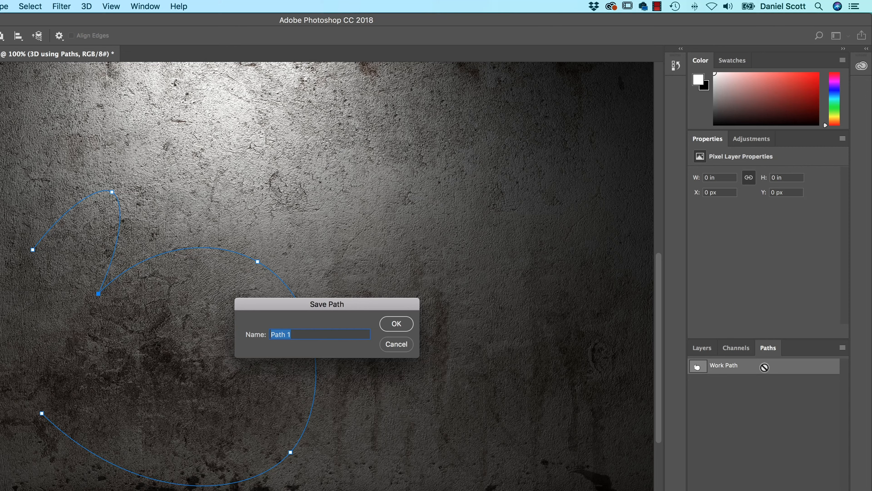
{"action": "type", "text": "3"}
{"action": "left_click", "coordinate": [411, 322]}
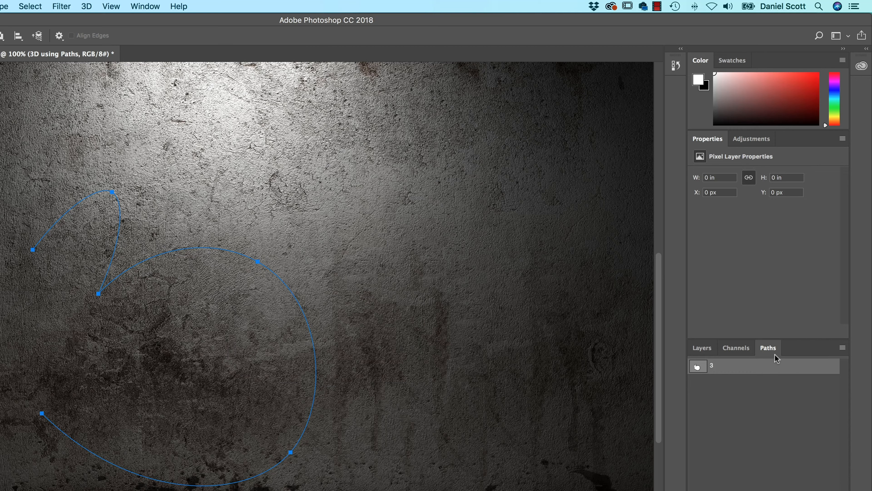
{"action": "left_click", "coordinate": [145, 7]}
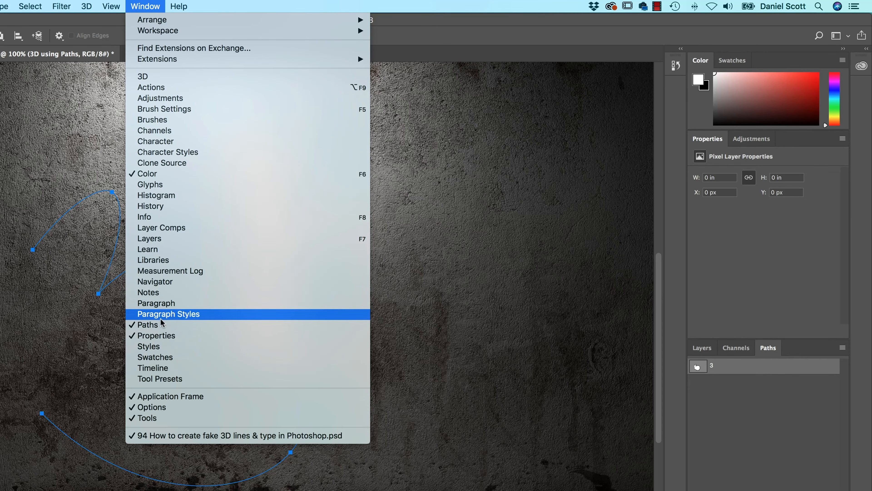
{"action": "left_click", "coordinate": [717, 367]}
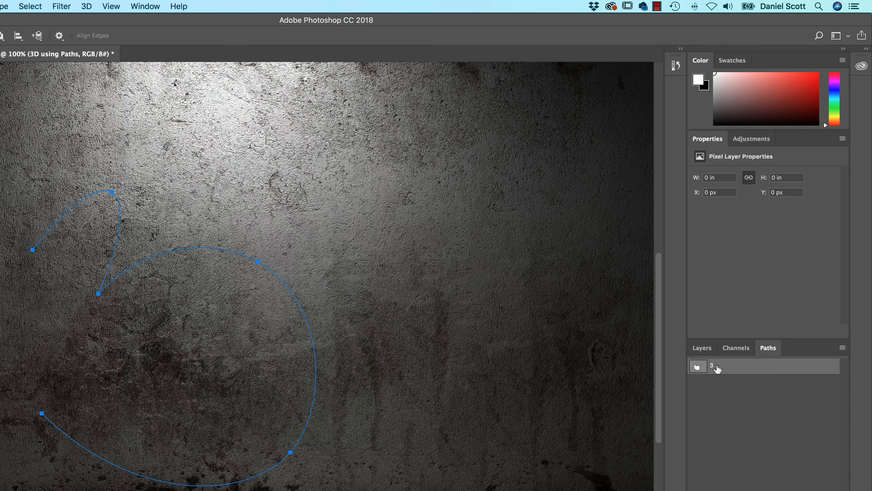
Stroke path 3 using the Mixer Brush Tool with Simulate Pressure on, and undo the stroke
{"action": "right_click", "coordinate": [731, 369]}
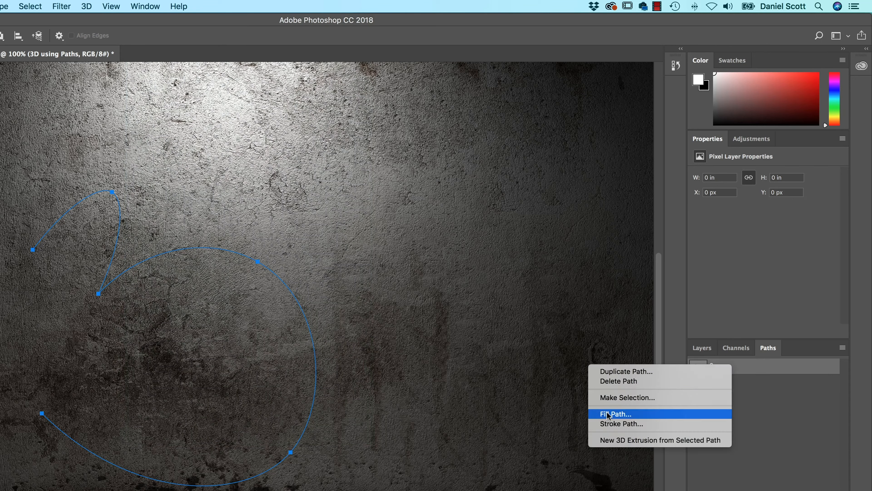
{"action": "left_click", "coordinate": [626, 425]}
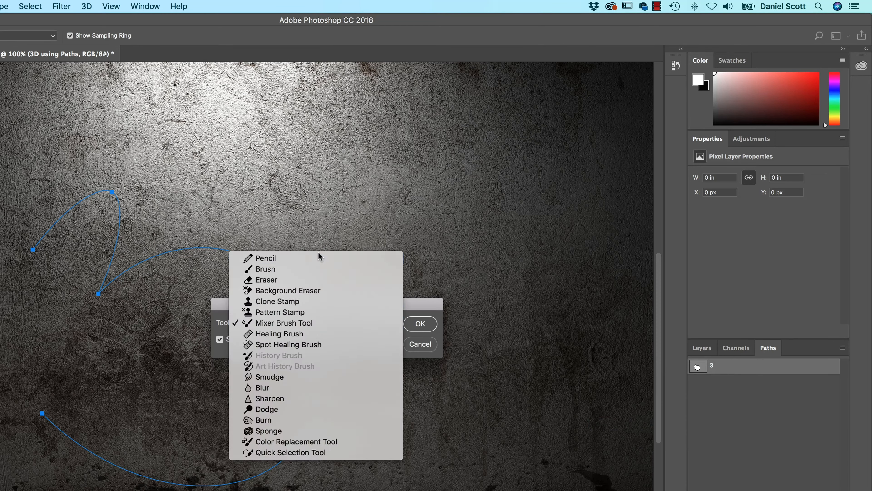
{"action": "left_click", "coordinate": [341, 322]}
{"action": "left_click", "coordinate": [284, 323]}
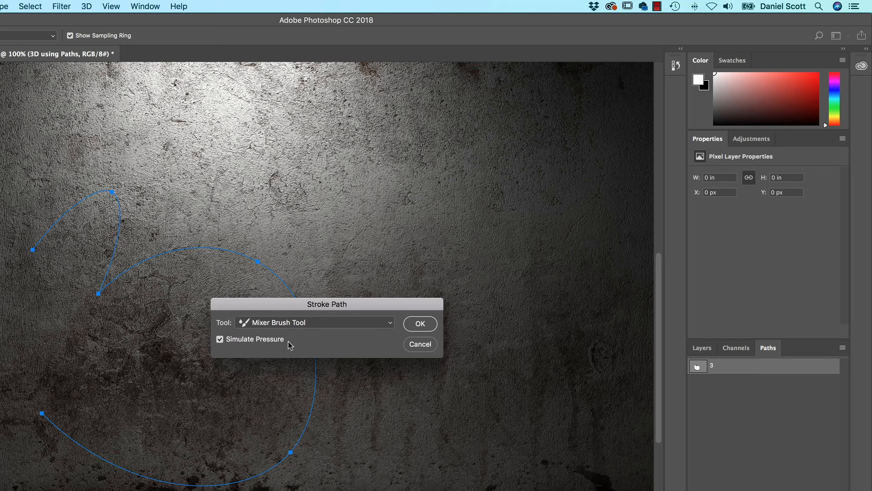
{"action": "left_click", "coordinate": [419, 323]}
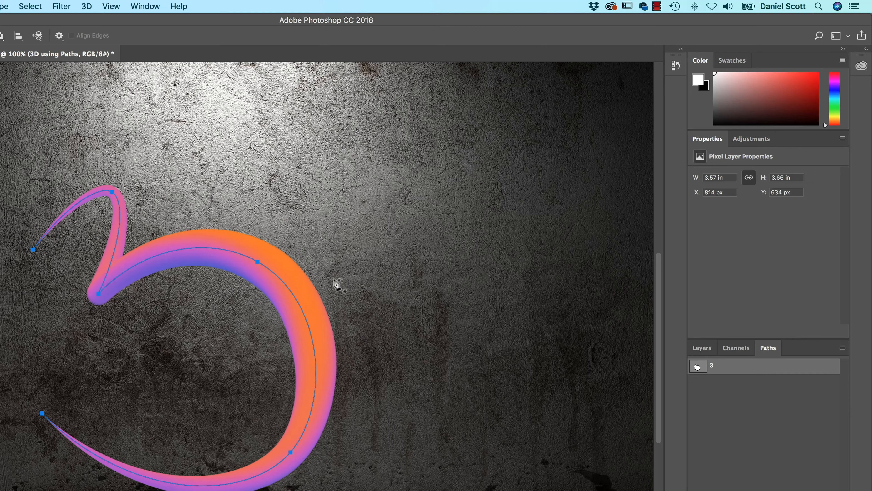
{"action": "key", "text": "super+z"}
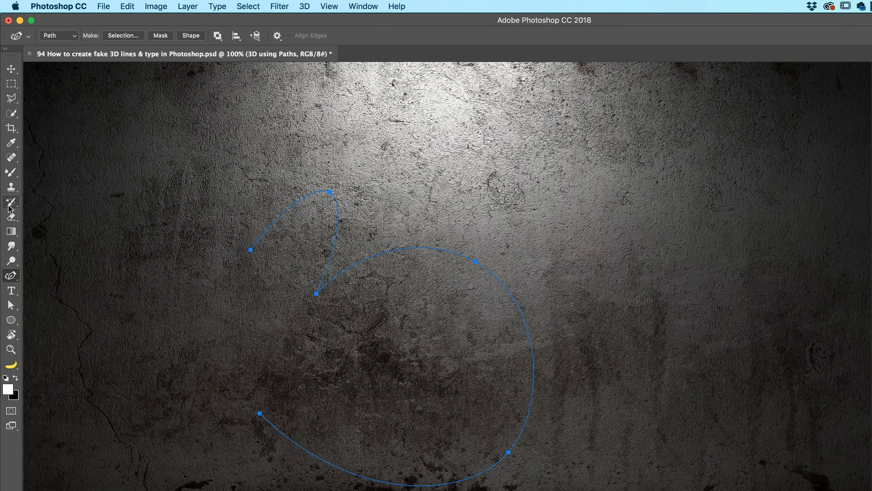
Activate the Mixer Brush tool and review the Shape Dynamics and Smoothing options in its brush settings
{"action": "left_click", "coordinate": [11, 172]}
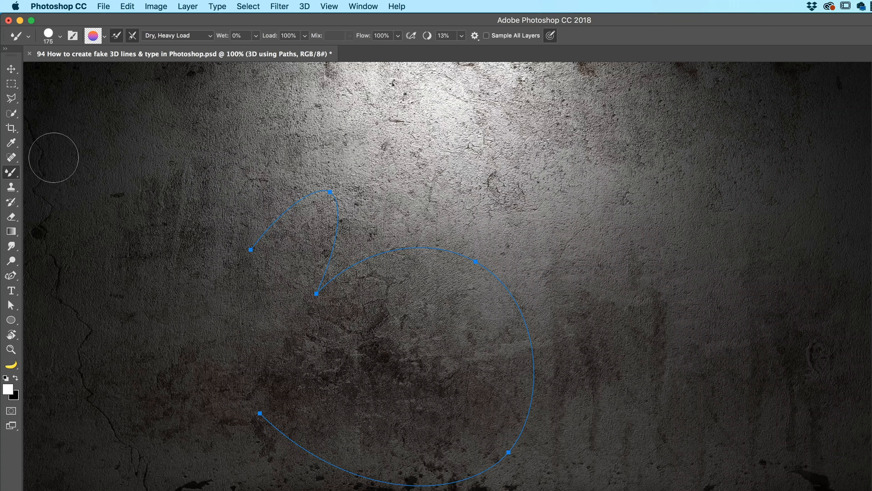
{"action": "left_click", "coordinate": [363, 7]}
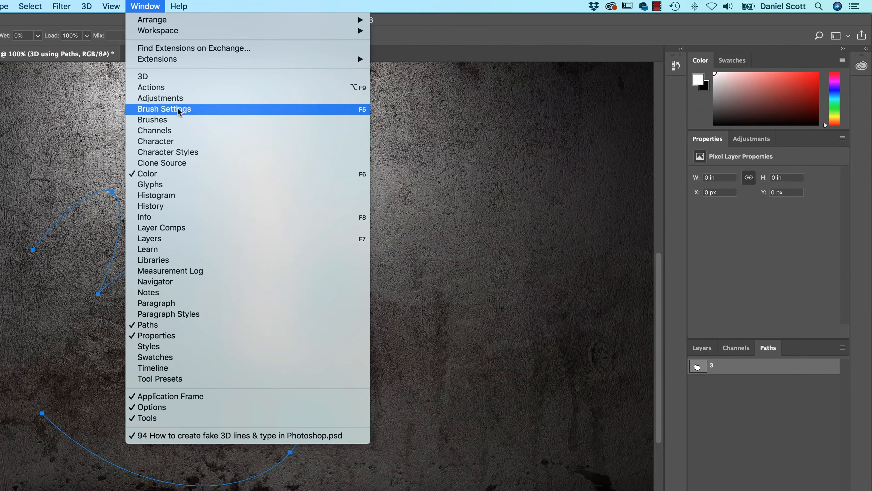
{"action": "left_click", "coordinate": [219, 109]}
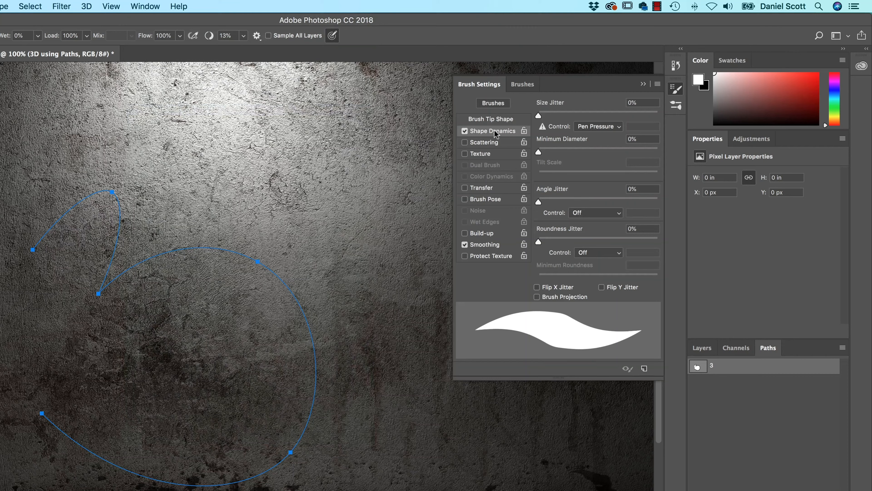
{"action": "left_click", "coordinate": [598, 130]}
{"action": "left_click", "coordinate": [598, 128]}
{"action": "left_click", "coordinate": [501, 245]}
{"action": "left_click", "coordinate": [493, 245]}
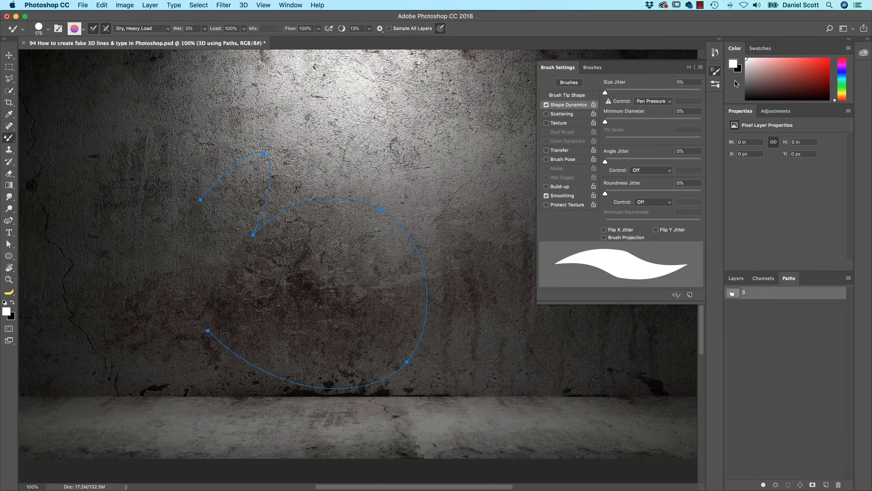
{"action": "left_click", "coordinate": [715, 71]}
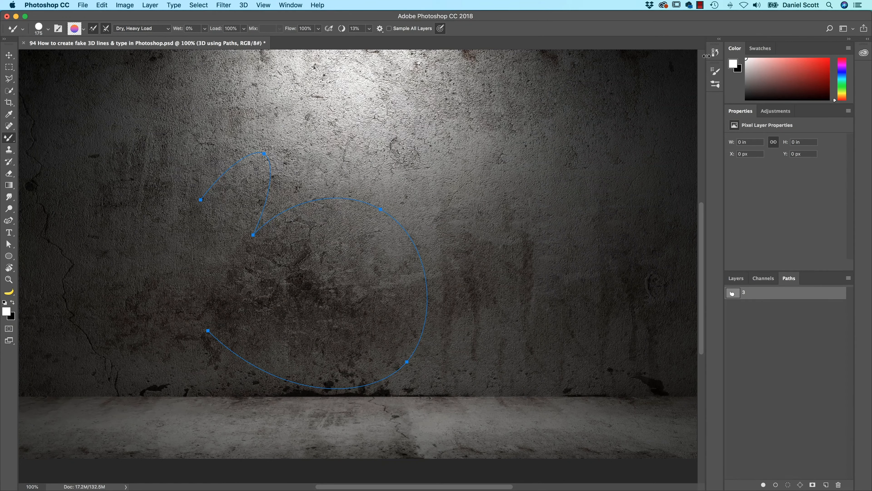
{"action": "left_click", "coordinate": [716, 72]}
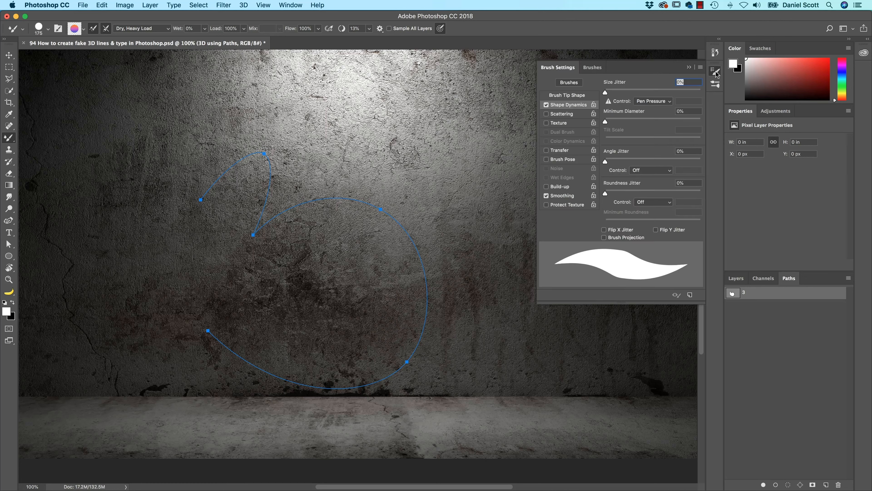
Try a wide spacing of 69% for the Mixer Brush tip and set the spacing to 2%
{"action": "left_click", "coordinate": [571, 96]}
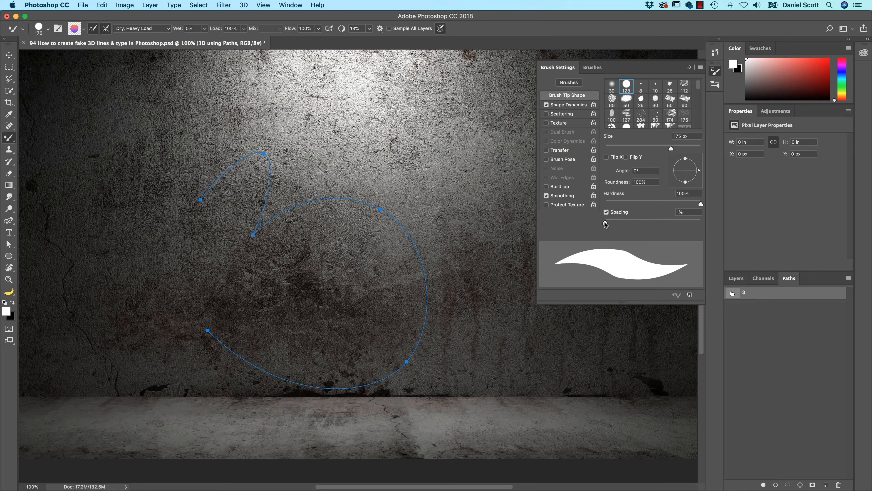
{"action": "left_click_drag", "start_coordinate": [605, 222], "coordinate": [638, 223]}
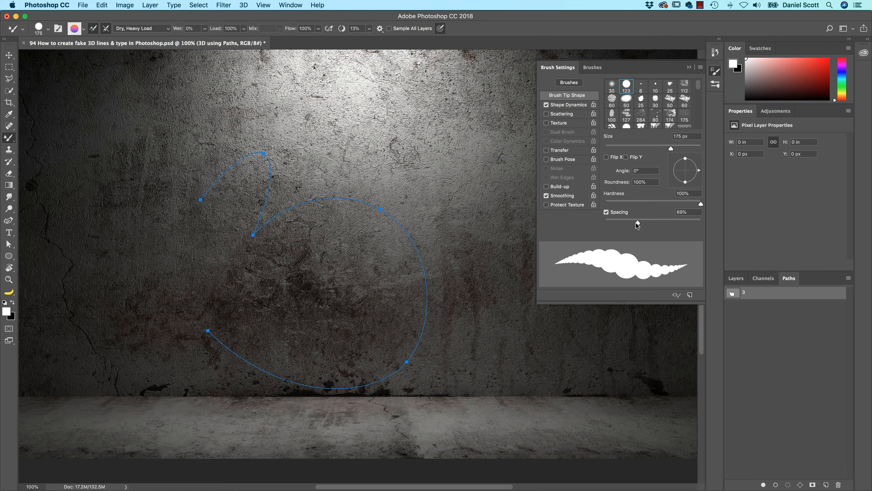
{"action": "left_click_drag", "start_coordinate": [638, 224], "coordinate": [613, 224]}
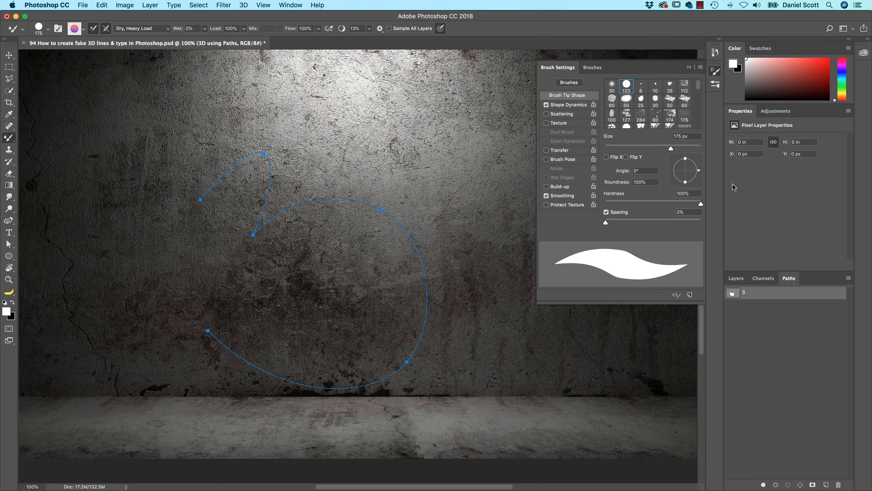
Make the lower Ellipse 1 shape layer, directly above the Background, visible
{"action": "left_click", "coordinate": [736, 279]}
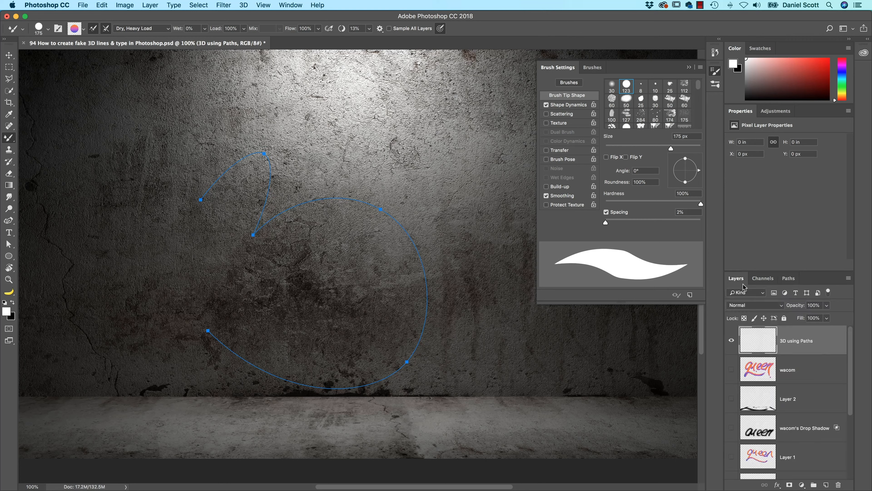
{"action": "scroll", "coordinate": [799, 412], "scroll_direction": "down", "scroll_amount": 4}
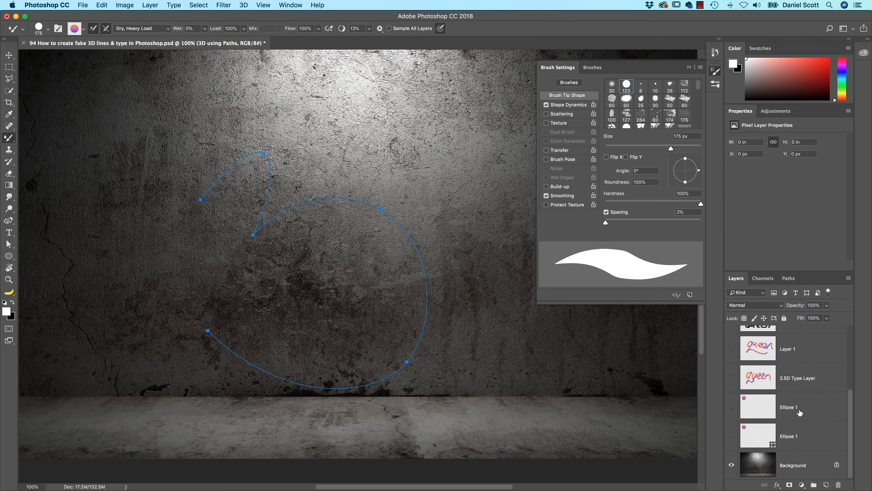
{"action": "left_click", "coordinate": [732, 436]}
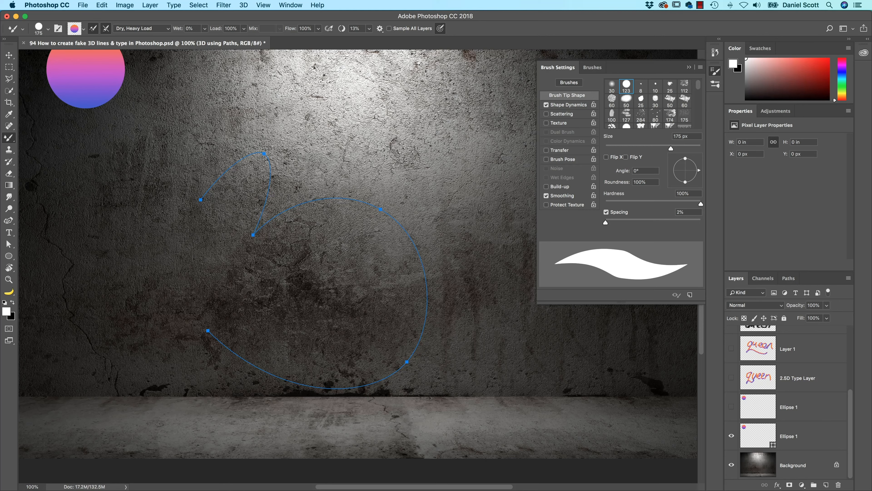
Hide the lower Ellipse 1 shape layer and keep the brush's Shape Dynamics minimum diameter at 0%
{"action": "left_click", "coordinate": [732, 436]}
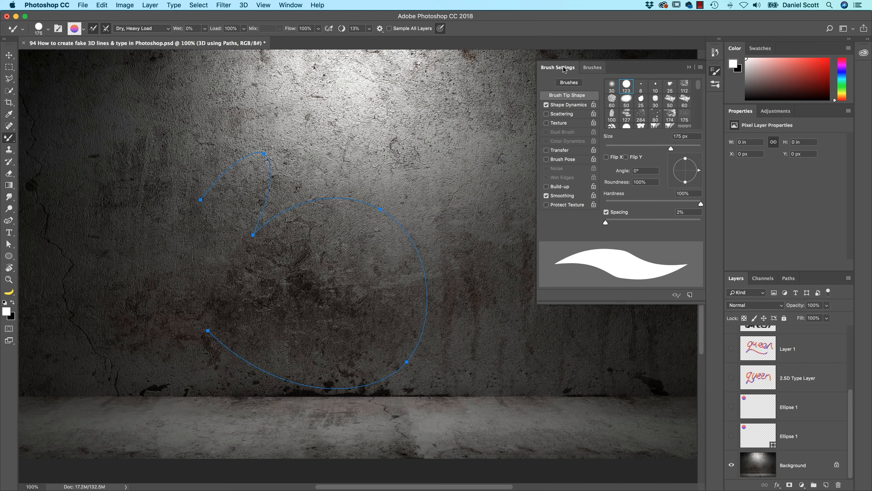
{"action": "left_click", "coordinate": [572, 105]}
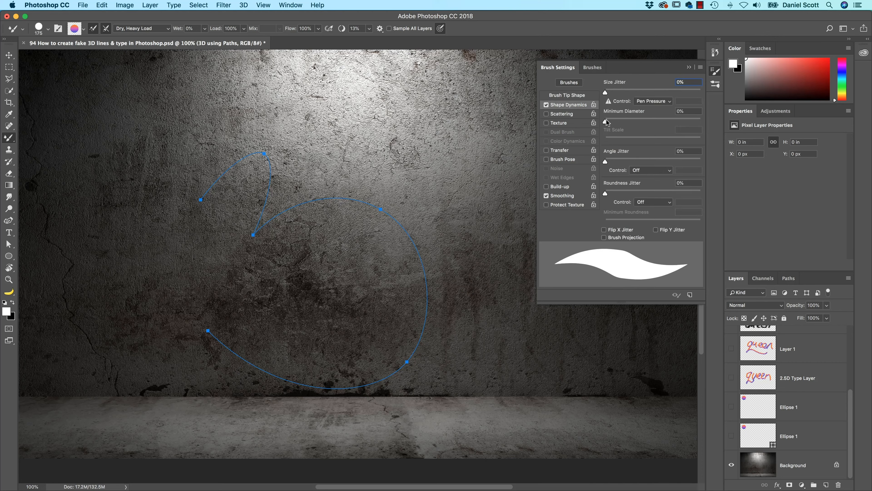
{"action": "mouse_move", "coordinate": [606, 122]}
{"action": "left_mouse_down"}
{"action": "mouse_move", "coordinate": [632, 122]}
{"action": "mouse_move", "coordinate": [605, 122]}
{"action": "left_mouse_up"}
Stroke path 3 on the 3D using Paths layer using the Mixer Brush Tool with Simulate Pressure on
{"action": "scroll", "coordinate": [790, 378], "scroll_direction": "up", "scroll_amount": 5}
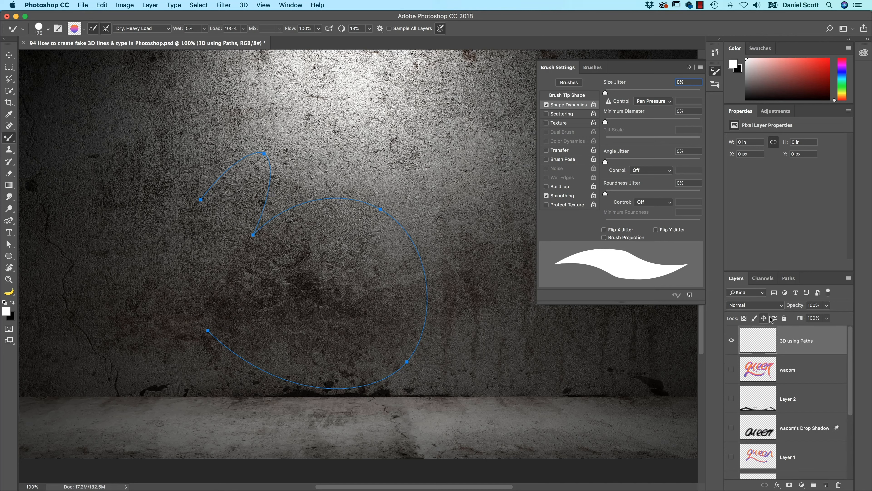
{"action": "left_click", "coordinate": [789, 278]}
{"action": "right_click", "coordinate": [781, 294]}
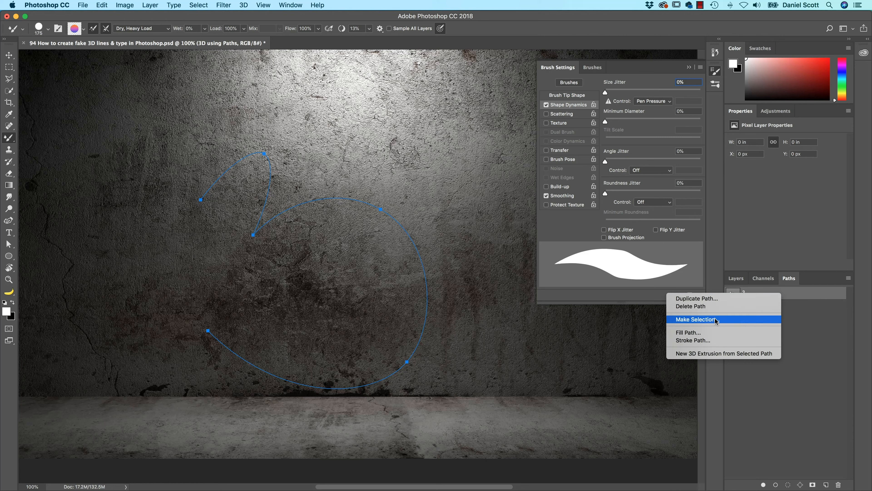
{"action": "left_click", "coordinate": [704, 340]}
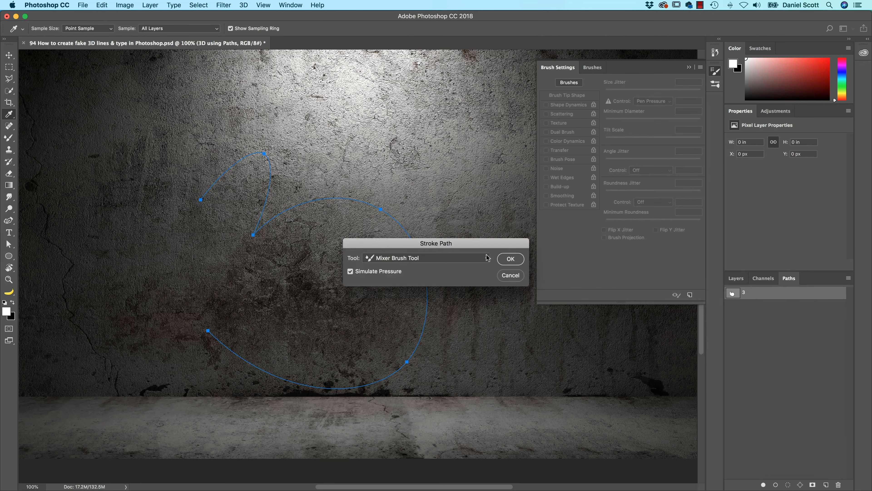
{"action": "left_click", "coordinate": [504, 260]}
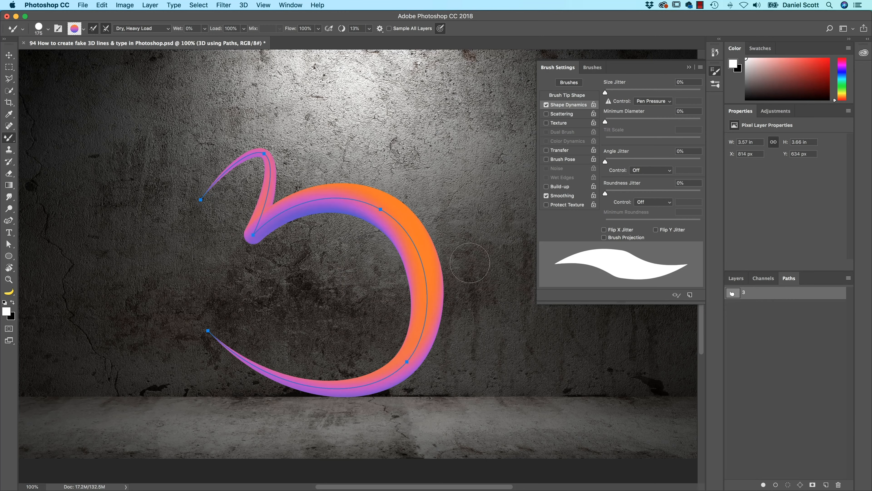
Add a new layer above the 3D using Paths layer and hide the 3D using Paths layer
{"action": "left_click", "coordinate": [736, 279]}
{"action": "left_click", "coordinate": [826, 484]}
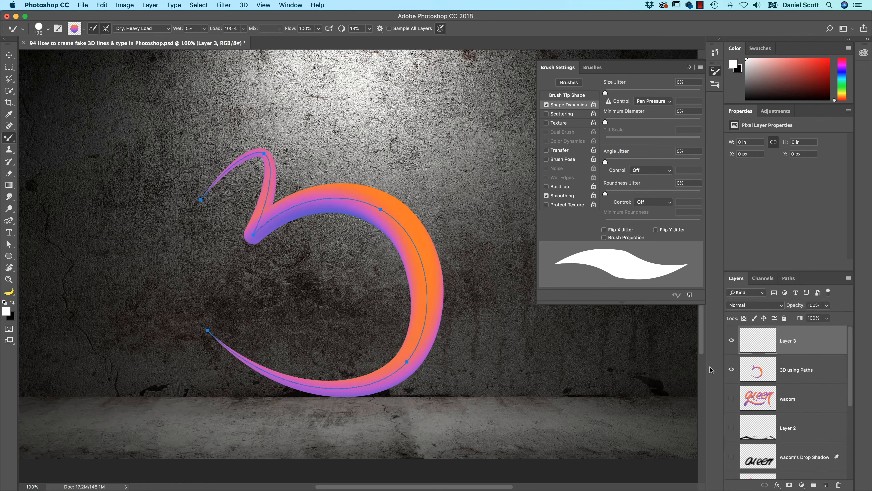
{"action": "left_click", "coordinate": [731, 370]}
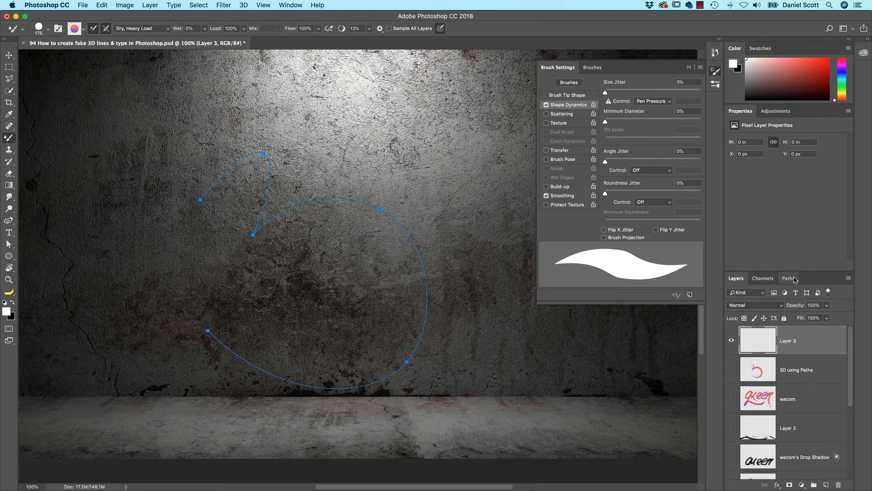
Set the brush's minimum diameter to 31% and stroke path 3 using the Mixer Brush Tool with Simulate Pressure on
{"action": "left_click", "coordinate": [786, 281]}
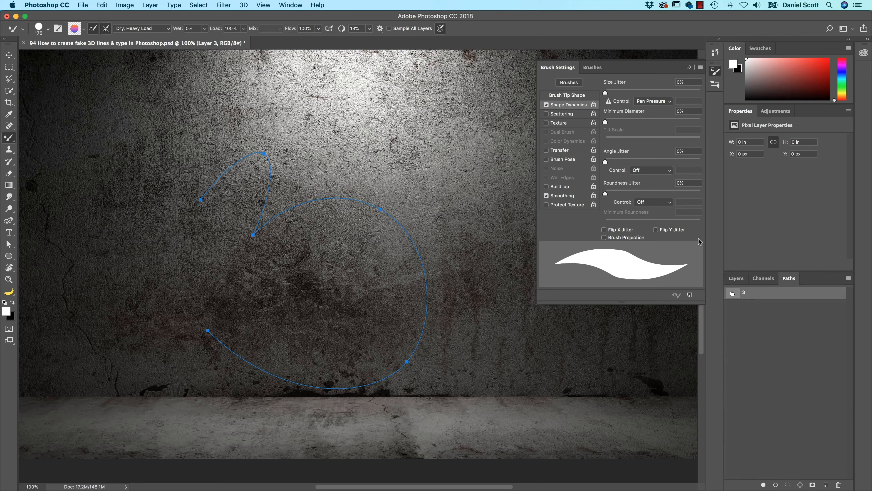
{"action": "left_click_drag", "start_coordinate": [611, 123], "coordinate": [634, 122]}
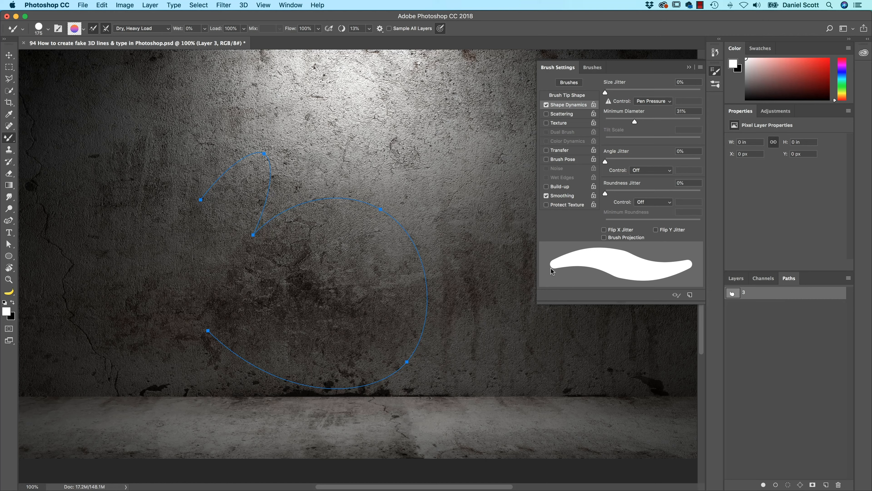
{"action": "right_click", "coordinate": [767, 292]}
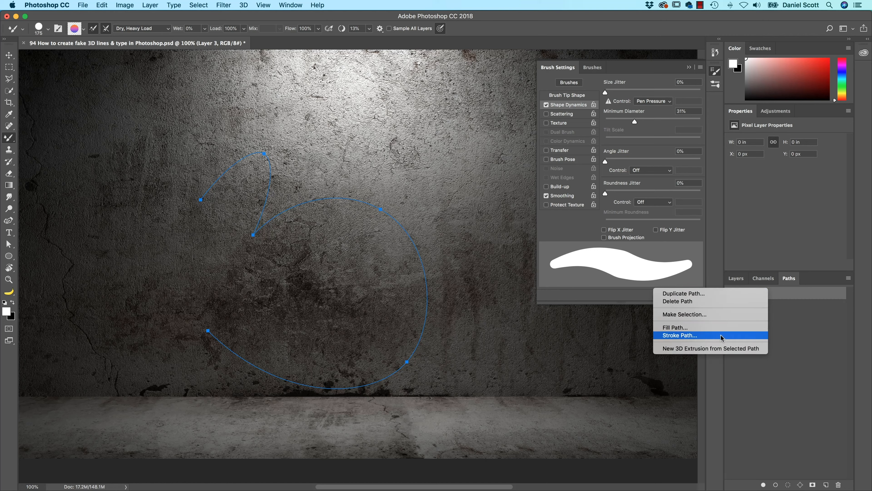
{"action": "left_click", "coordinate": [701, 333]}
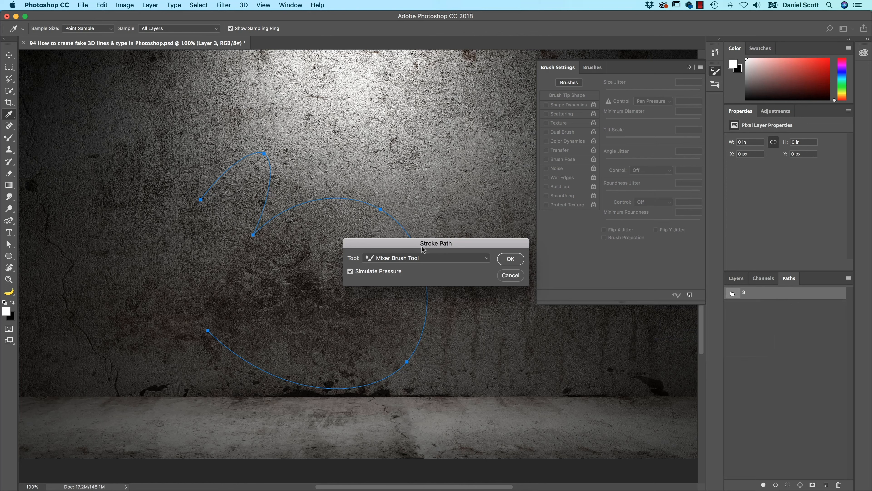
{"action": "left_click", "coordinate": [509, 260]}
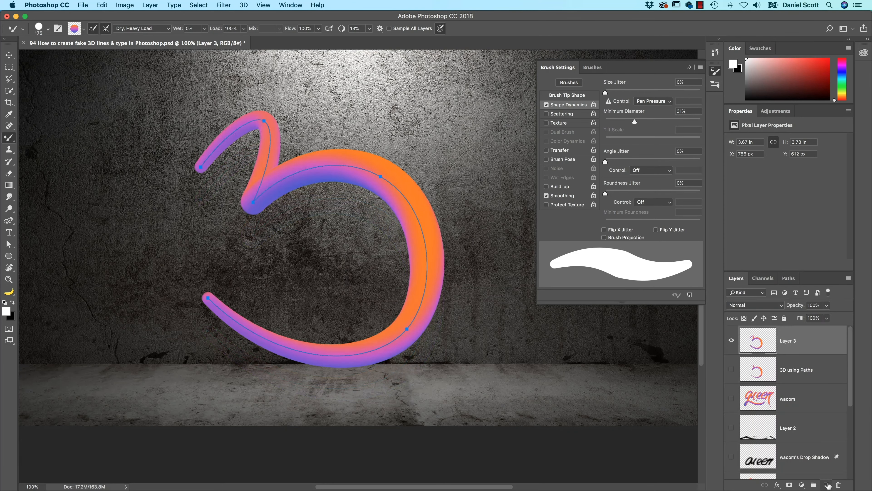
Add a new layer above Layer 3 and draw a closed figure-8 path overlapping the 3 with the Curvature Pen tool
{"action": "left_click", "coordinate": [827, 484]}
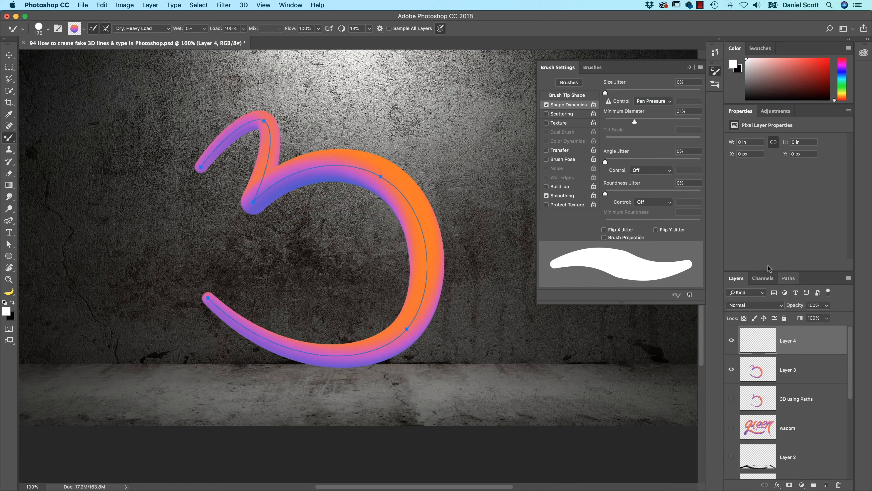
{"action": "left_click", "coordinate": [8, 220]}
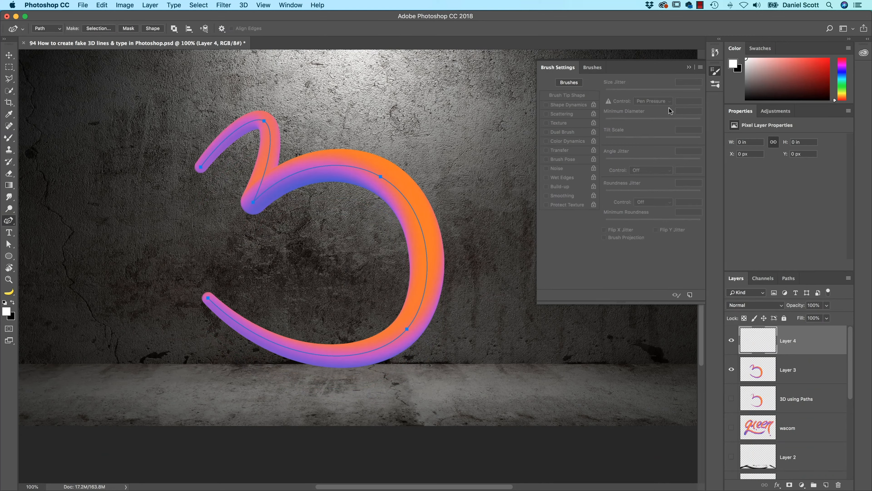
{"action": "left_click", "coordinate": [712, 73]}
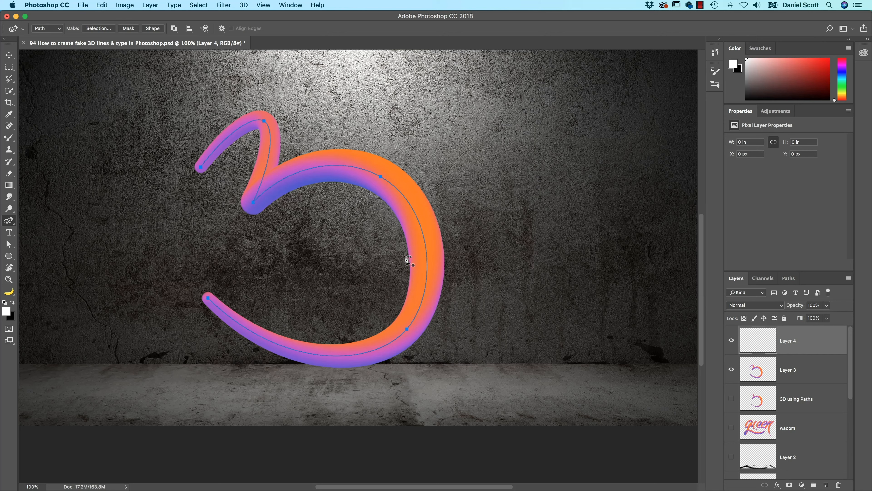
{"action": "left_click", "coordinate": [369, 250]}
{"action": "left_click", "coordinate": [412, 399]}
{"action": "left_click", "coordinate": [576, 347]}
{"action": "left_click", "coordinate": [497, 210]}
{"action": "left_click", "coordinate": [463, 136]}
{"action": "left_click", "coordinate": [509, 116]}
{"action": "left_click", "coordinate": [558, 177]}
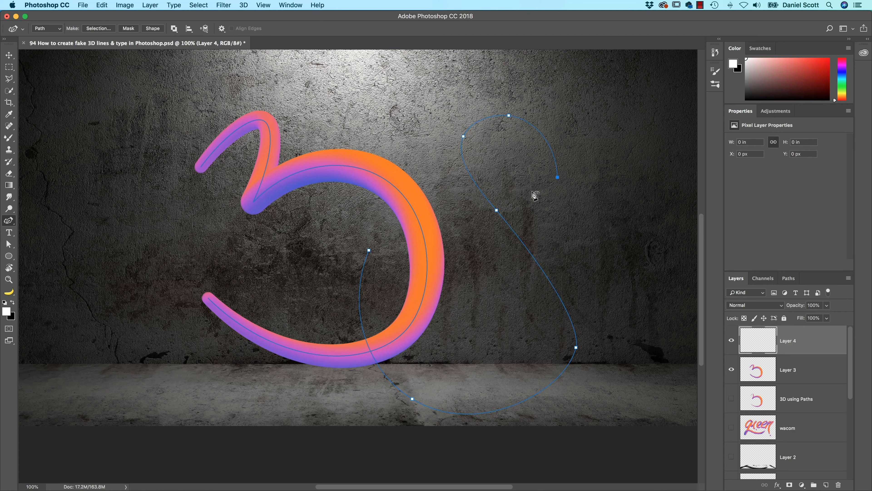
{"action": "left_click", "coordinate": [368, 250]}
Reshape the upper loop of the figure-8 path by adjusting its anchor points and handles with the Direct Selection Tool
{"action": "left_click", "coordinate": [9, 222]}
{"action": "left_click", "coordinate": [8, 244]}
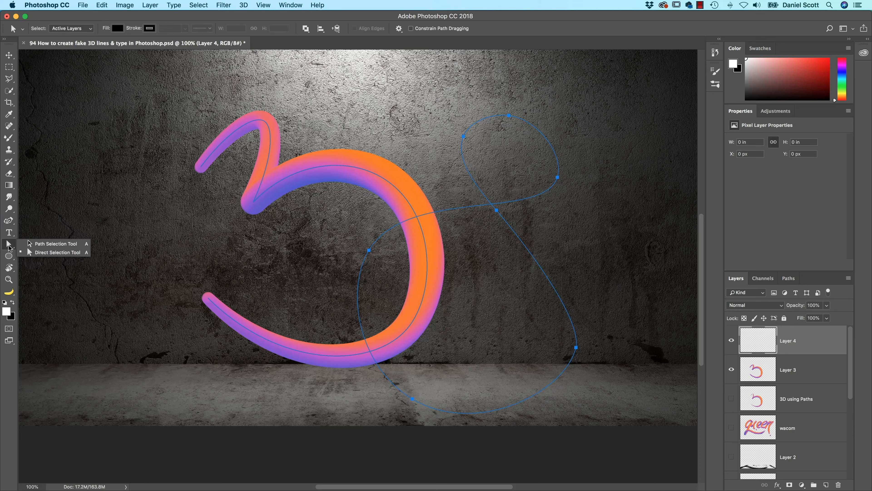
{"action": "left_click", "coordinate": [44, 255]}
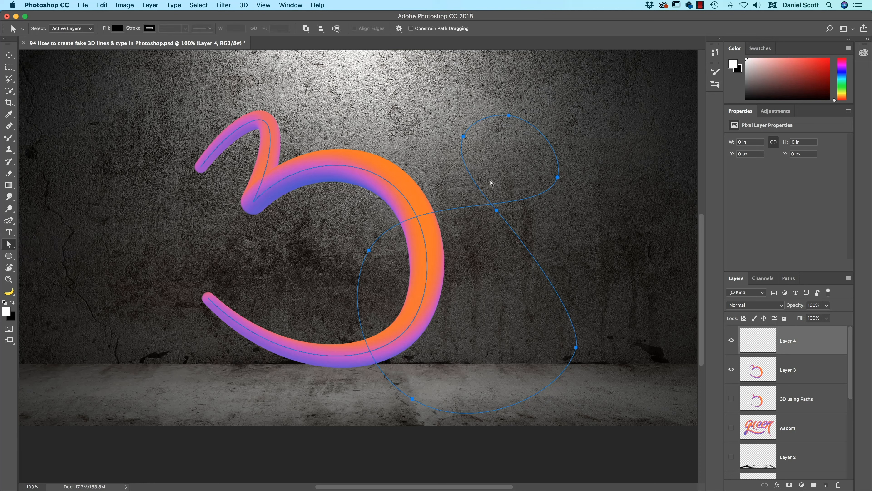
{"action": "left_click", "coordinate": [557, 178]}
{"action": "left_click_drag", "start_coordinate": [565, 156], "coordinate": [573, 147]}
{"action": "left_click_drag", "start_coordinate": [510, 116], "coordinate": [526, 117]}
{"action": "left_click_drag", "start_coordinate": [558, 177], "coordinate": [560, 176]}
{"action": "left_click_drag", "start_coordinate": [576, 146], "coordinate": [554, 172]}
{"action": "left_click_drag", "start_coordinate": [526, 120], "coordinate": [521, 117]}
Adjust the curve handles along the right side of the figure-8's lower loop
{"action": "left_click", "coordinate": [577, 347]}
{"action": "left_click_drag", "start_coordinate": [580, 328], "coordinate": [580, 303]}
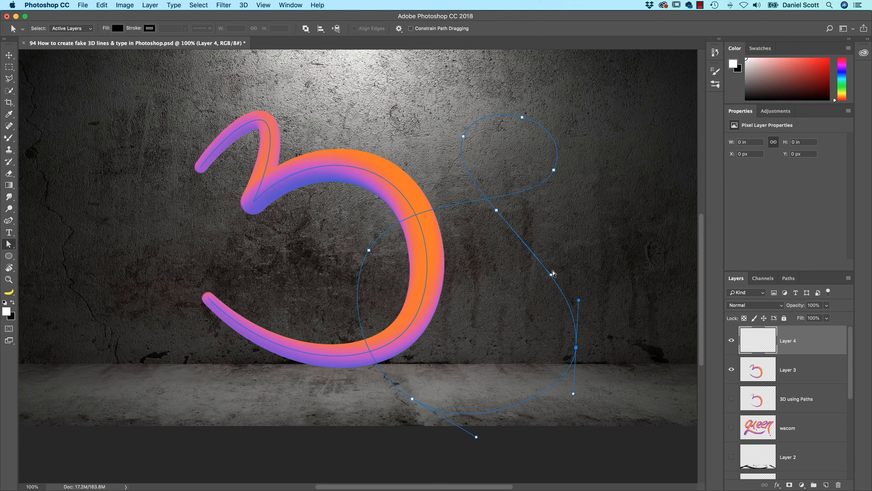
{"action": "left_click_drag", "start_coordinate": [553, 277], "coordinate": [565, 268]}
Move the whole figure-8 path slightly upward with the Path Selection Tool
{"action": "left_click", "coordinate": [15, 249]}
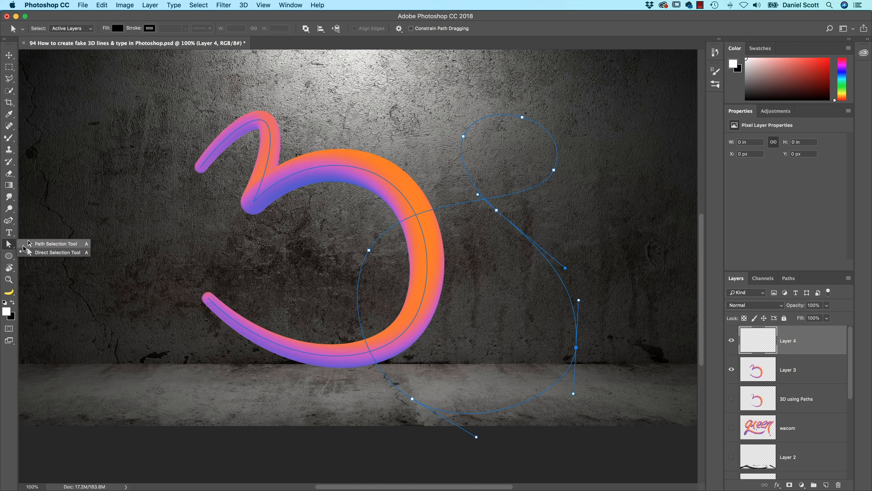
{"action": "left_click", "coordinate": [40, 245]}
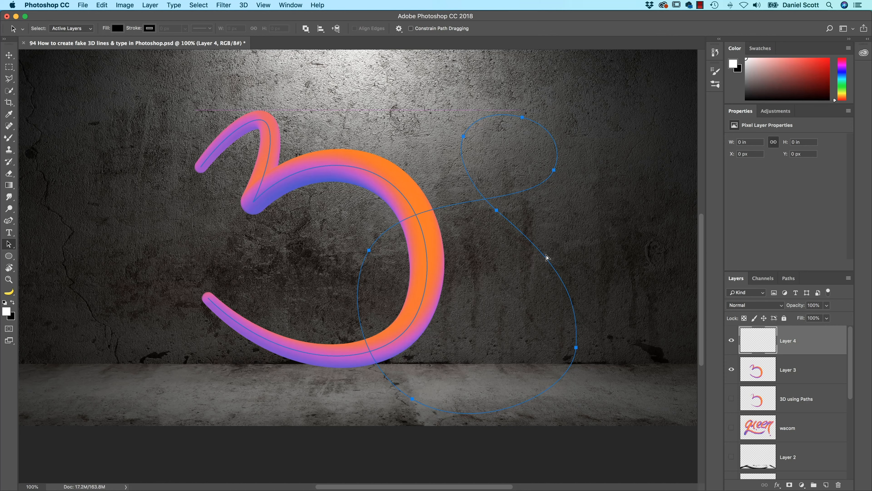
{"action": "left_click_drag", "start_coordinate": [547, 257], "coordinate": [542, 234]}
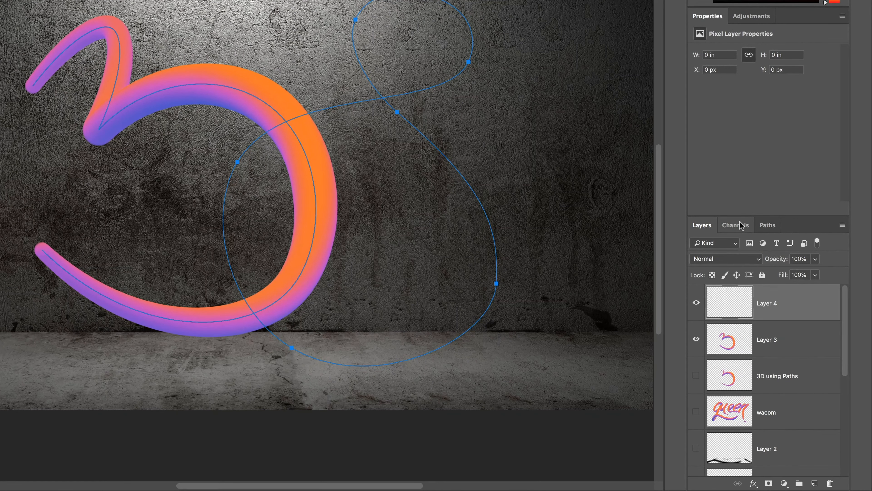
Separate the figure-8 outline from path 3 into a new path and name it 8
{"action": "left_click", "coordinate": [767, 225]}
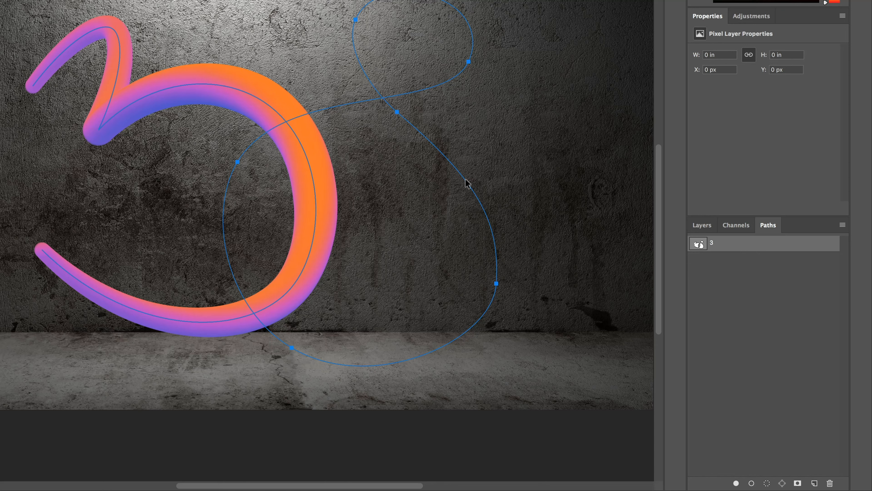
{"action": "left_click", "coordinate": [558, 183]}
{"action": "left_click", "coordinate": [814, 483]}
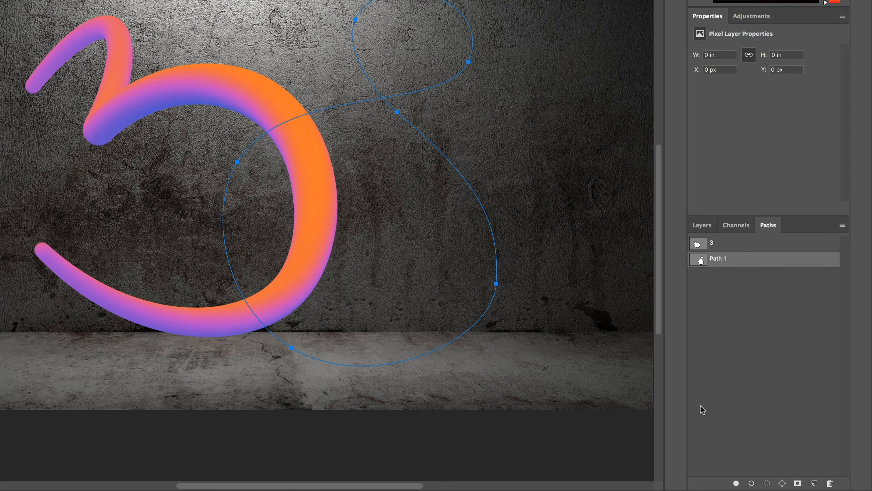
{"action": "double_click", "coordinate": [718, 259]}
{"action": "type", "text": "8"}
{"action": "key", "text": "Return"}
Stroke path 8 on Layer 4 using the Mixer Brush Tool with Simulate Pressure on
{"action": "left_click", "coordinate": [702, 225]}
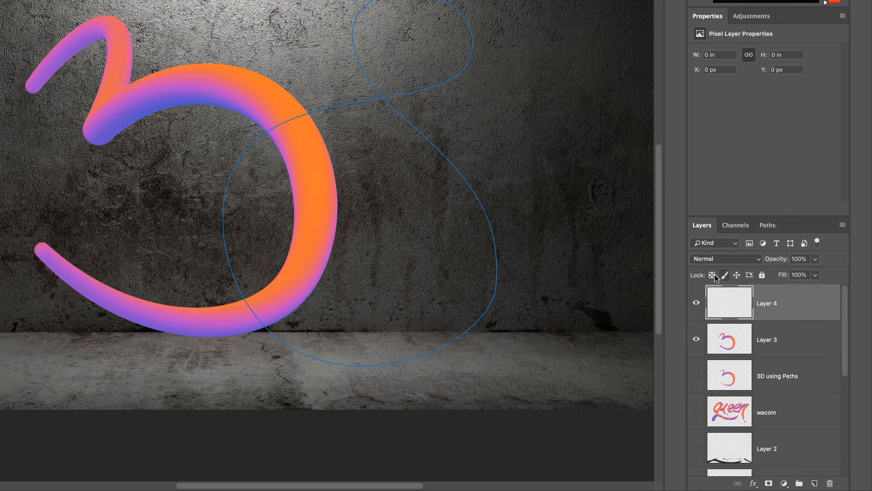
{"action": "left_click", "coordinate": [768, 227]}
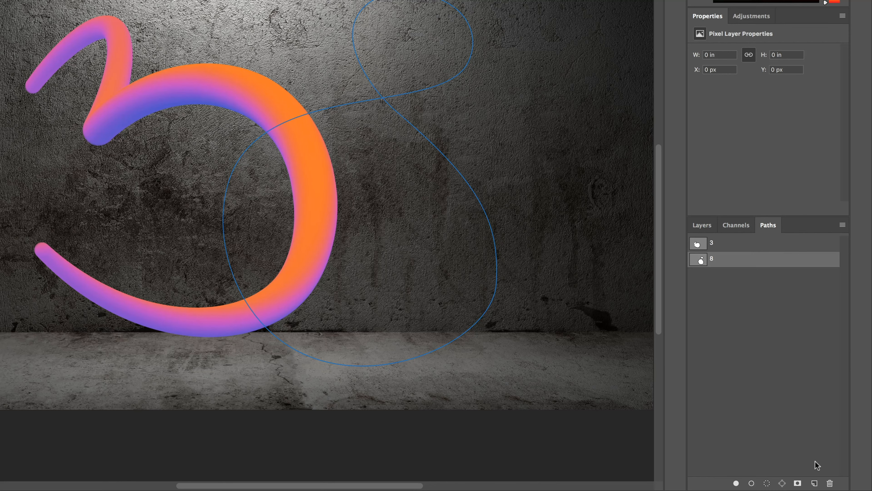
{"action": "left_click", "coordinate": [446, 160]}
{"action": "left_click", "coordinate": [713, 296]}
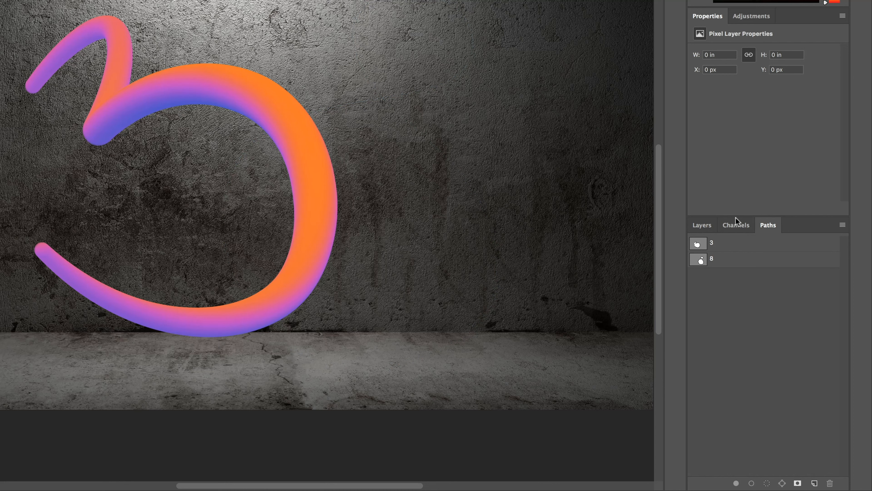
{"action": "left_click", "coordinate": [711, 260]}
{"action": "right_click", "coordinate": [737, 263]}
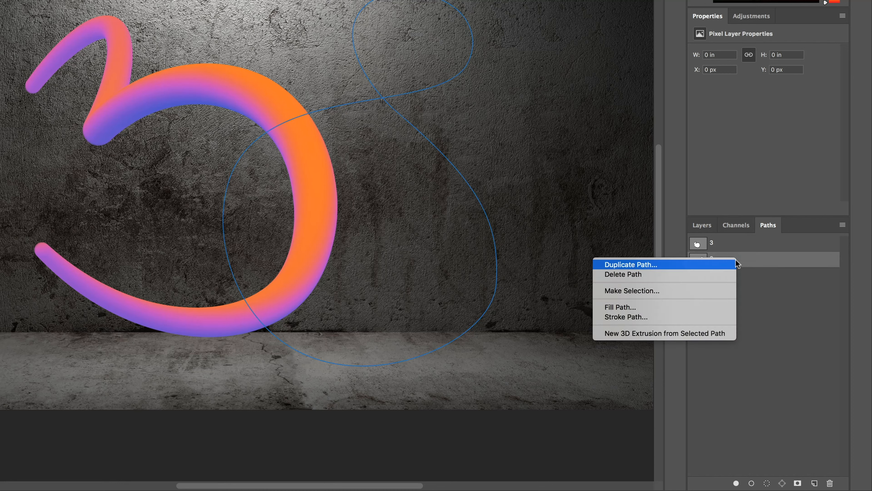
{"action": "left_click", "coordinate": [635, 317]}
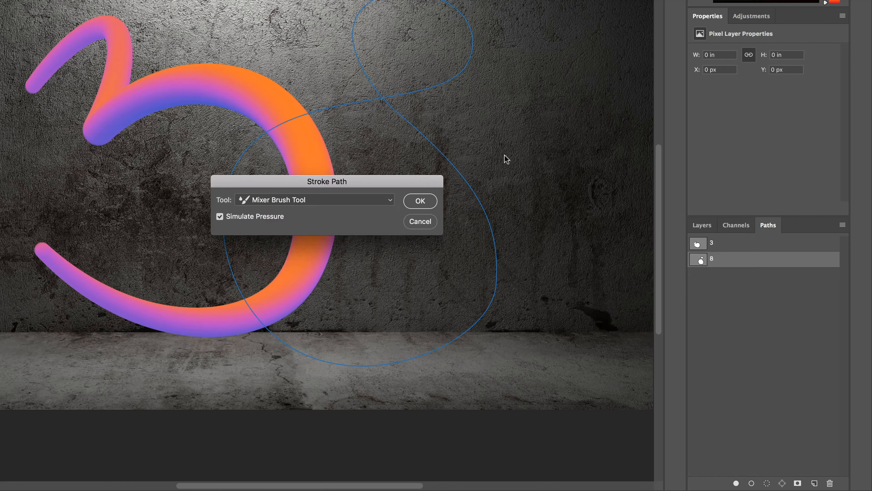
{"action": "left_click", "coordinate": [420, 200]}
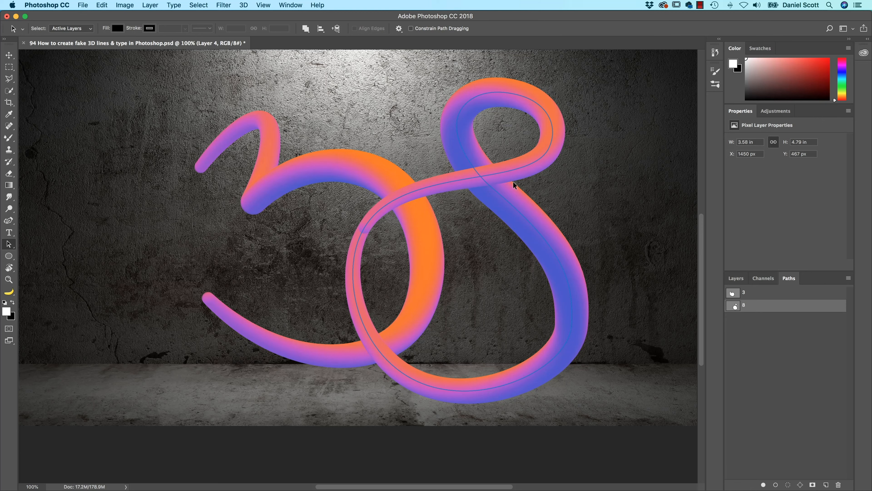
Deselect path 8 and toggle the visibility of Layer 4 off and on to check the stroked 8
{"action": "left_click", "coordinate": [776, 342]}
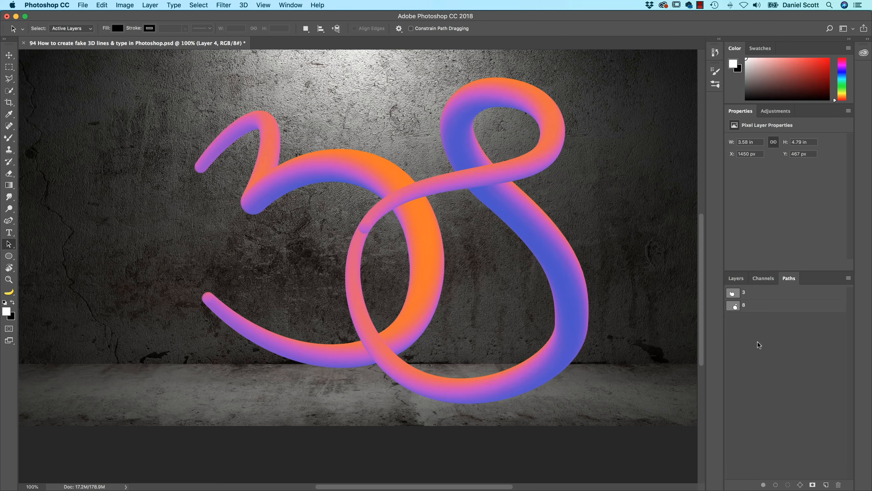
{"action": "left_click", "coordinate": [737, 279]}
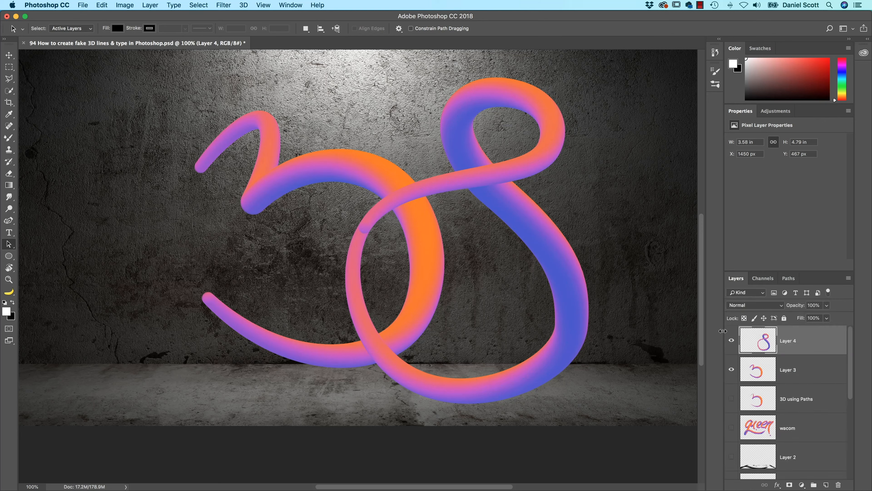
{"action": "left_click", "coordinate": [732, 340]}
{"action": "left_click", "coordinate": [732, 340]}
Rotate the 8 on Layer 4 clockwise by about 18° and reposition it so that it overlaps the 3
{"action": "mouse_move", "coordinate": [556, 304]}
{"action": "left_mouse_down"}
{"action": "mouse_move", "coordinate": [538, 301]}
{"action": "mouse_move", "coordinate": [563, 294]}
{"action": "left_mouse_up"}
{"action": "left_click", "coordinate": [8, 56]}
{"action": "key", "text": "super+t"}
{"action": "left_click_drag", "start_coordinate": [654, 203], "coordinate": [656, 254]}
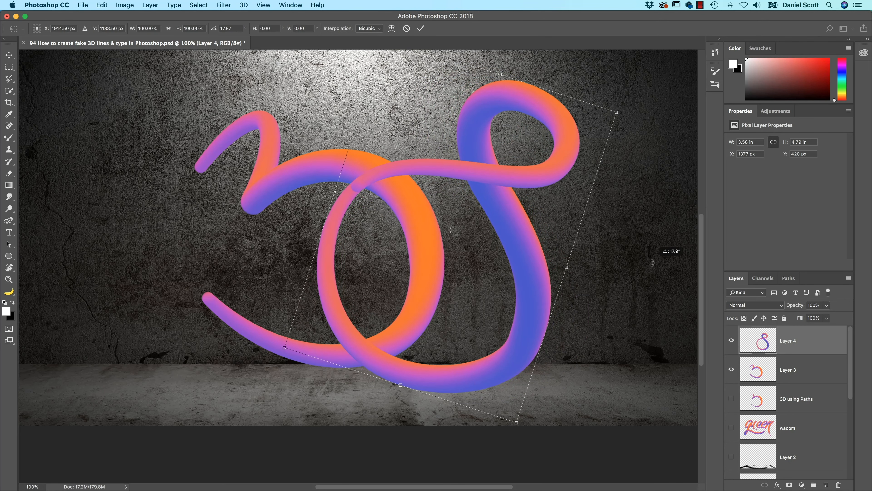
{"action": "key", "text": "Return"}
{"action": "left_click_drag", "start_coordinate": [575, 243], "coordinate": [558, 243]}
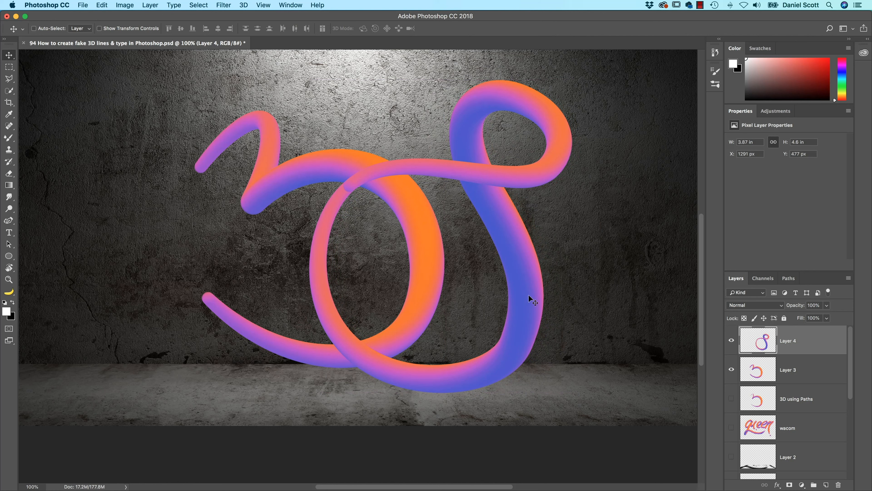
Rotate the 8 on Layer 4 clockwise by about 13°, scale it down slightly and reposition it over the 3
{"action": "key", "text": "super+t"}
{"action": "left_click_drag", "start_coordinate": [615, 224], "coordinate": [614, 260]}
{"action": "left_click_drag", "start_coordinate": [531, 274], "coordinate": [534, 281]}
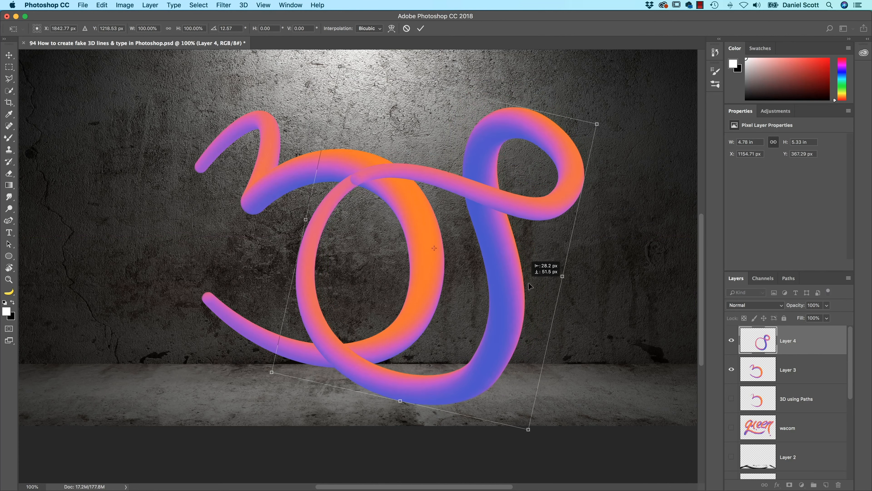
{"action": "left_click_drag", "start_coordinate": [526, 354], "coordinate": [532, 346]}
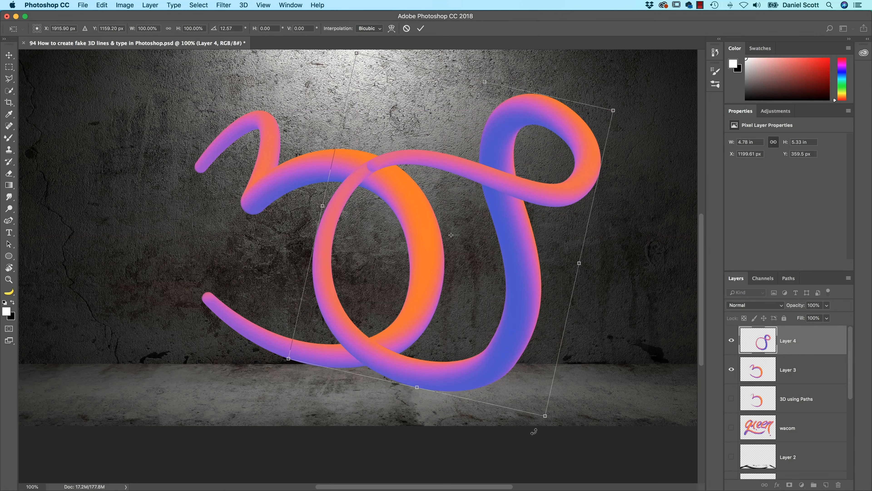
{"action": "mouse_move", "coordinate": [546, 416]}
{"action": "left_mouse_down"}
{"action": "mouse_move", "coordinate": [508, 397]}
{"action": "mouse_move", "coordinate": [509, 317]}
{"action": "mouse_move", "coordinate": [503, 324]}
{"action": "mouse_move", "coordinate": [530, 323]}
{"action": "left_mouse_up"}
{"action": "key", "text": "Return"}
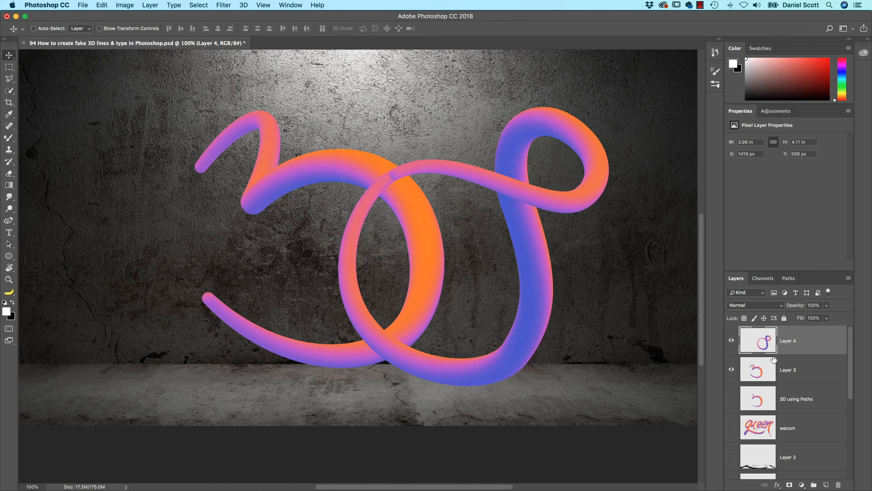
Duplicate Layer 4, place the copy directly beneath Layer 3, and toggle Layer 3's visibility to check the stacking
{"action": "right_click", "coordinate": [797, 343]}
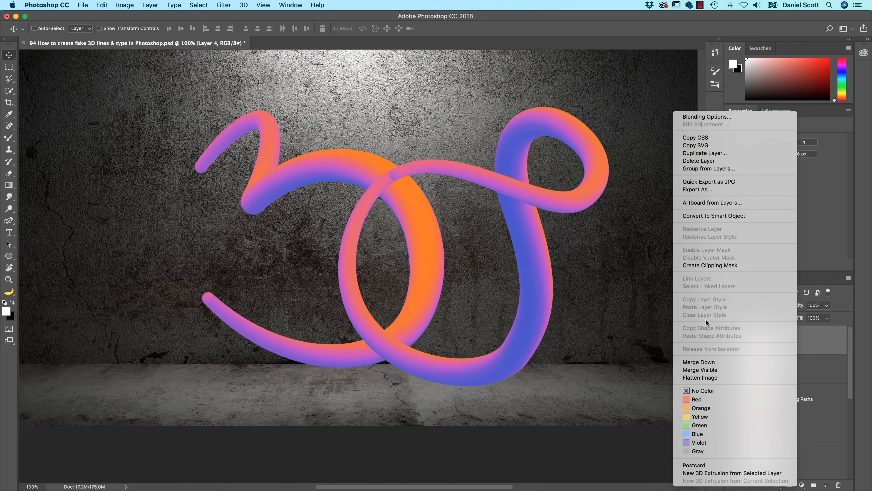
{"action": "left_click", "coordinate": [715, 156]}
{"action": "key", "text": "Return"}
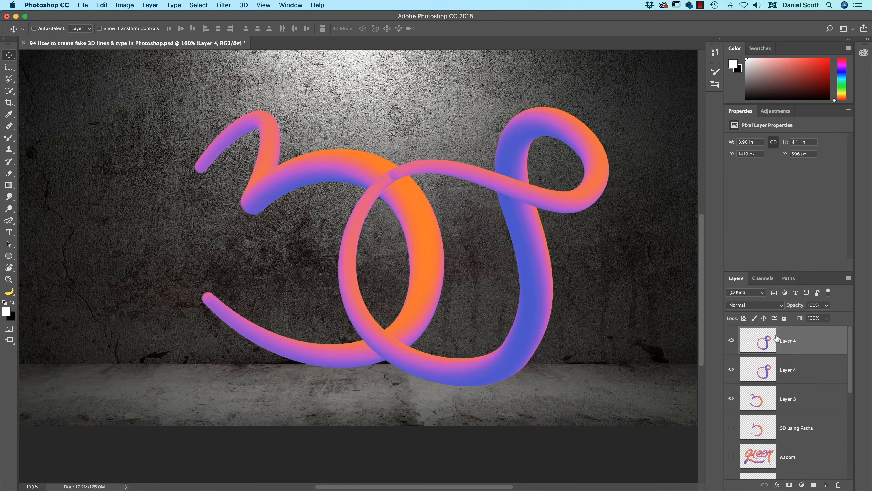
{"action": "left_click_drag", "start_coordinate": [795, 346], "coordinate": [763, 413]}
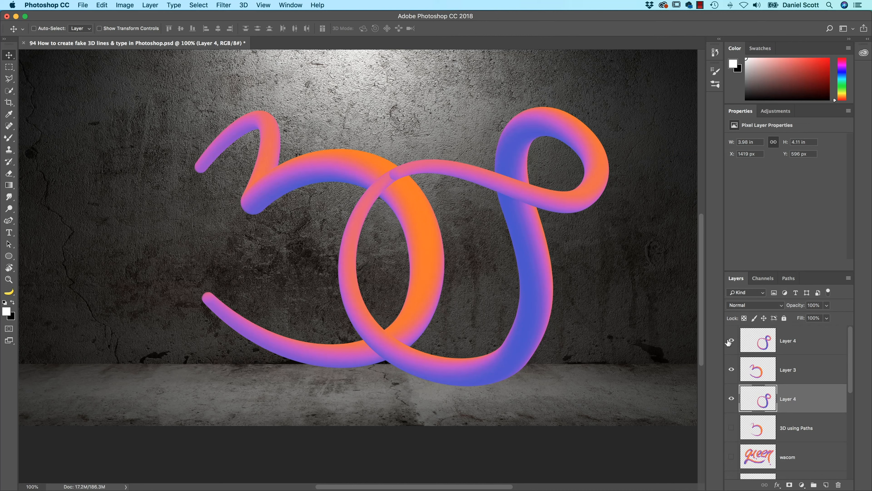
{"action": "left_click", "coordinate": [732, 370]}
{"action": "left_click", "coordinate": [731, 370]}
Add a layer mask to the top Layer 4 and paint black over the upper crossing so the 8 passes behind the 3
{"action": "left_click", "coordinate": [788, 332]}
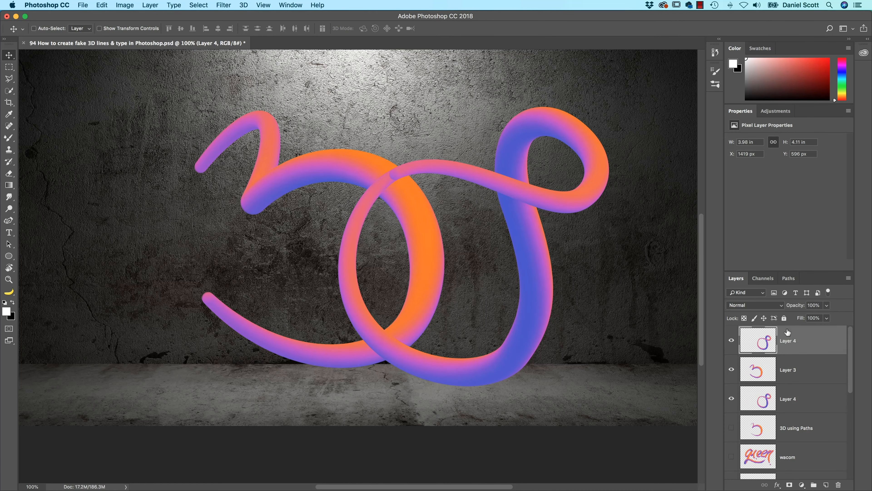
{"action": "left_click", "coordinate": [789, 485]}
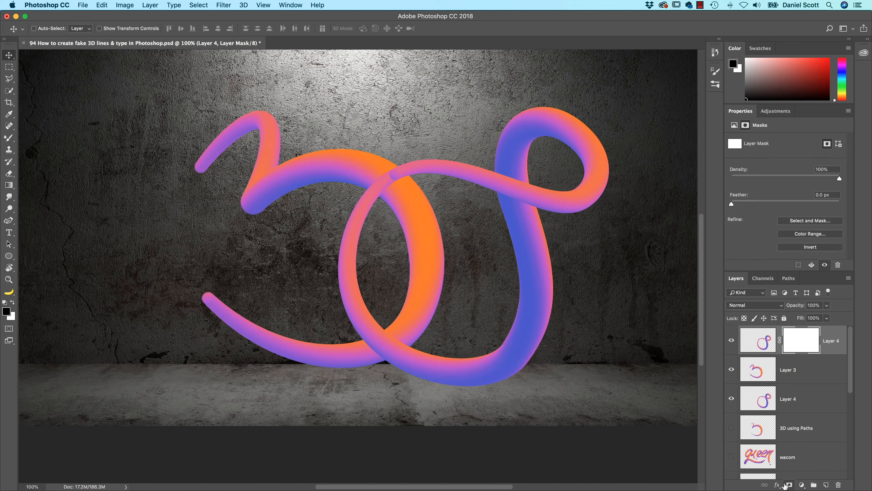
{"action": "key", "text": "b"}
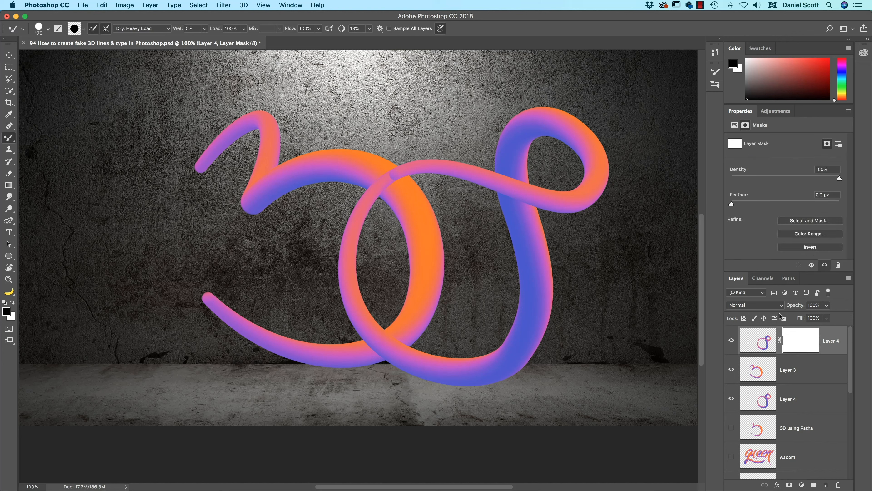
{"action": "left_click", "coordinate": [401, 183]}
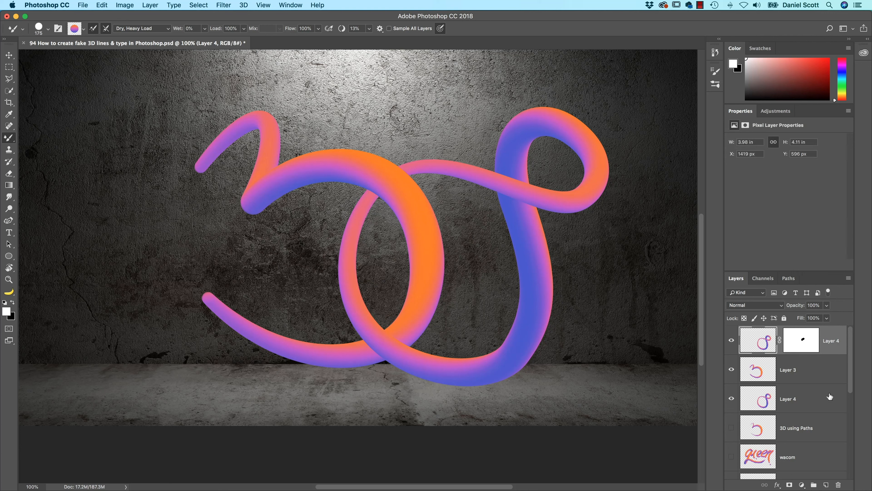
{"action": "left_click", "coordinate": [829, 398]}
{"action": "left_click", "coordinate": [800, 337]}
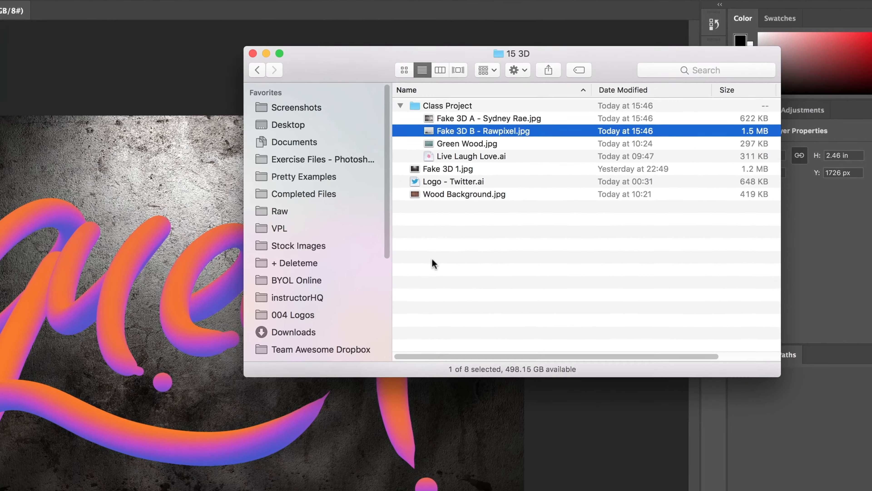
Preview the Fake 3D A background image from the Class Project folder in Finder and close the preview
{"action": "key", "text": "Up"}
{"action": "key", "text": "Up"}
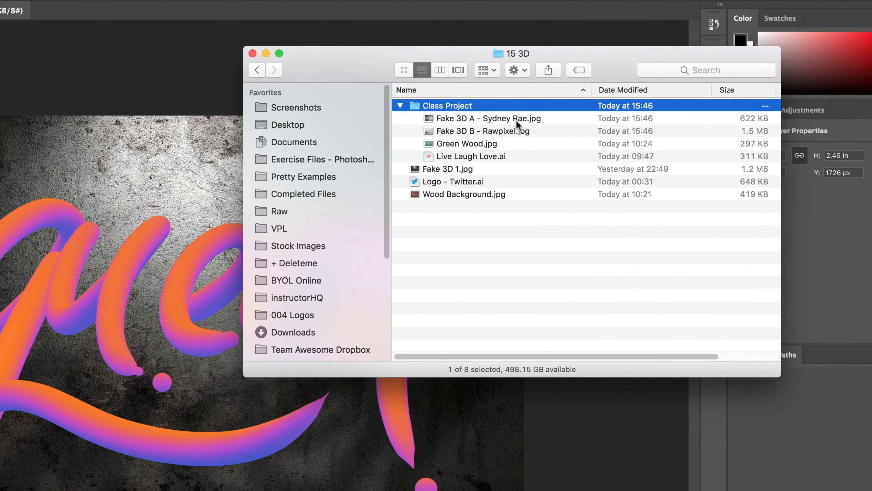
{"action": "left_click", "coordinate": [481, 119]}
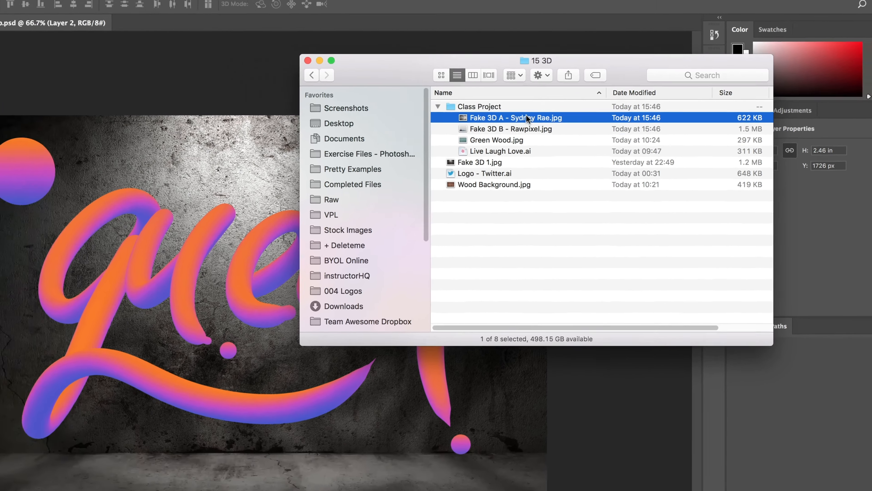
{"action": "key", "text": "space"}
{"action": "key", "text": "Down"}
{"action": "key", "text": "Up"}
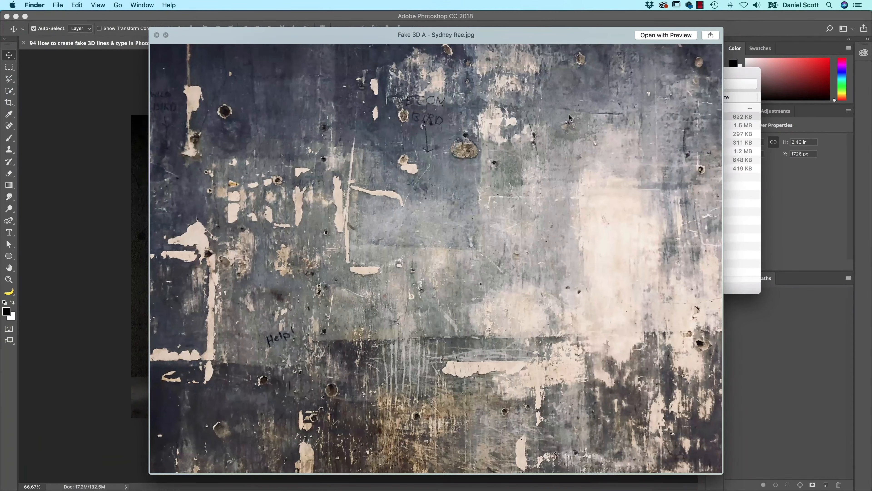
{"action": "key", "text": "space"}
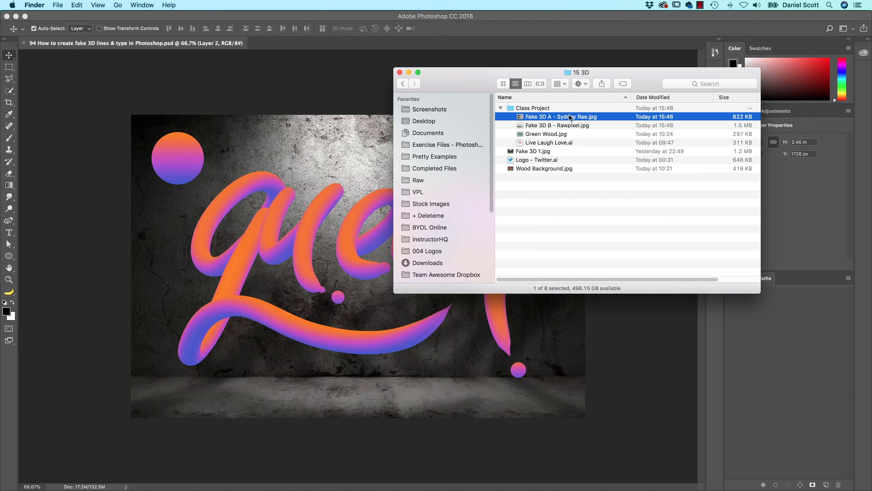